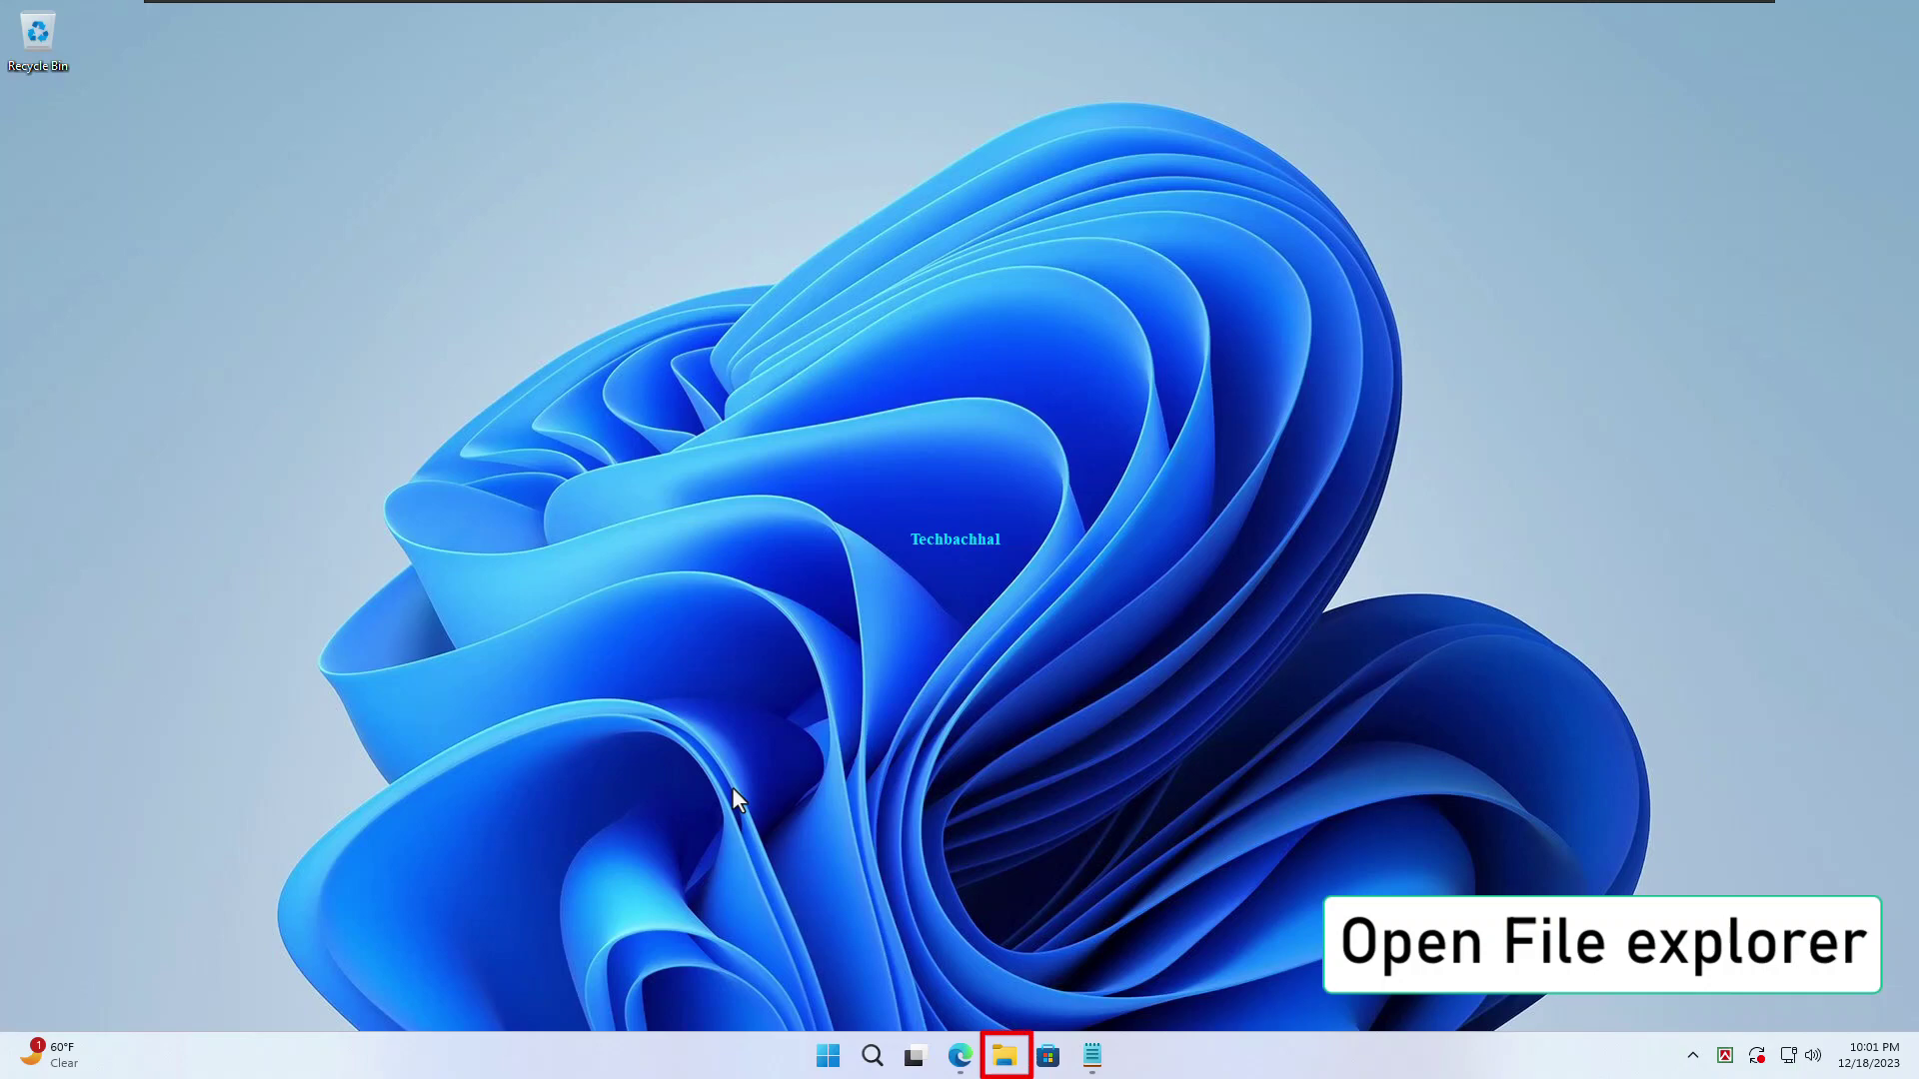
# - Open File Explorer and go from This PC through Local Disk (C:) into C:\Windows
pyautogui.click(1003, 1066)
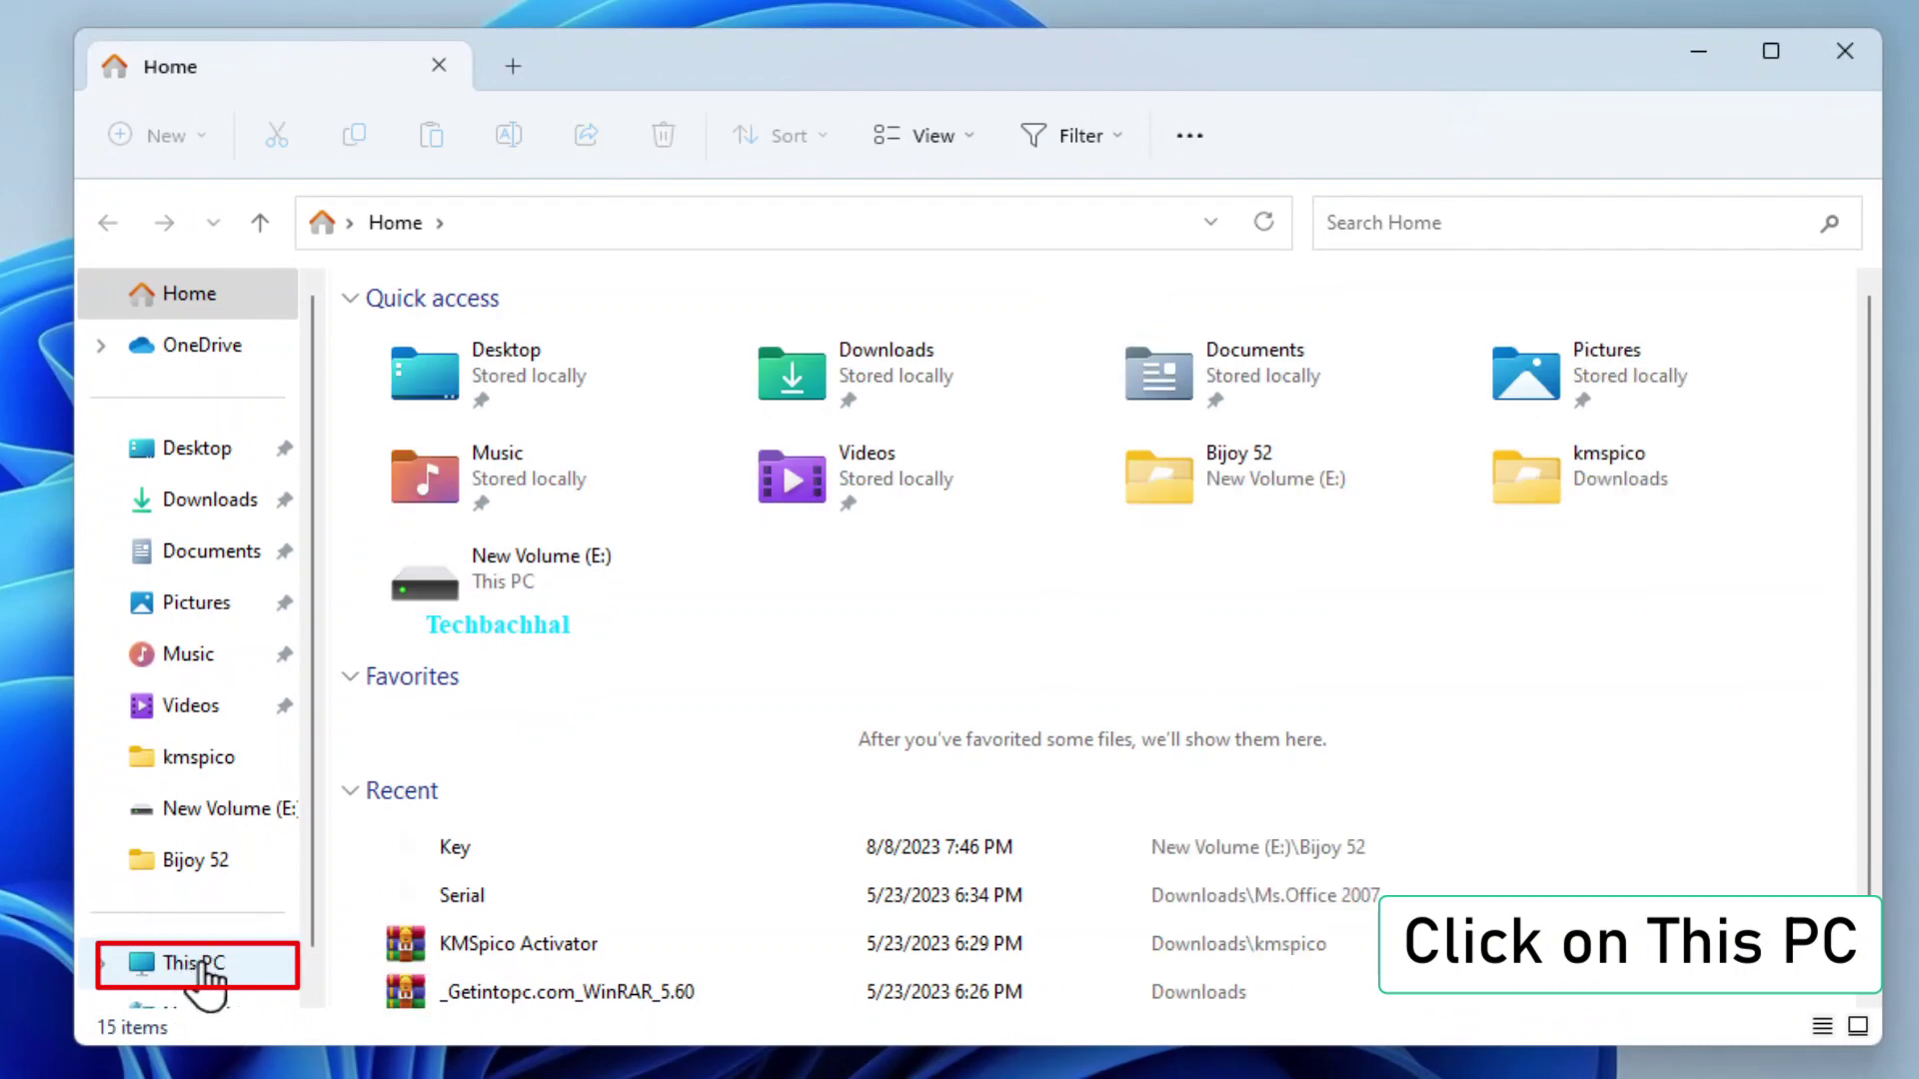
pyautogui.click(204, 964)
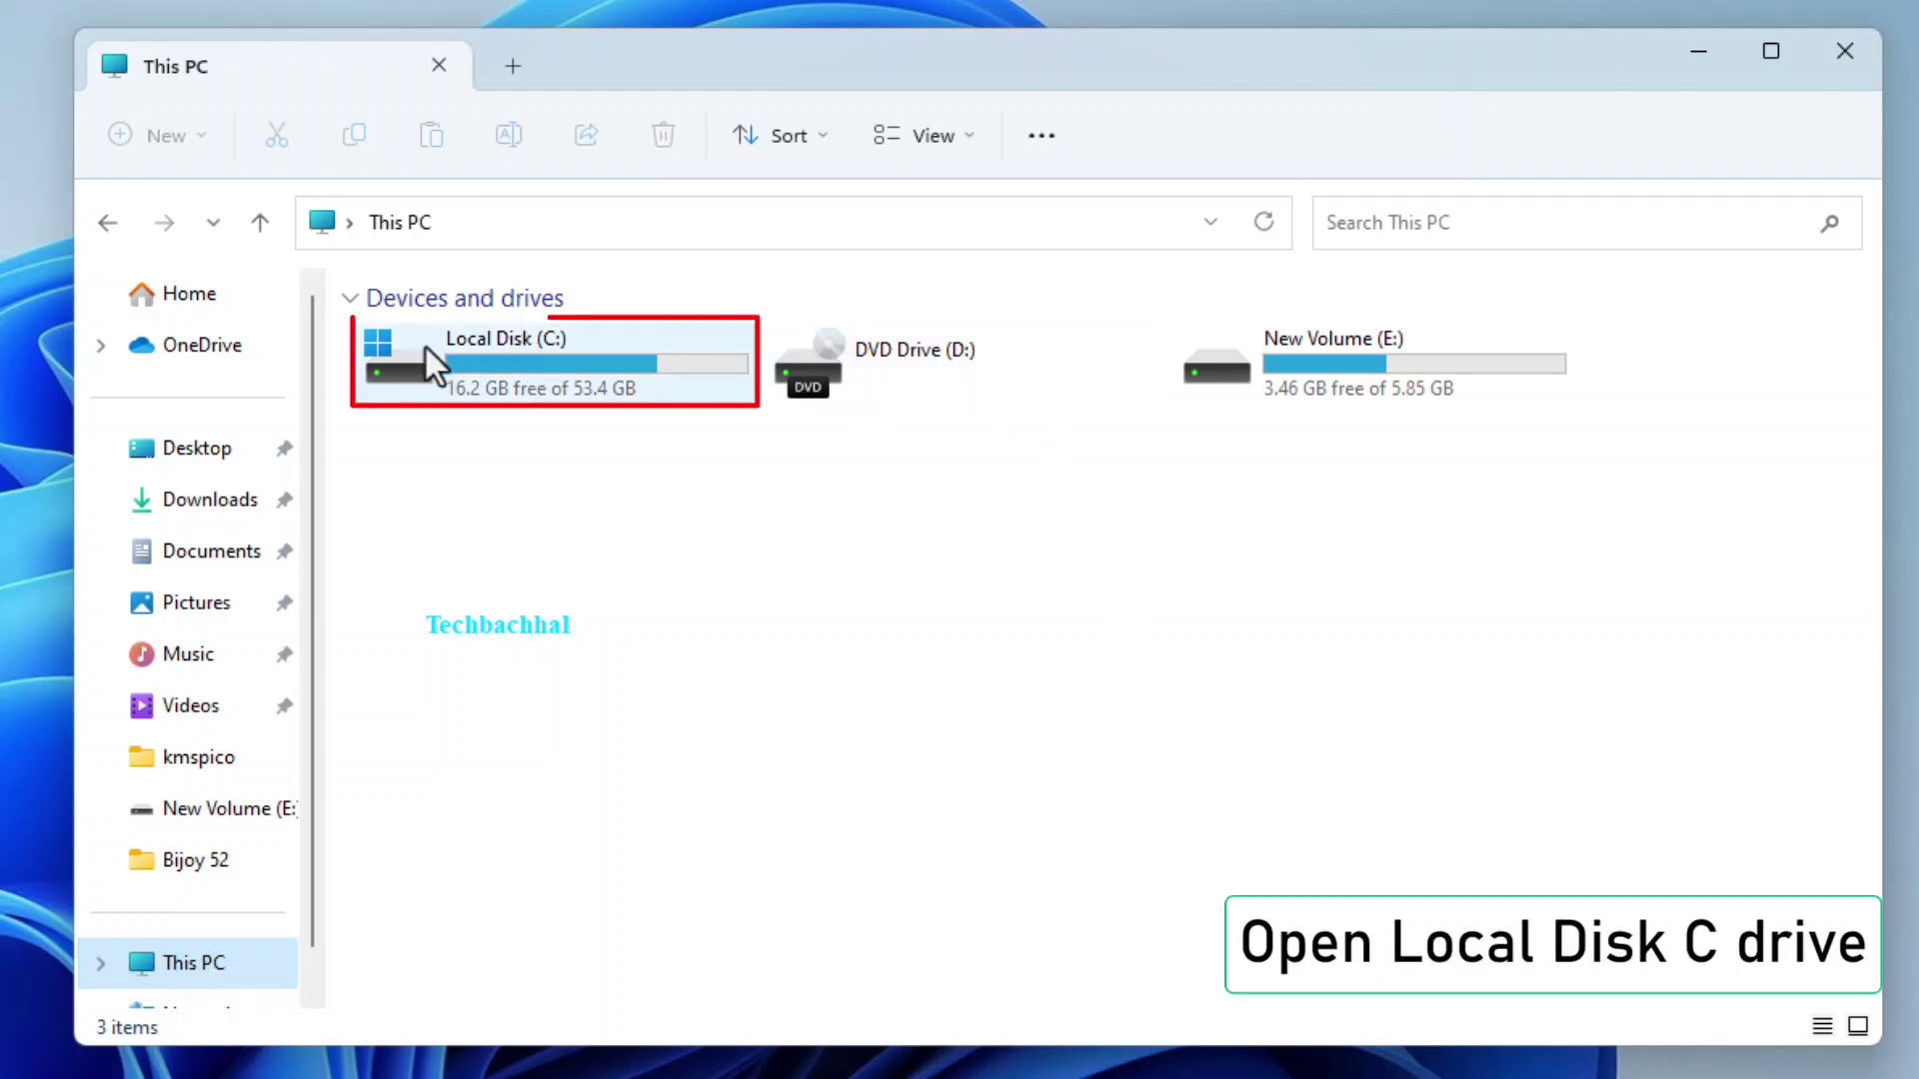
pyautogui.click(512, 358)
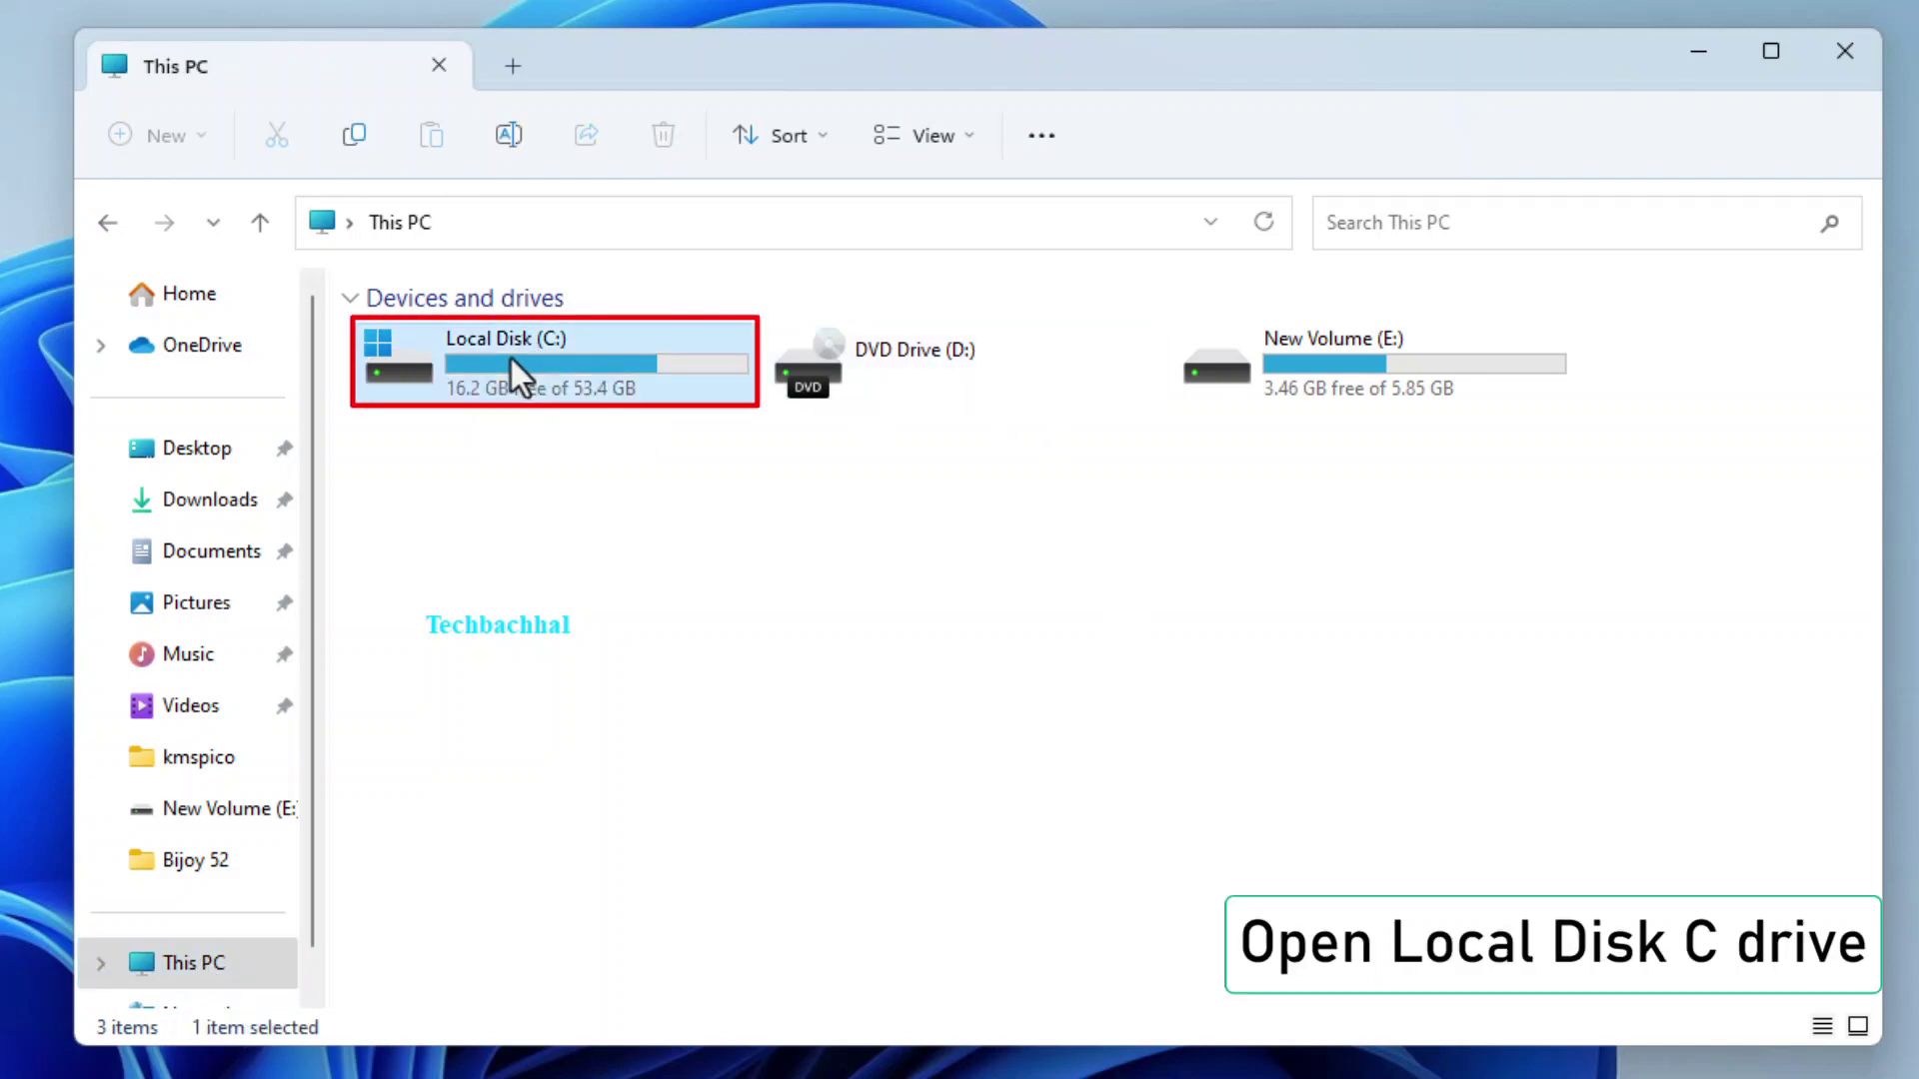
pyautogui.doubleClick(512, 358)
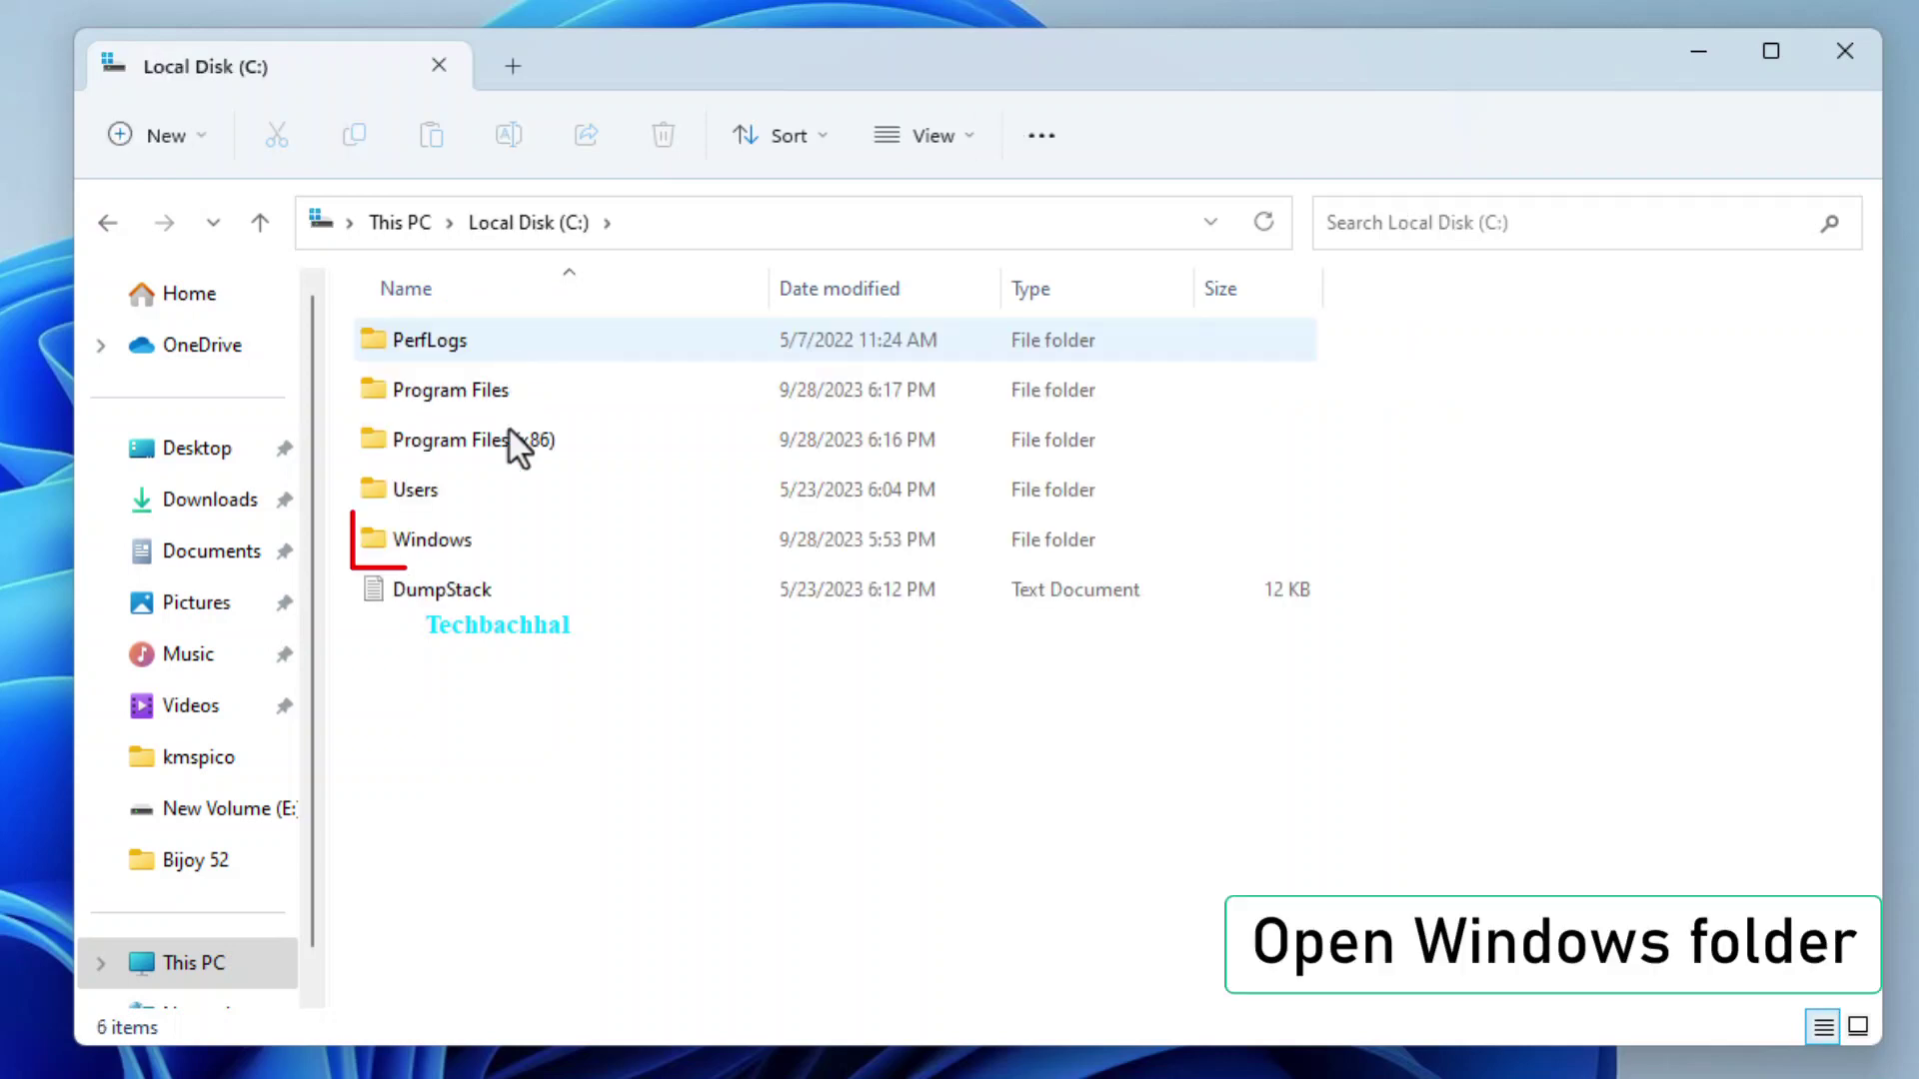
pyautogui.doubleClick(480, 548)
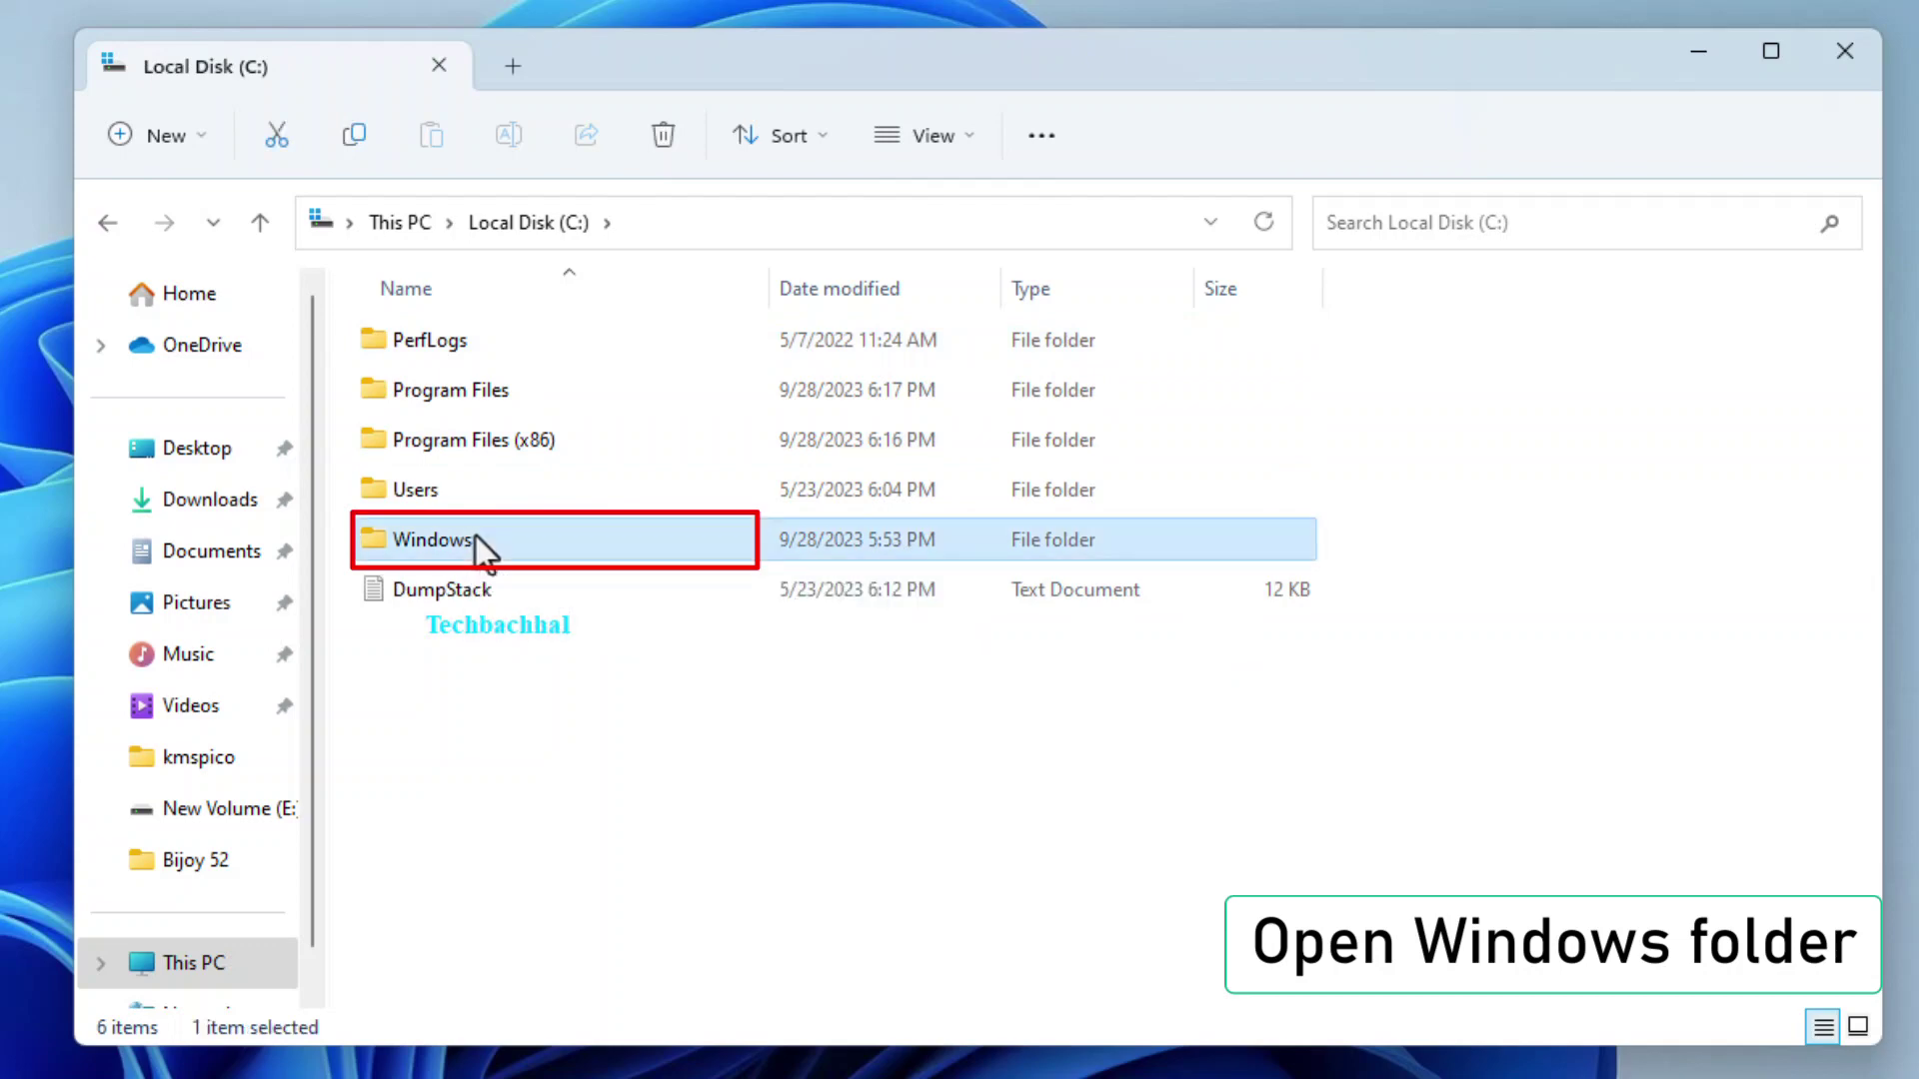
# - Turn on 'Show hidden files, folders, and drives' in Folder Options and apply it
pyautogui.click(1043, 140)
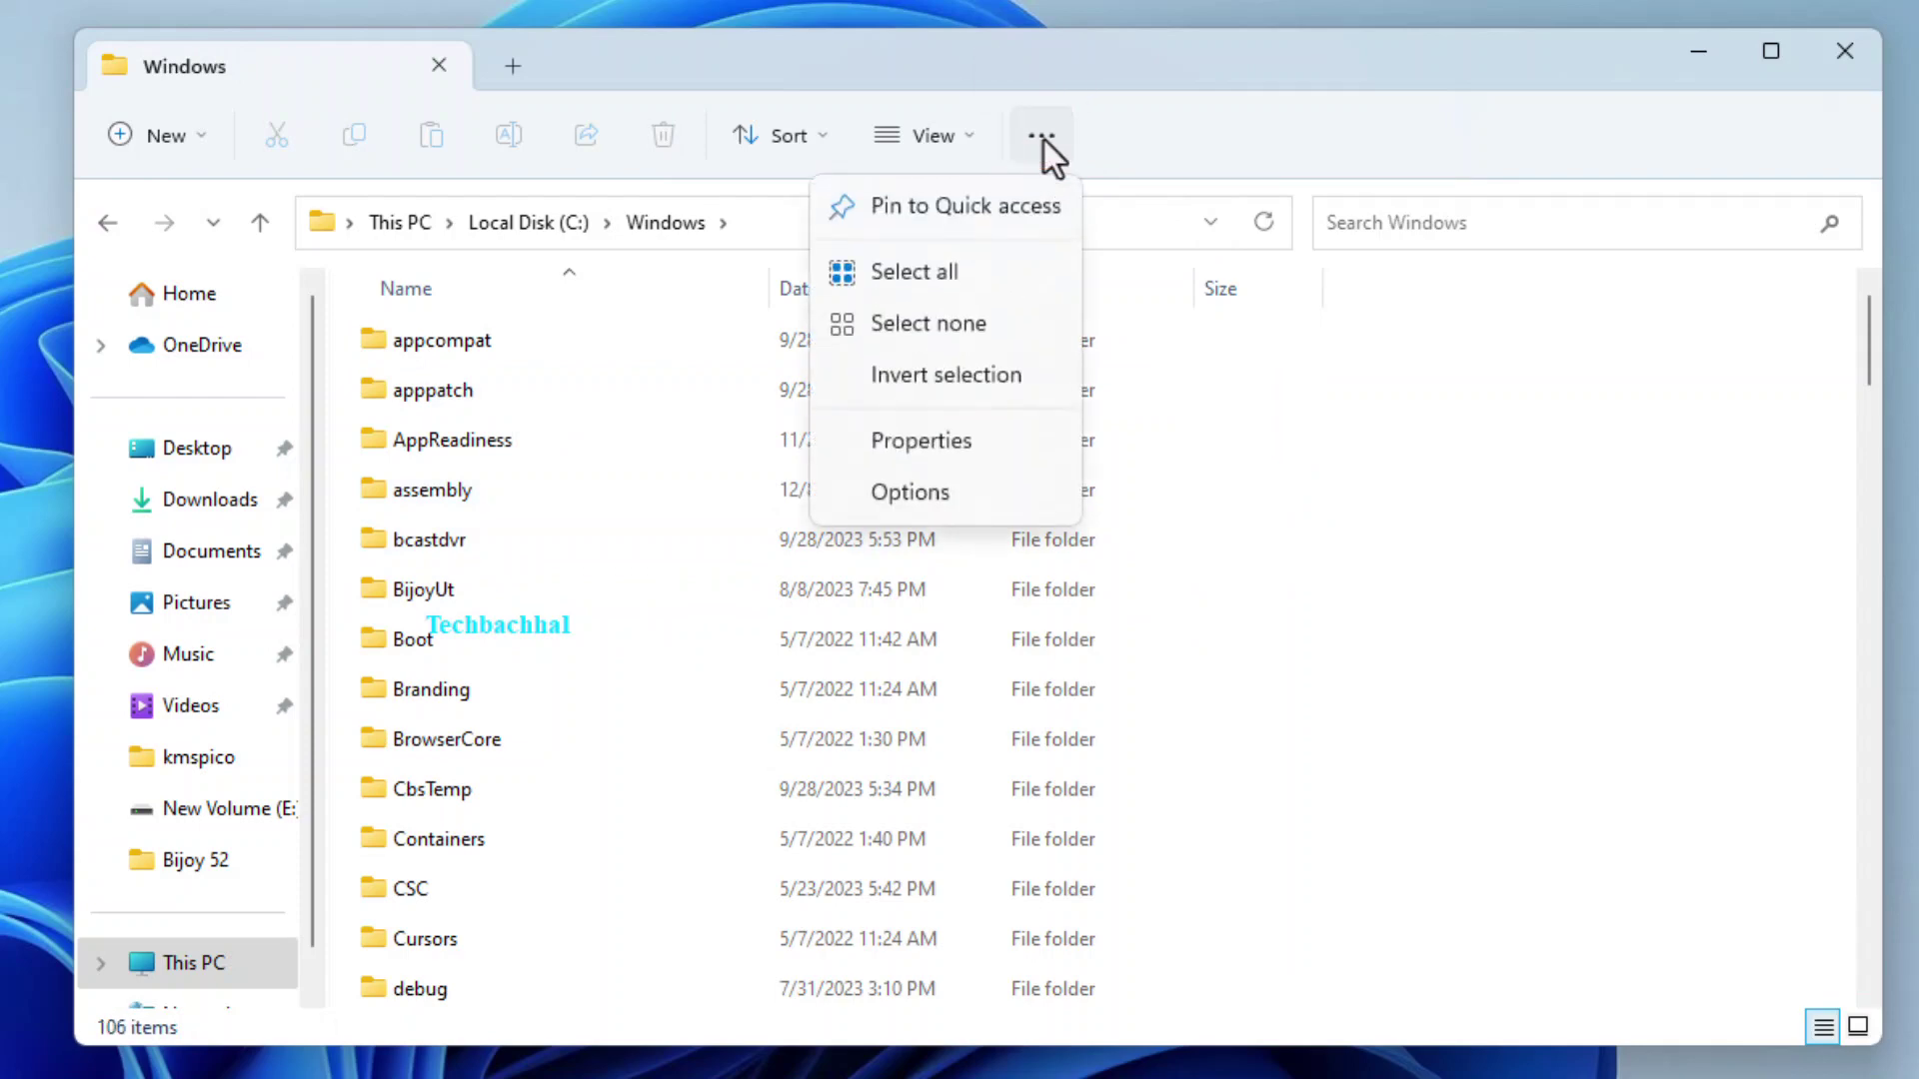
pyautogui.click(924, 493)
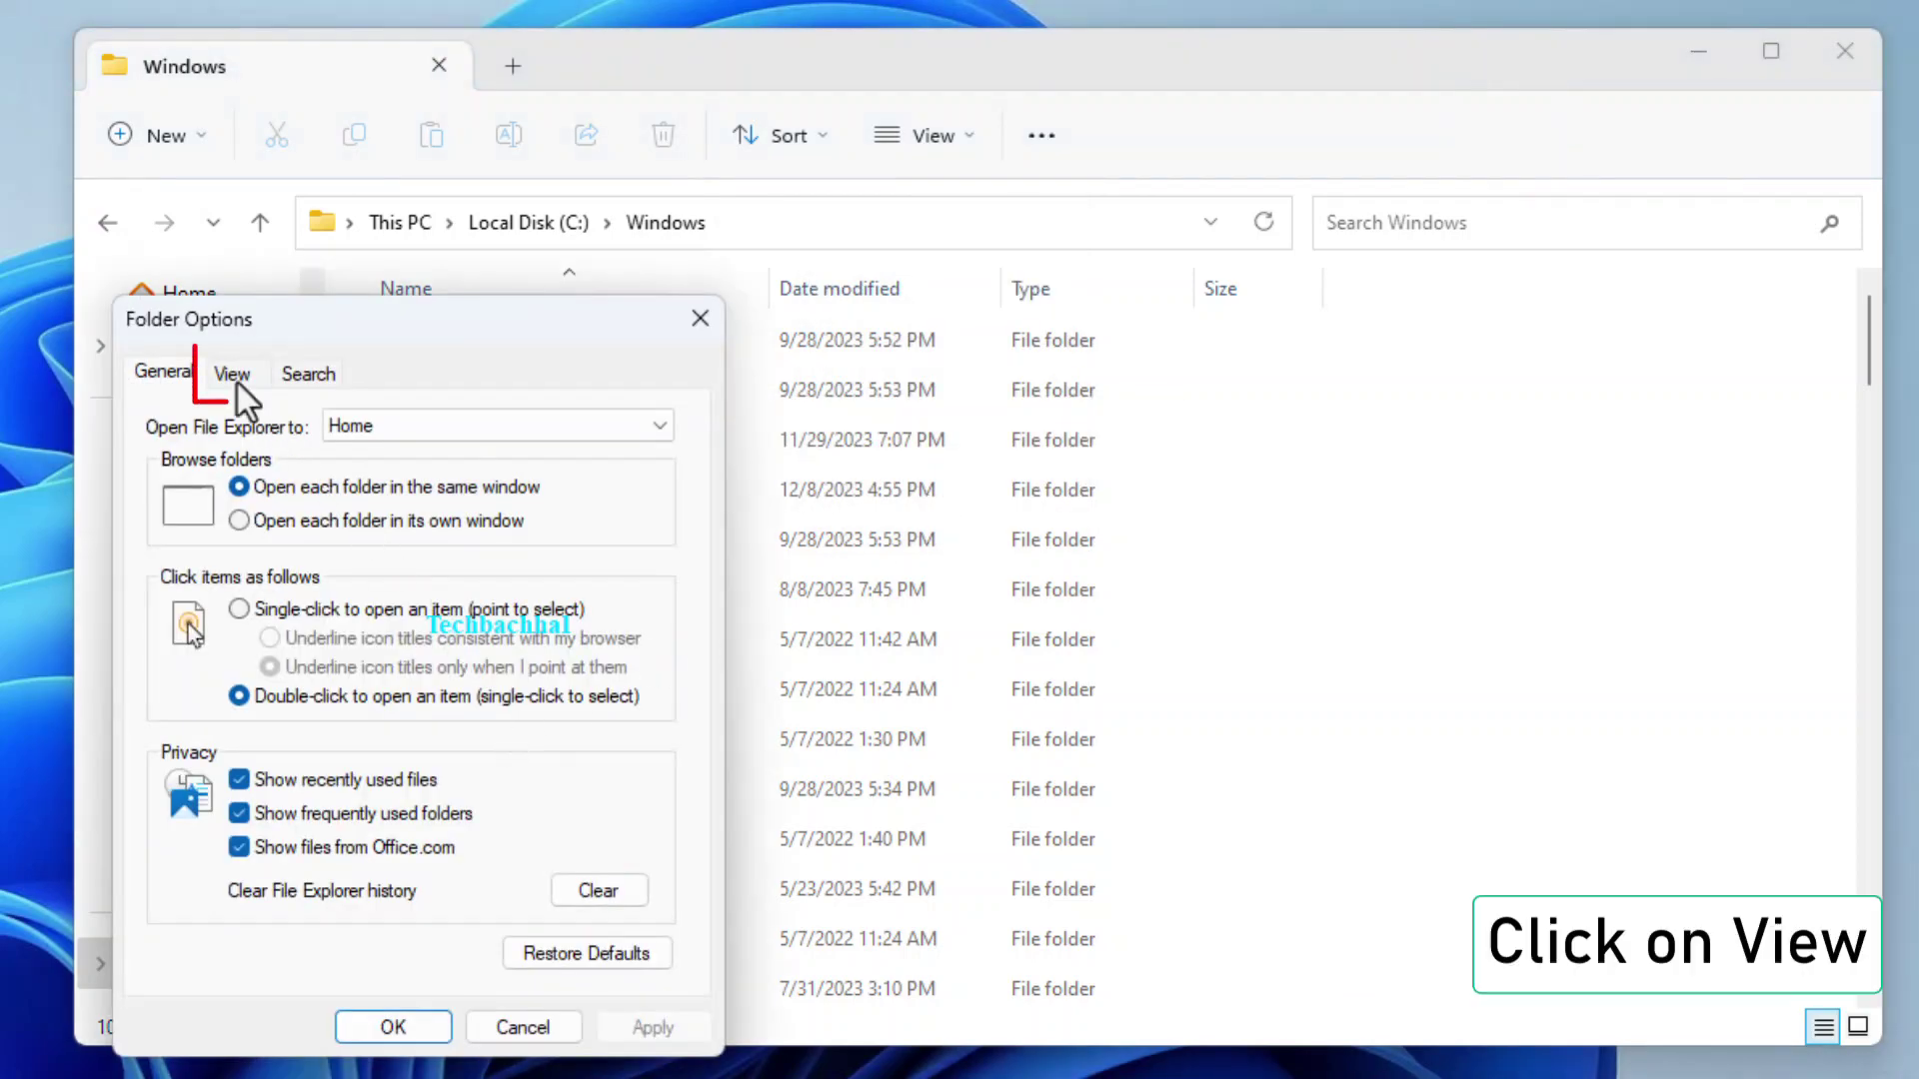
pyautogui.click(253, 385)
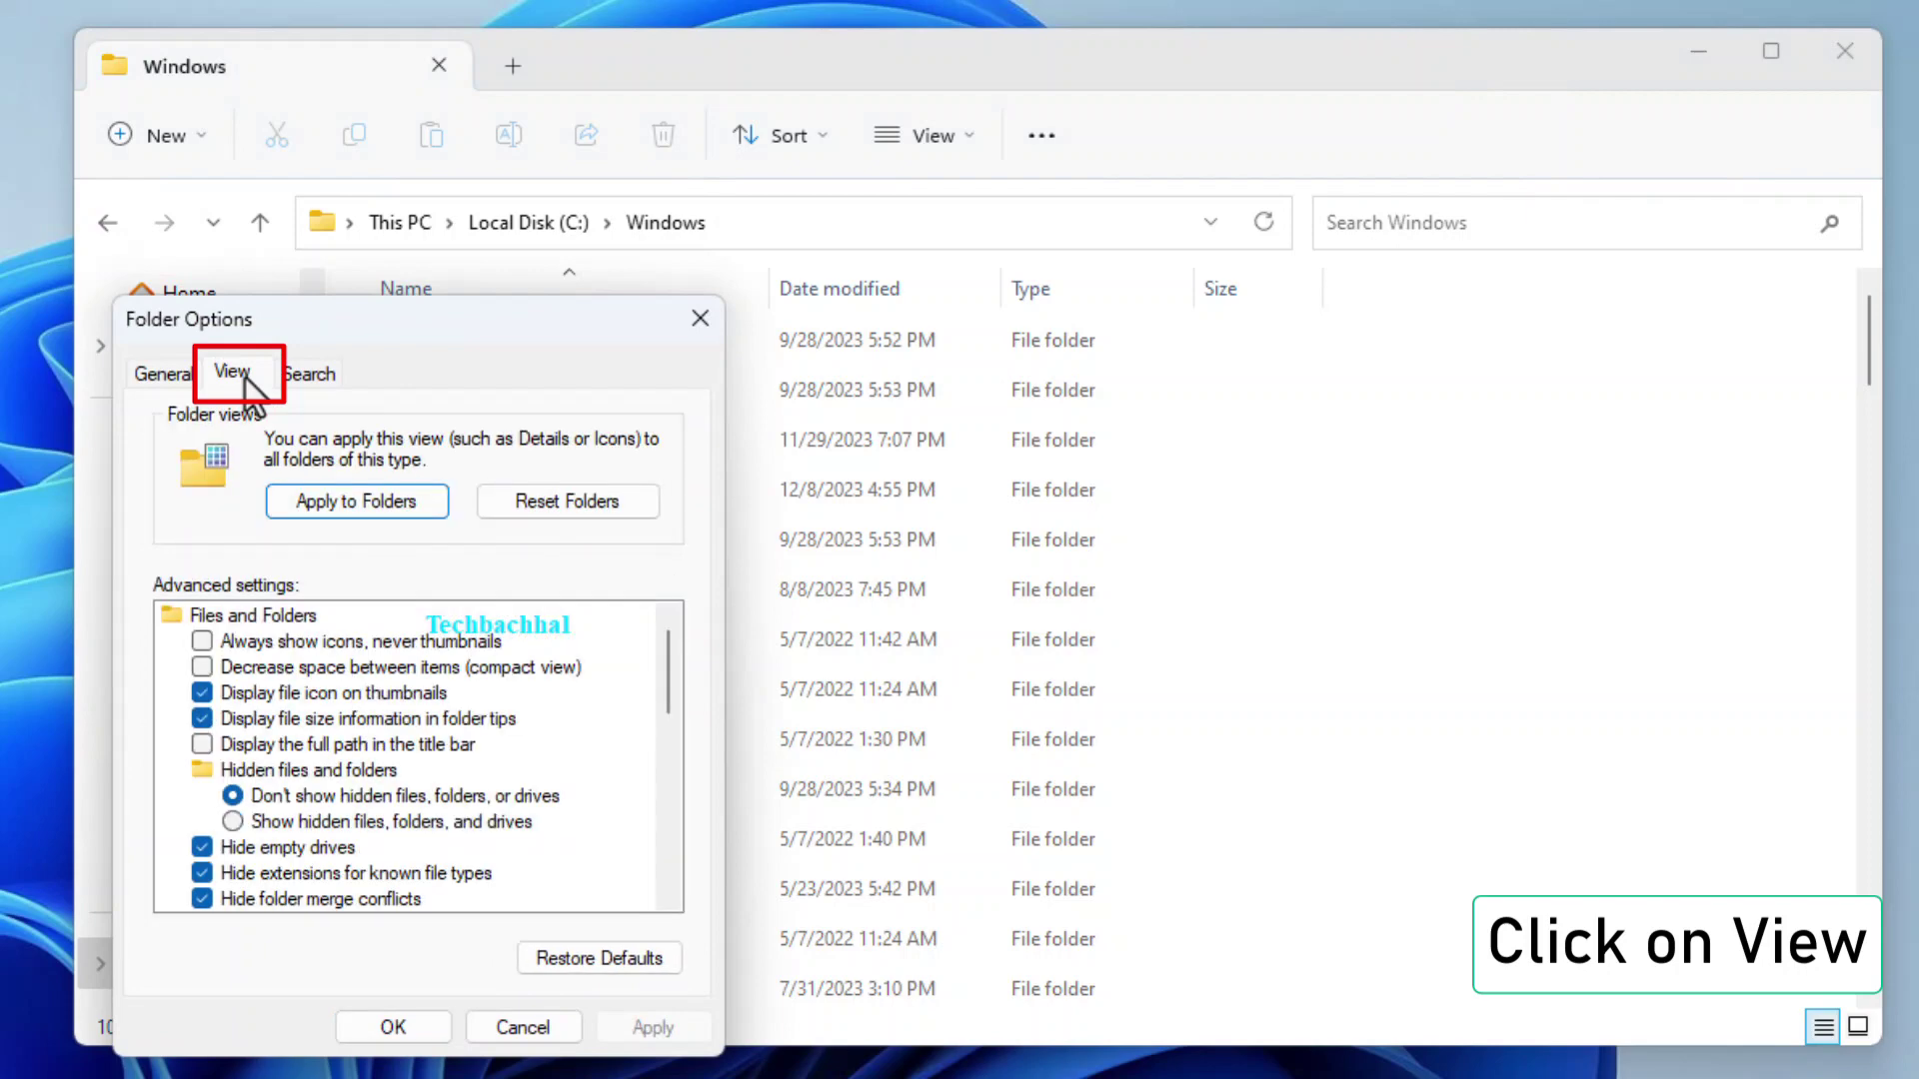
pyautogui.click(233, 822)
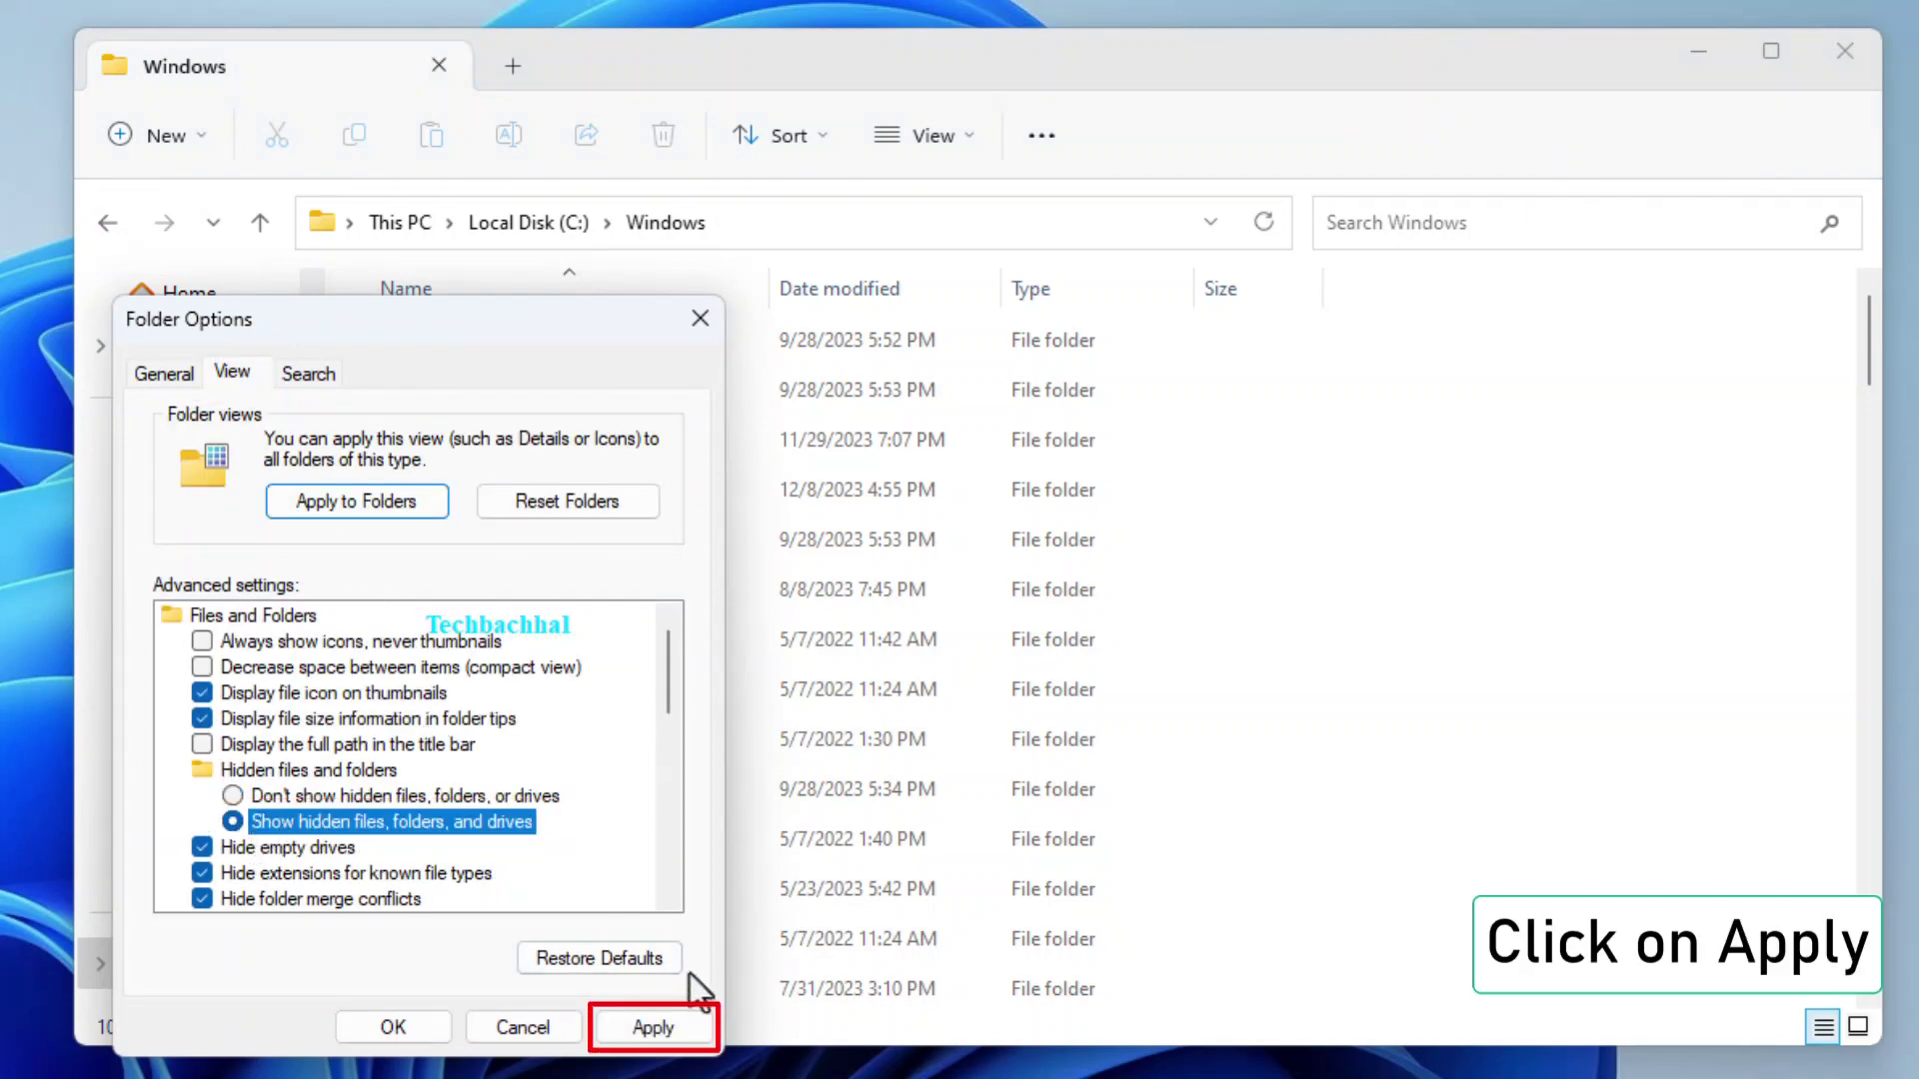
pyautogui.click(654, 1029)
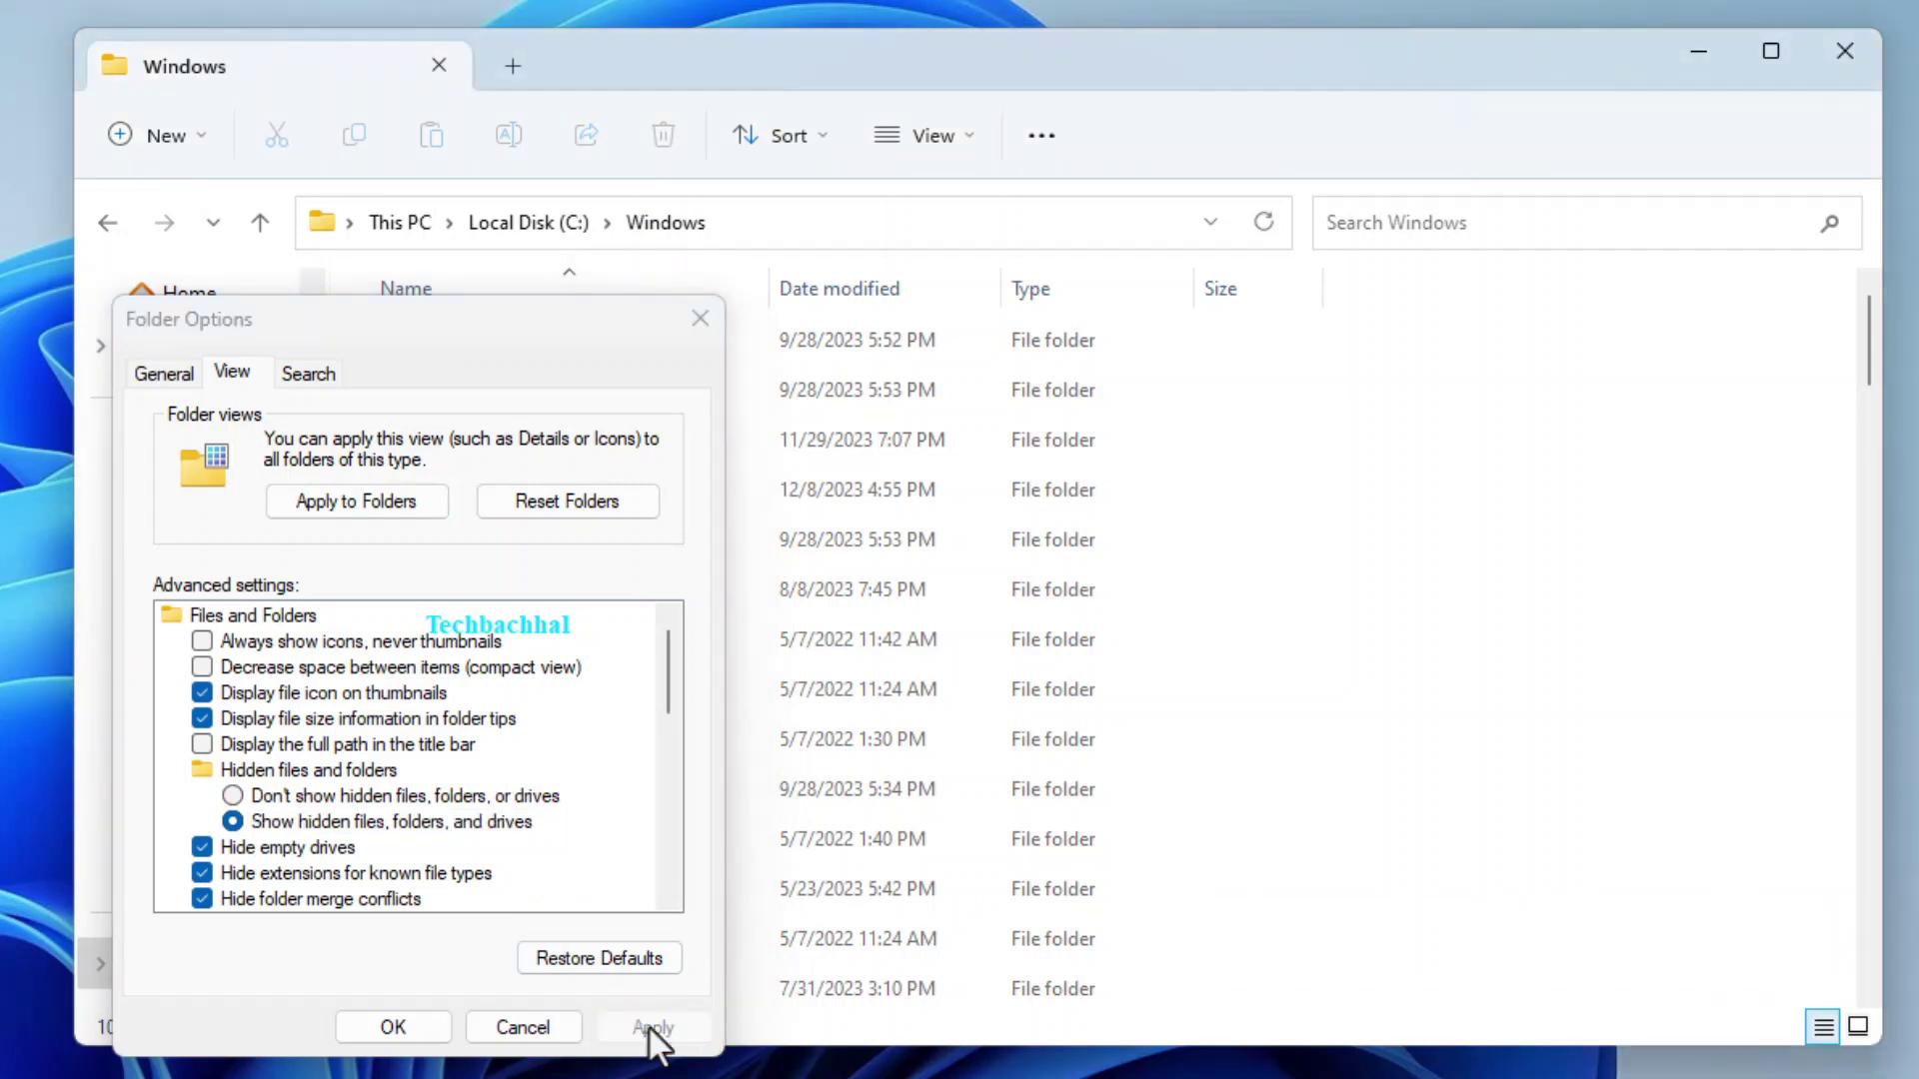
pyautogui.click(385, 1029)
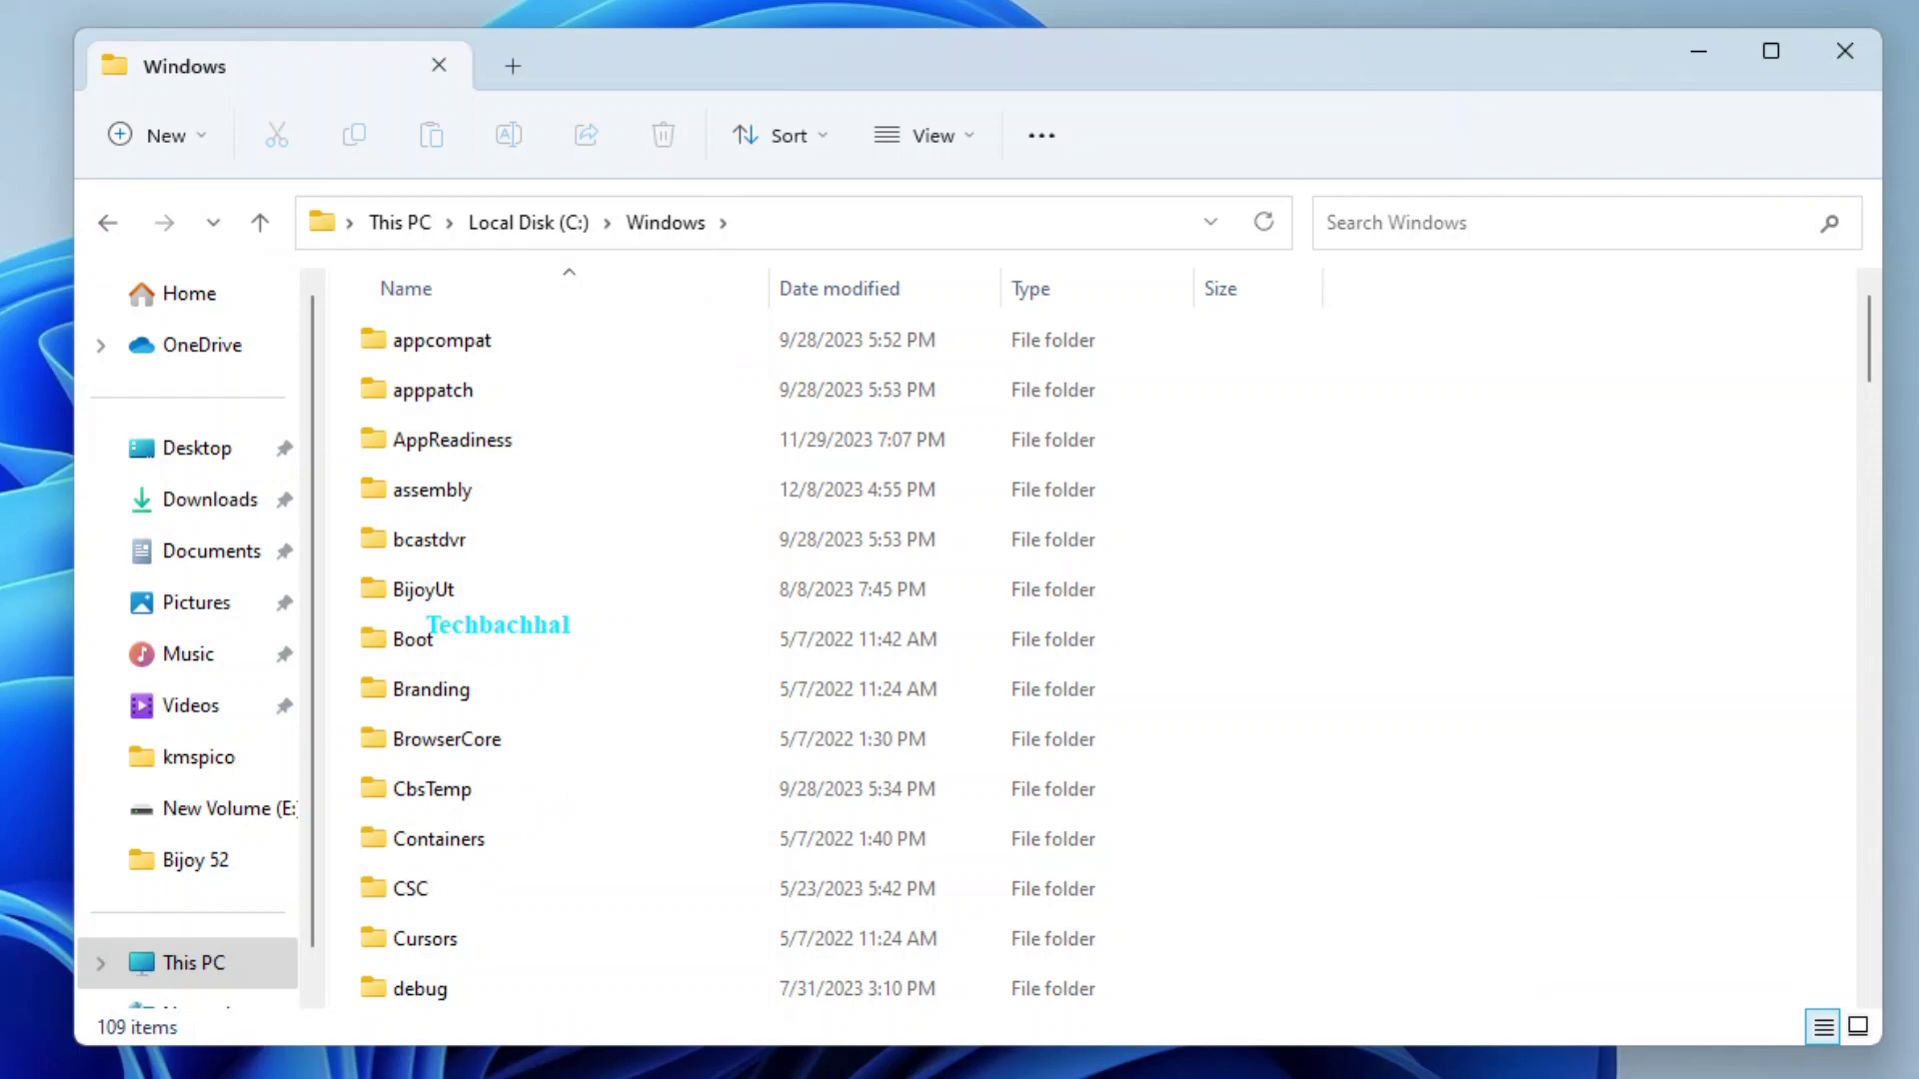
# - Open ServiceProfiles\LocalService, granting permanent access to LocalService
pyautogui.scroll(-3, 590, 703)
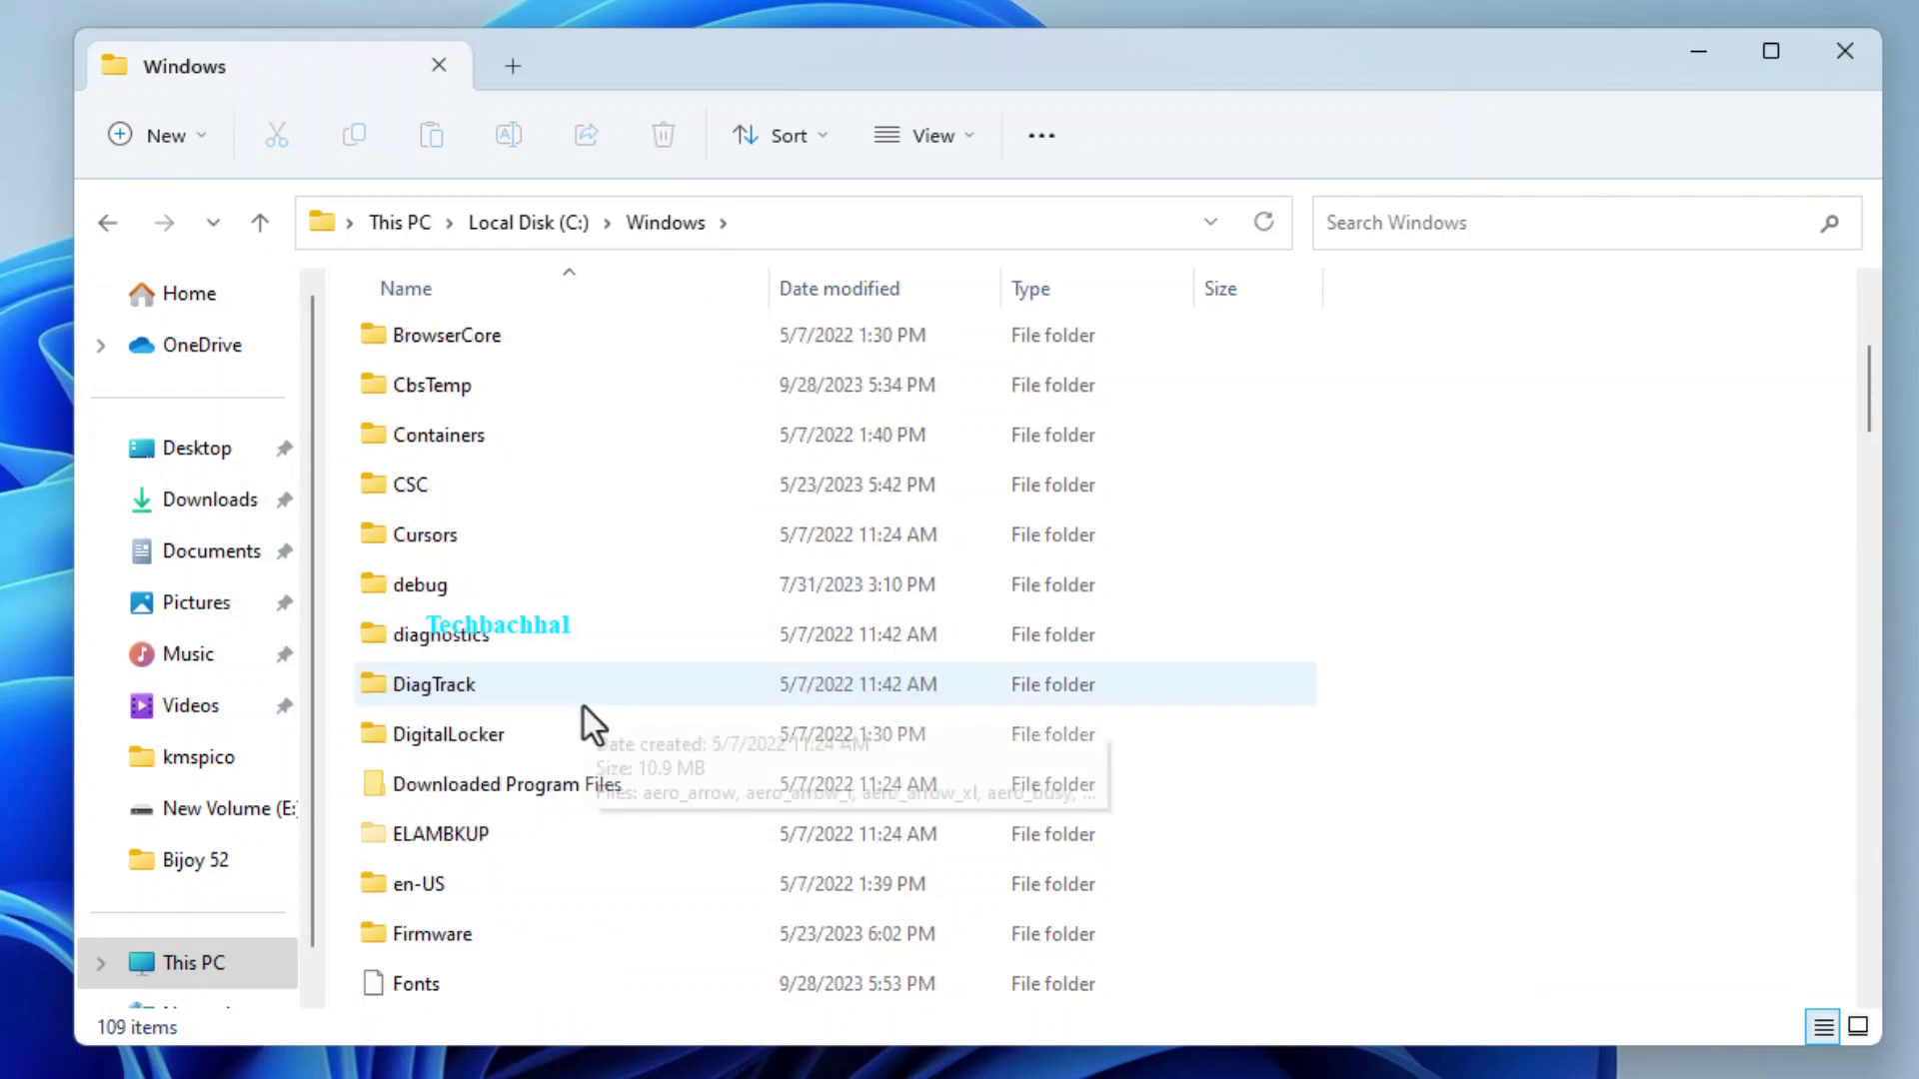
pyautogui.scroll(-6, 582, 720)
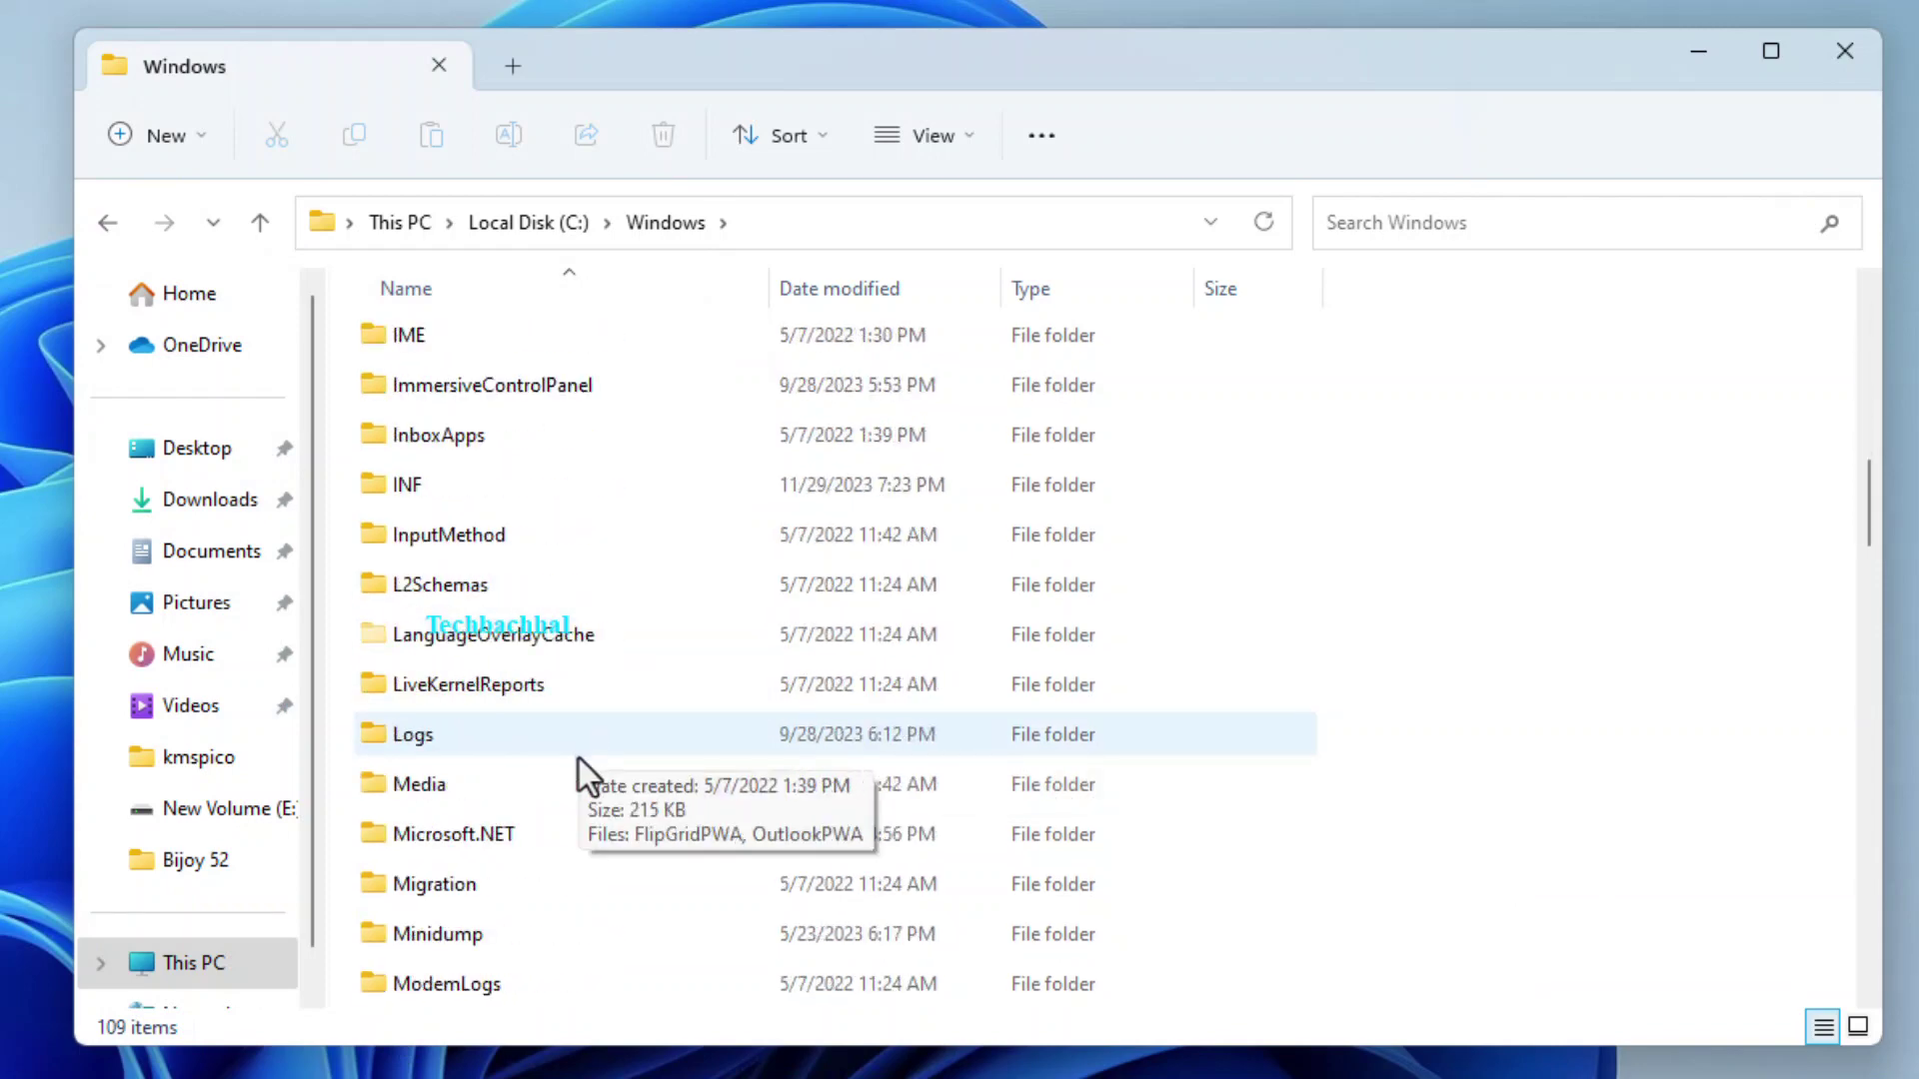
pyautogui.scroll(-8, 578, 759)
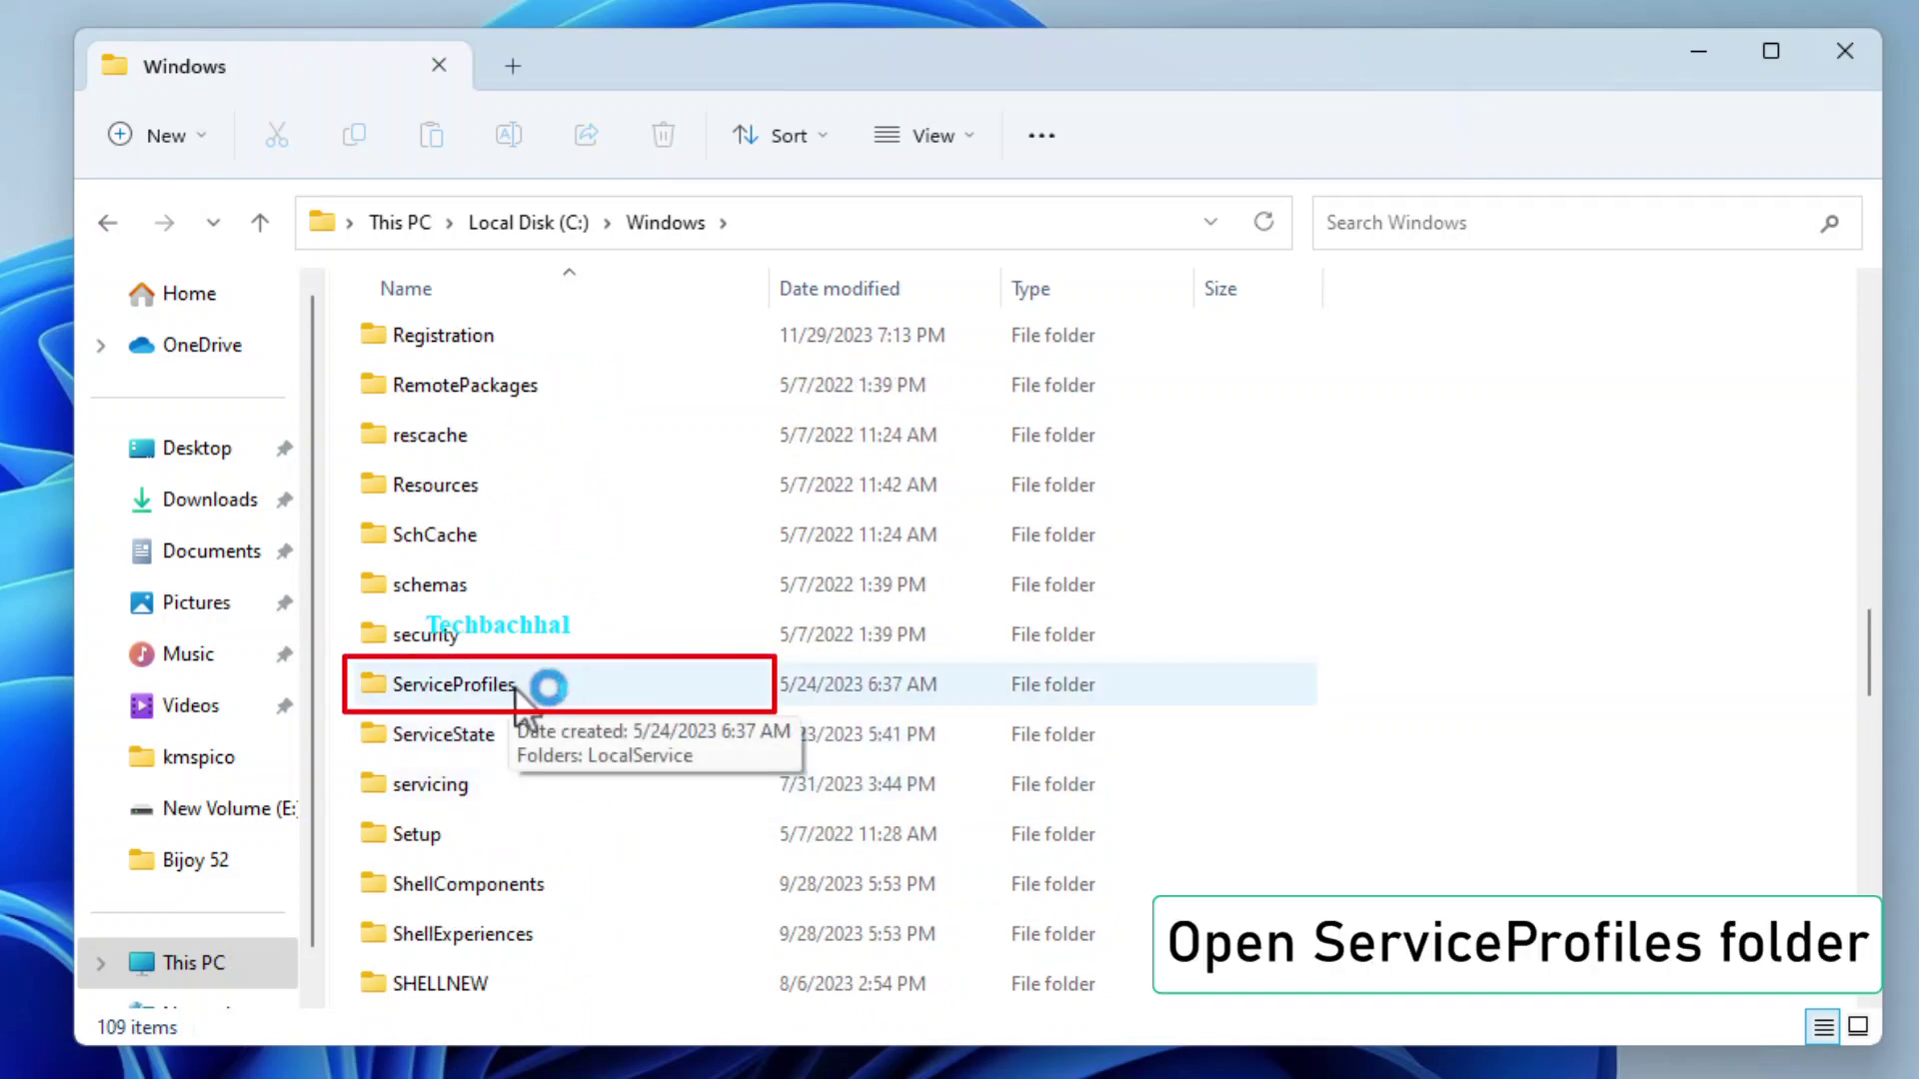
pyautogui.doubleClick(529, 688)
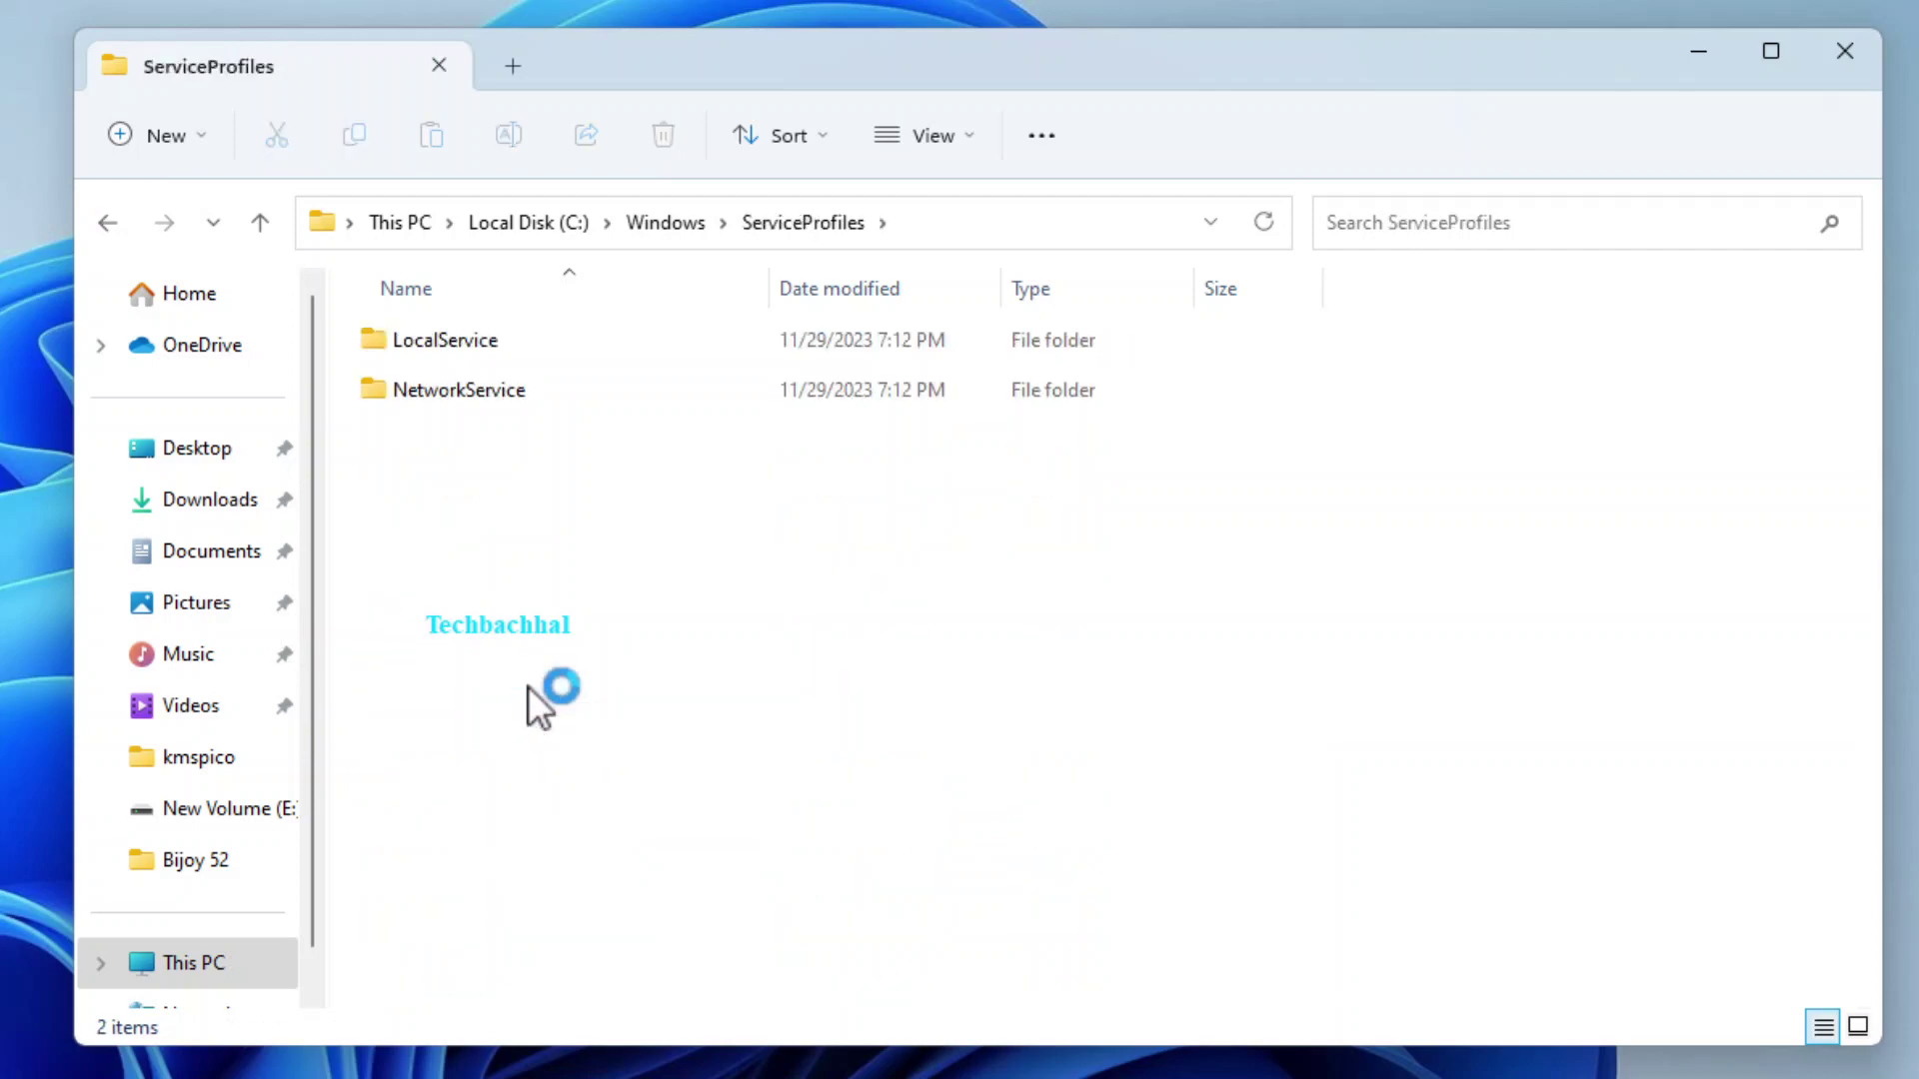
pyautogui.doubleClick(458, 340)
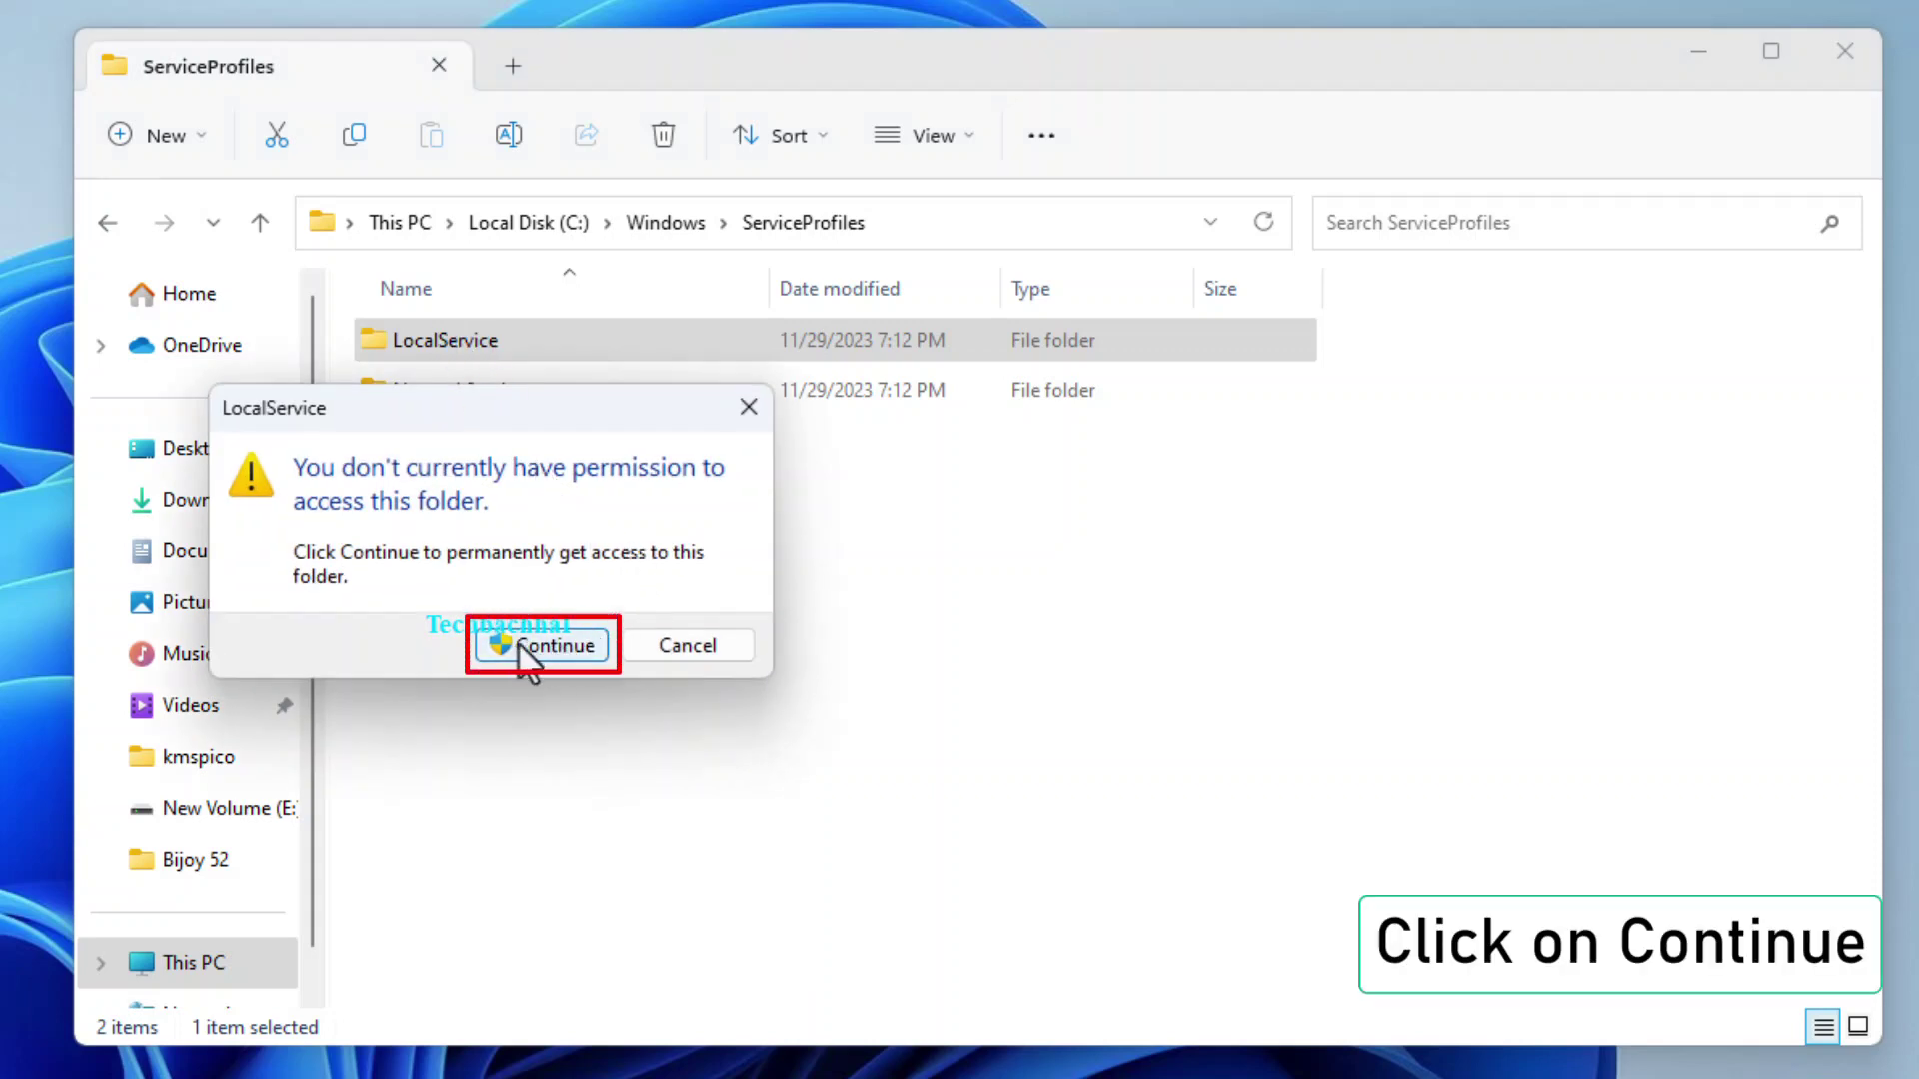
pyautogui.click(551, 647)
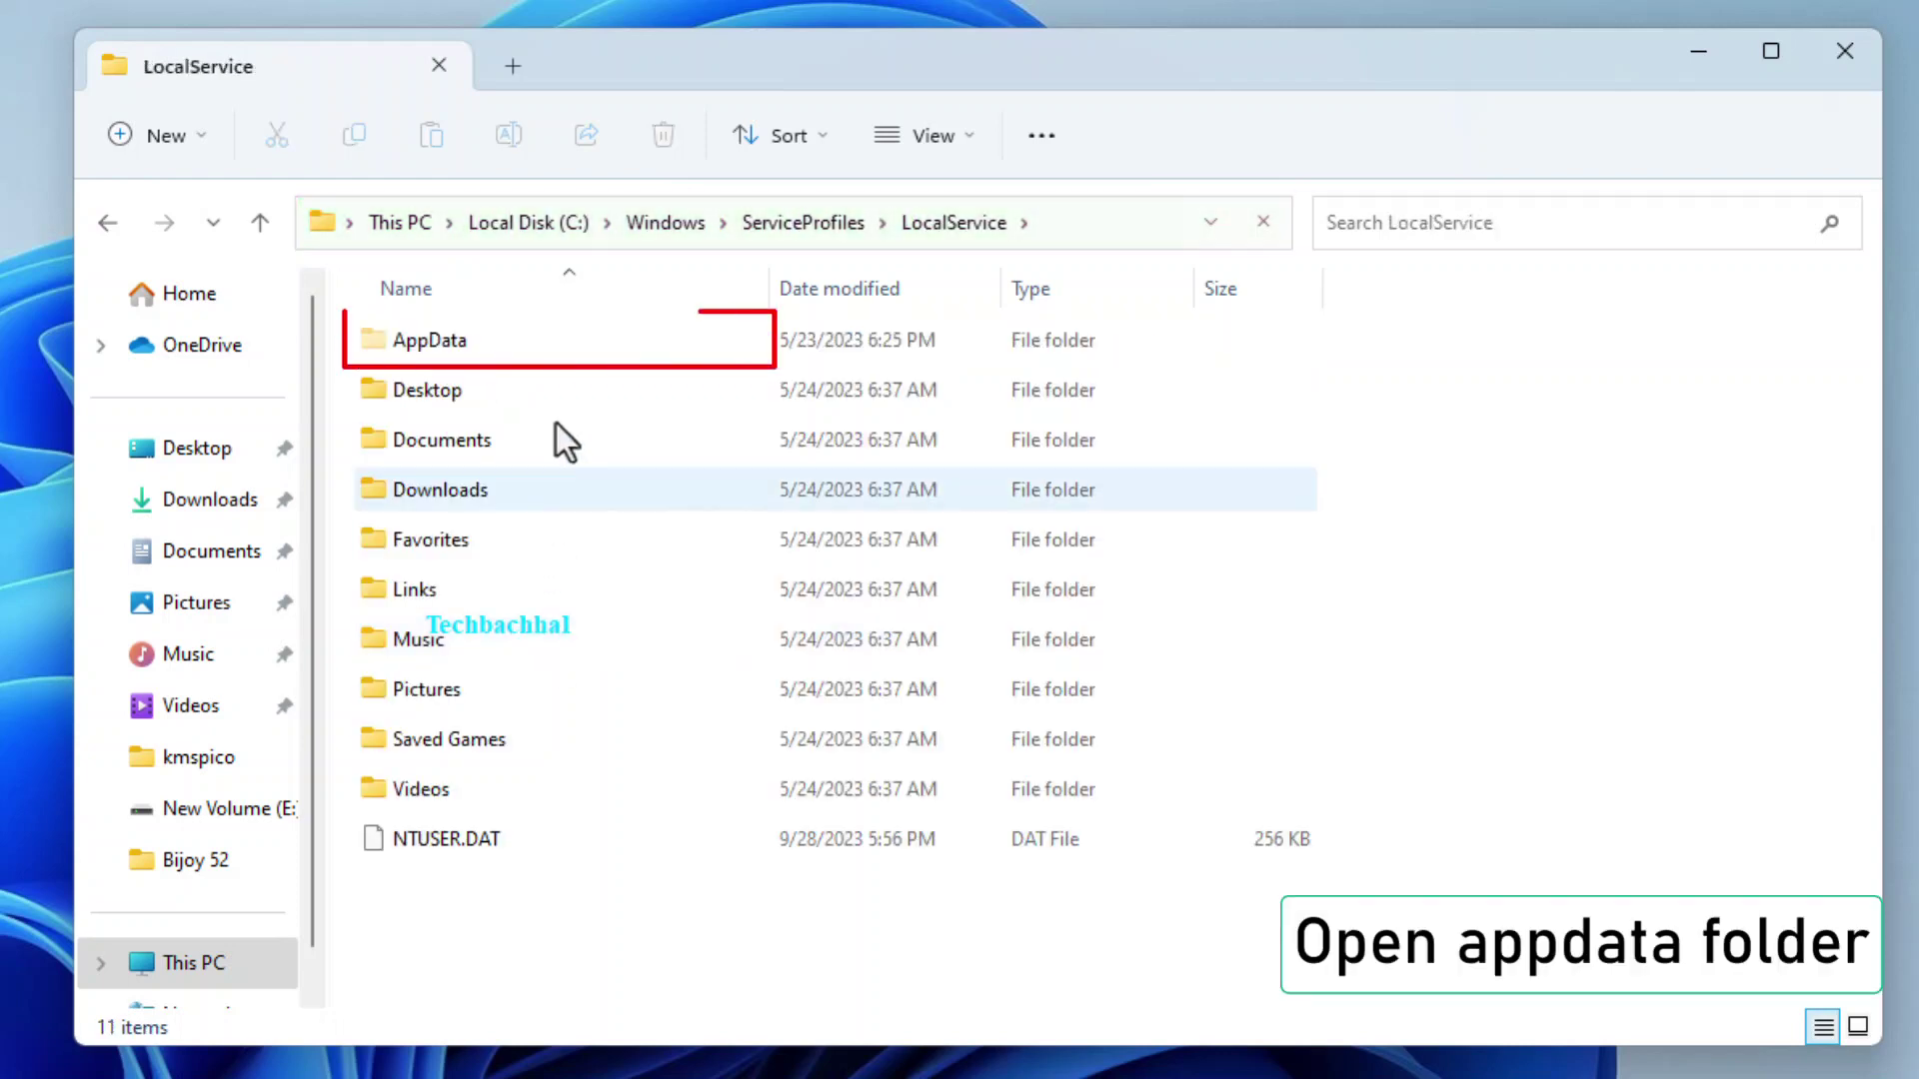
# - Go into AppData\Local\Microsoft, where the Ngc folder is listed
pyautogui.doubleClick(460, 342)
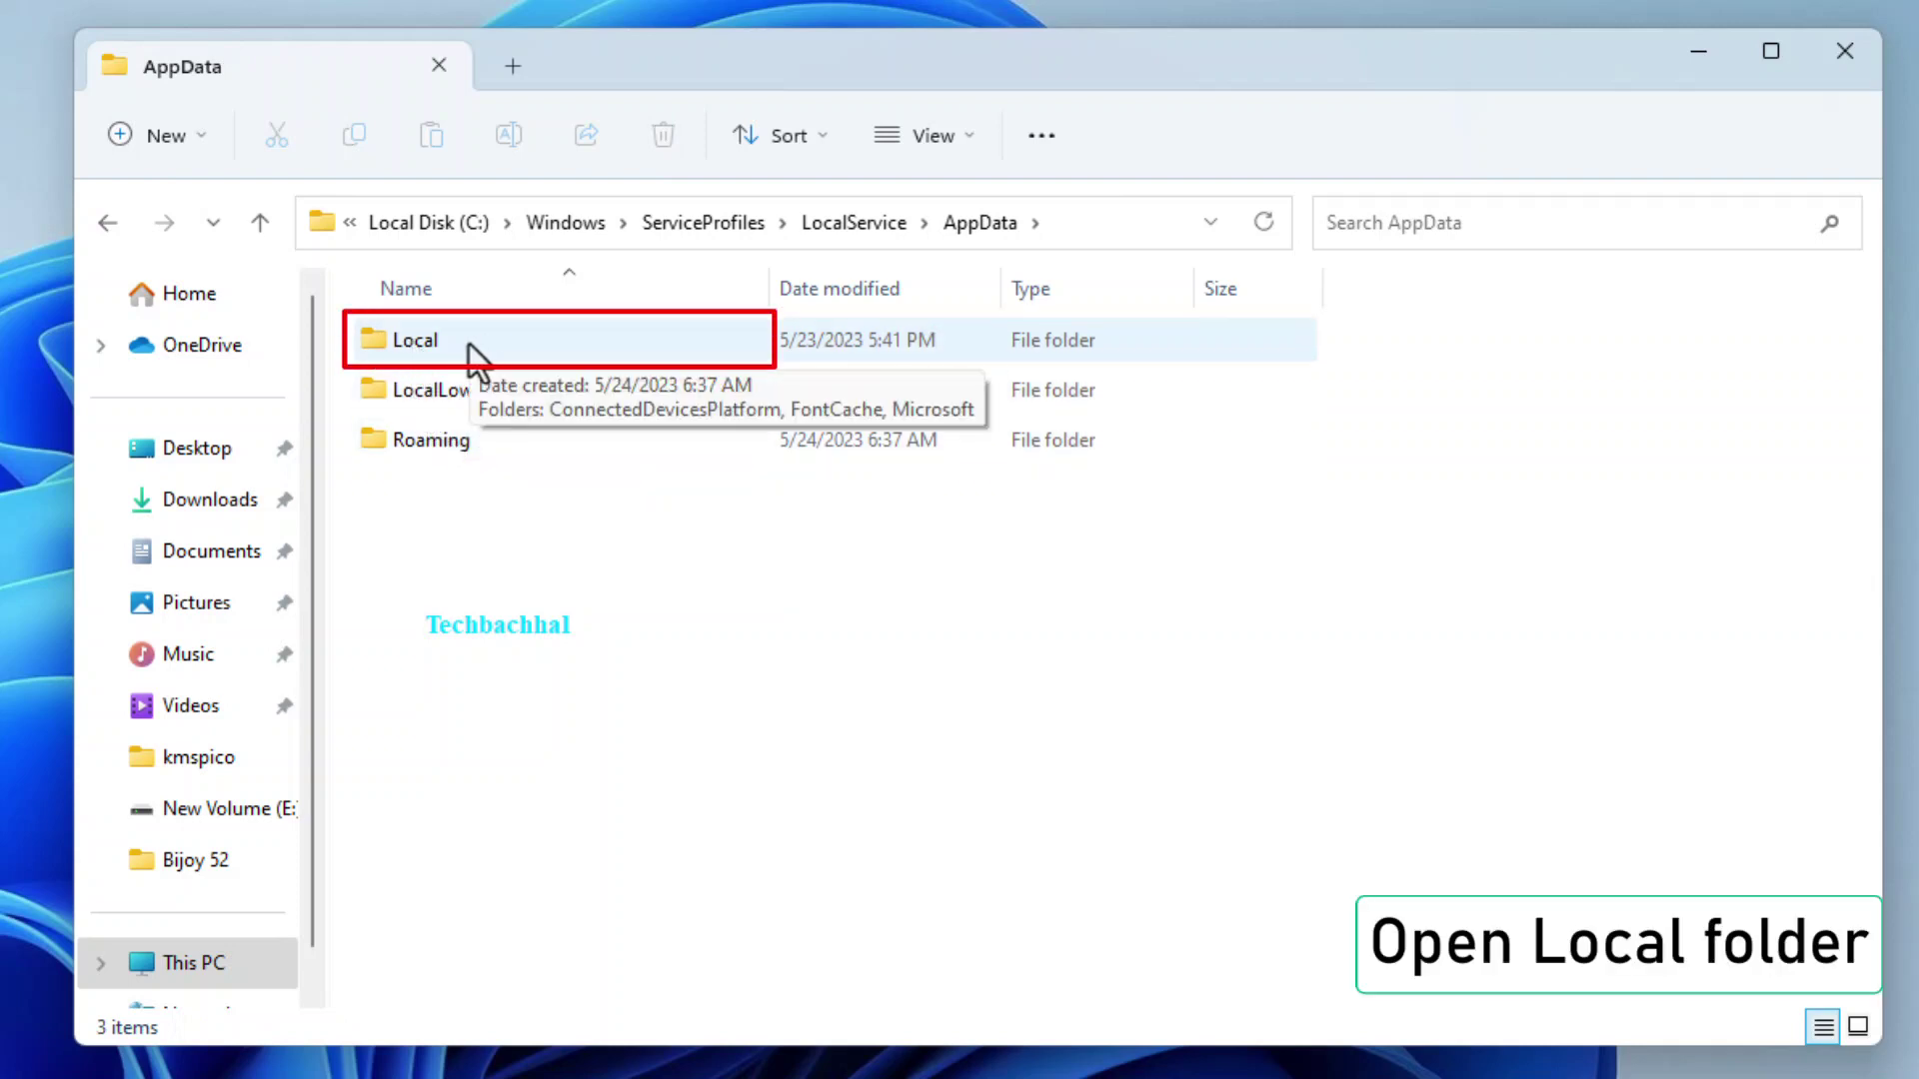
pyautogui.doubleClick(470, 344)
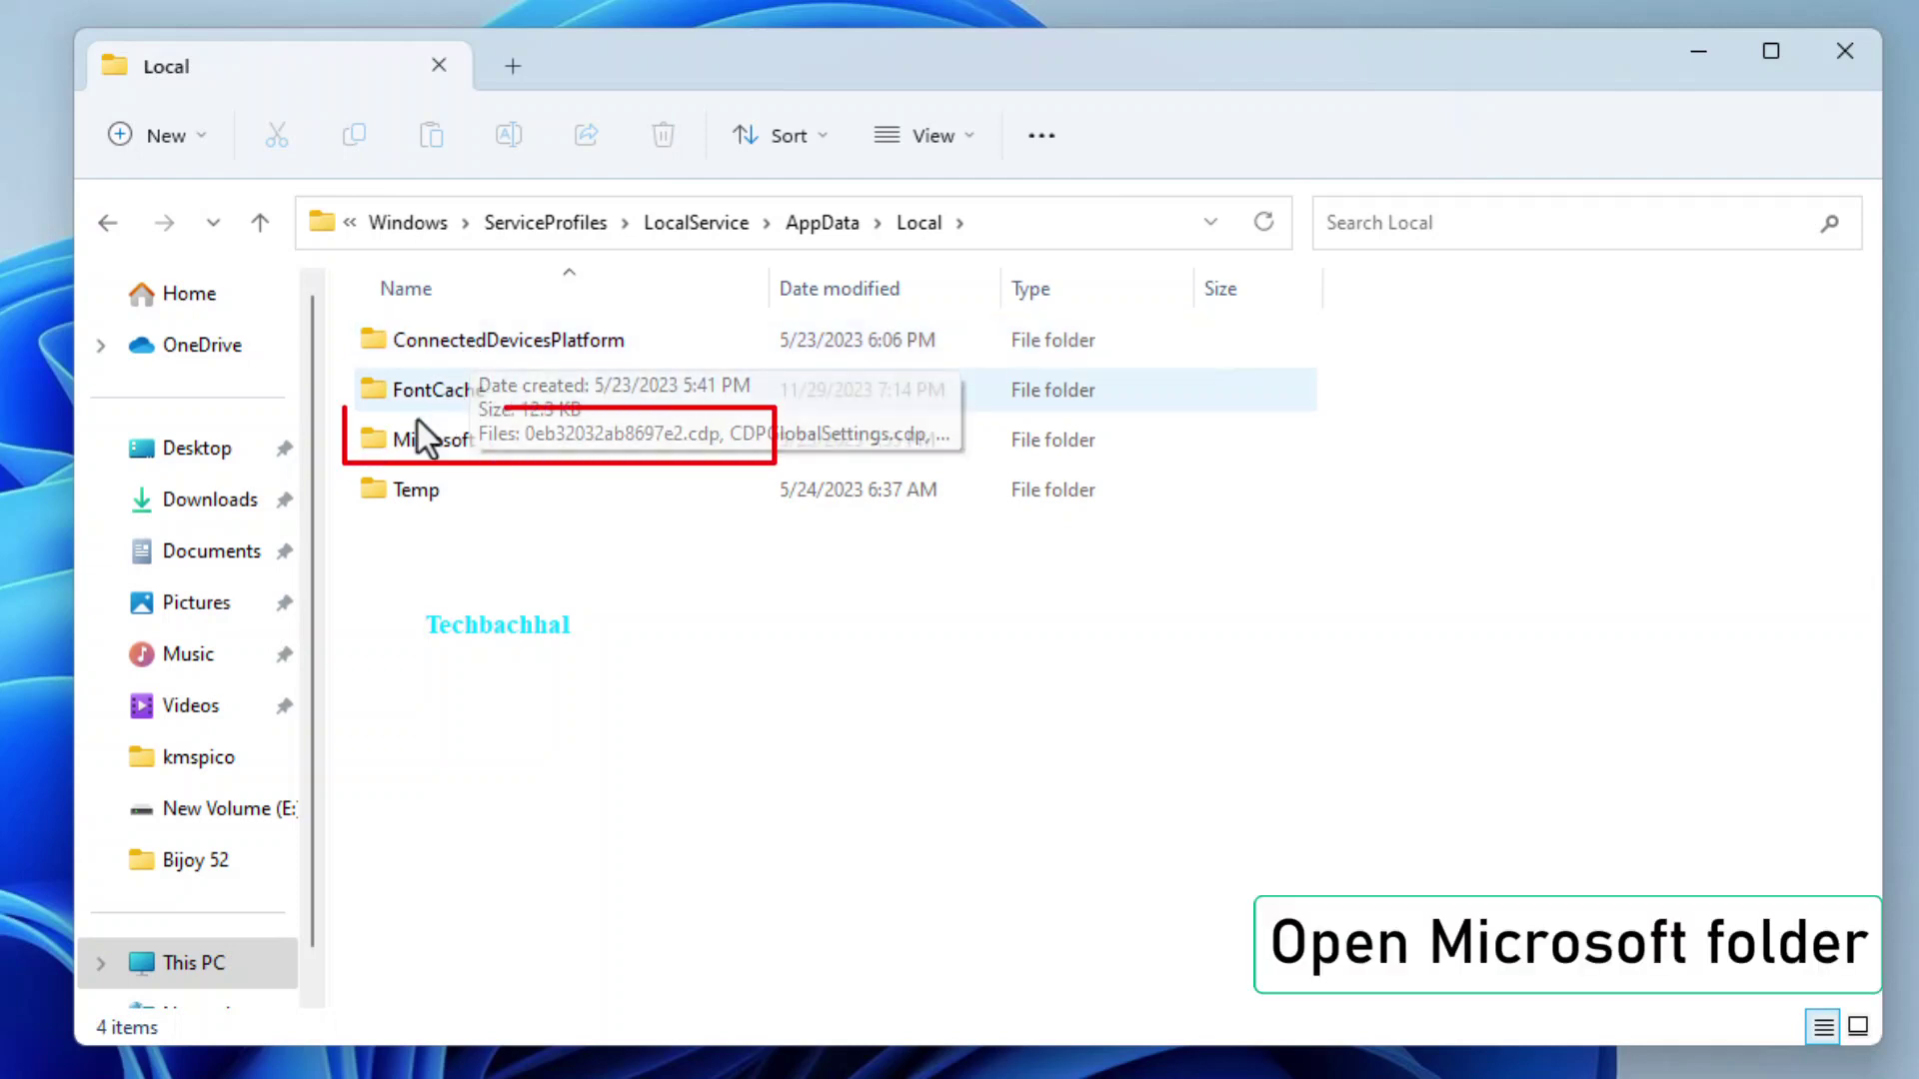
pyautogui.doubleClick(494, 440)
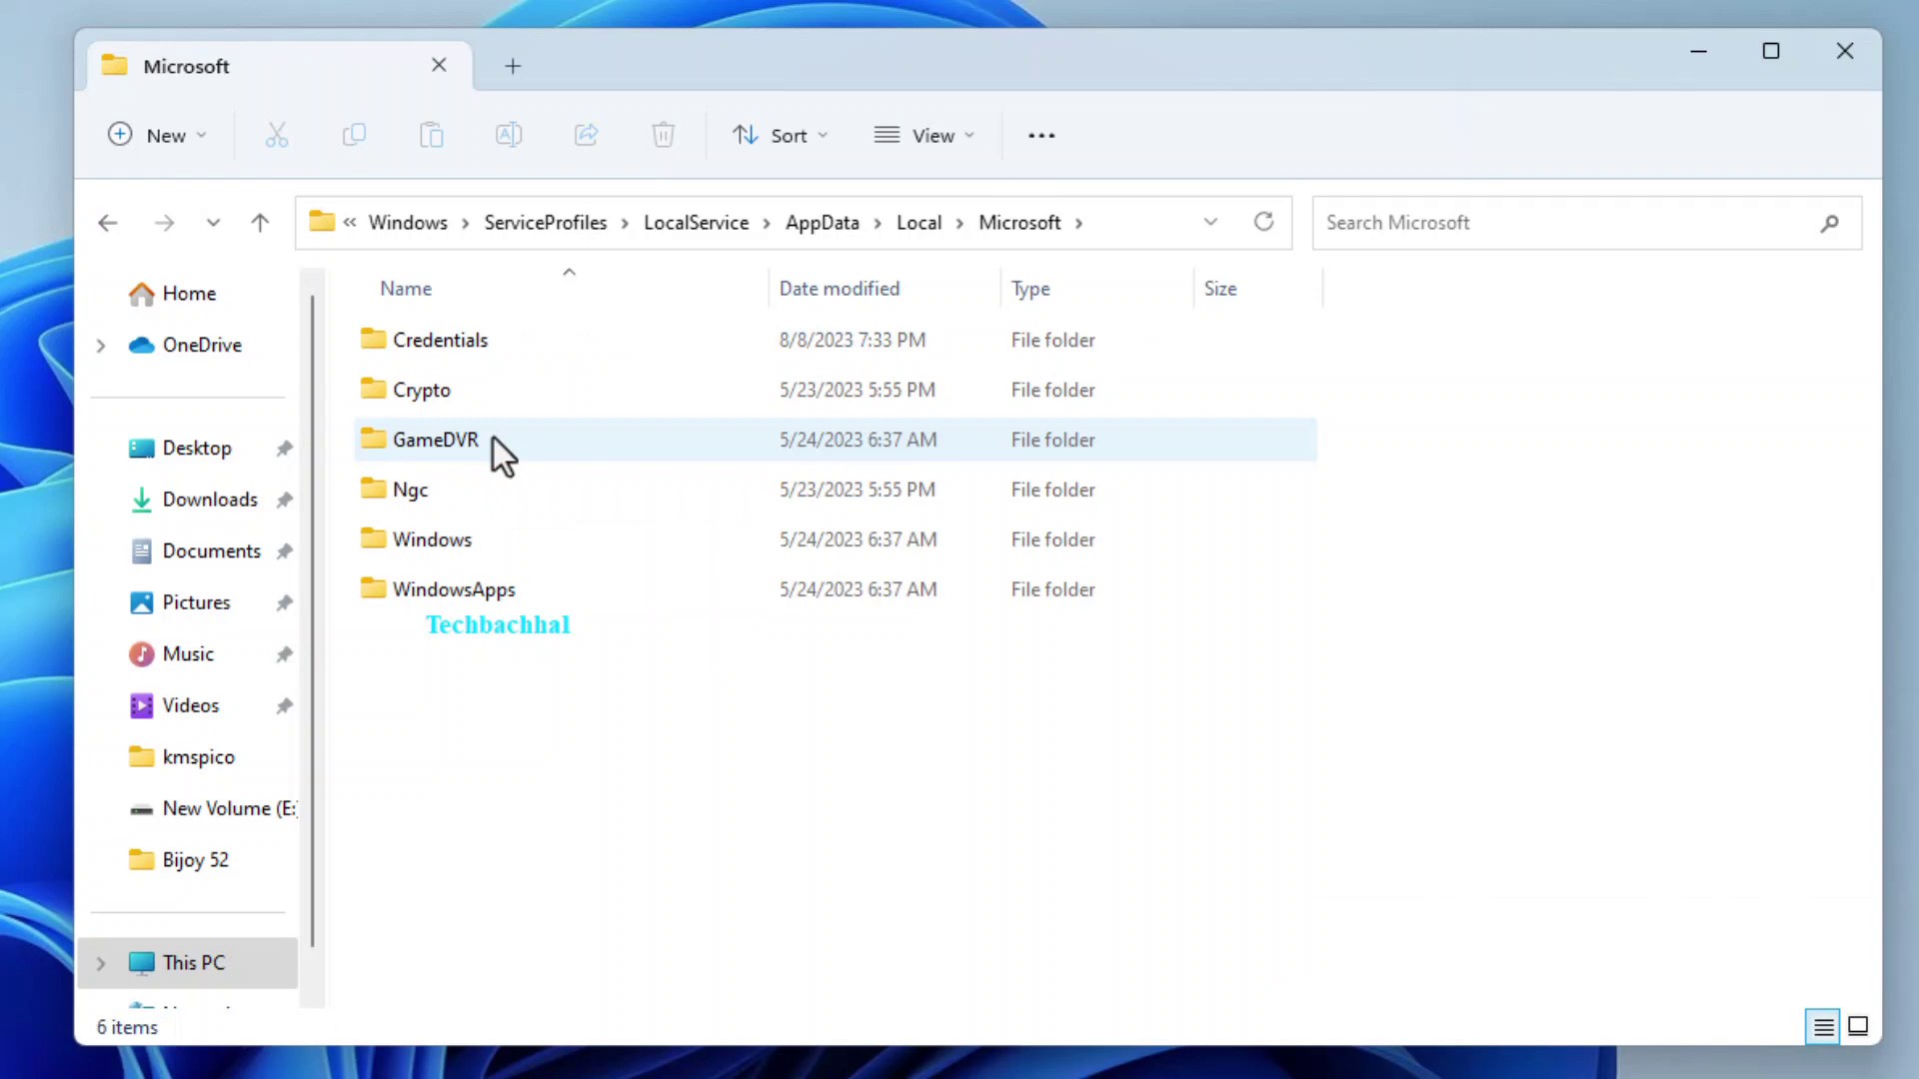
pyautogui.click(458, 491)
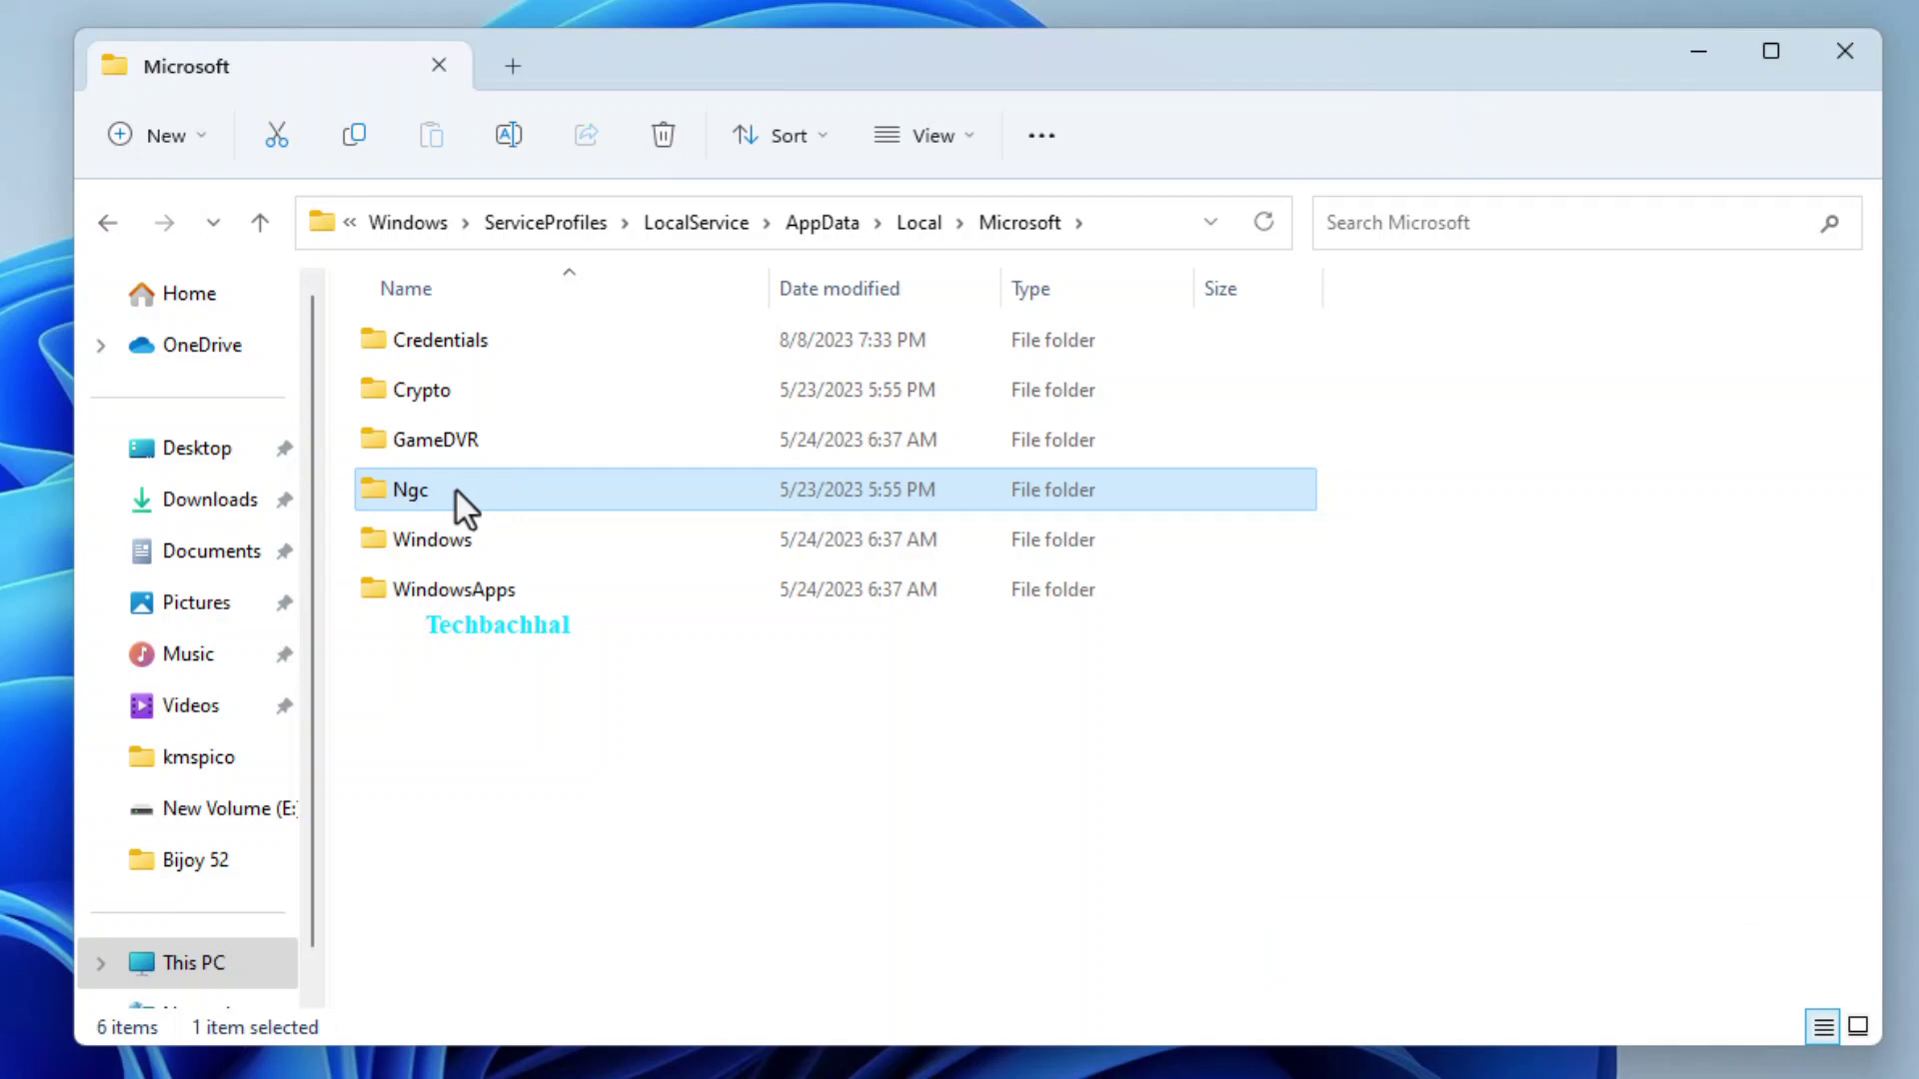
pyautogui.rightClick(456, 490)
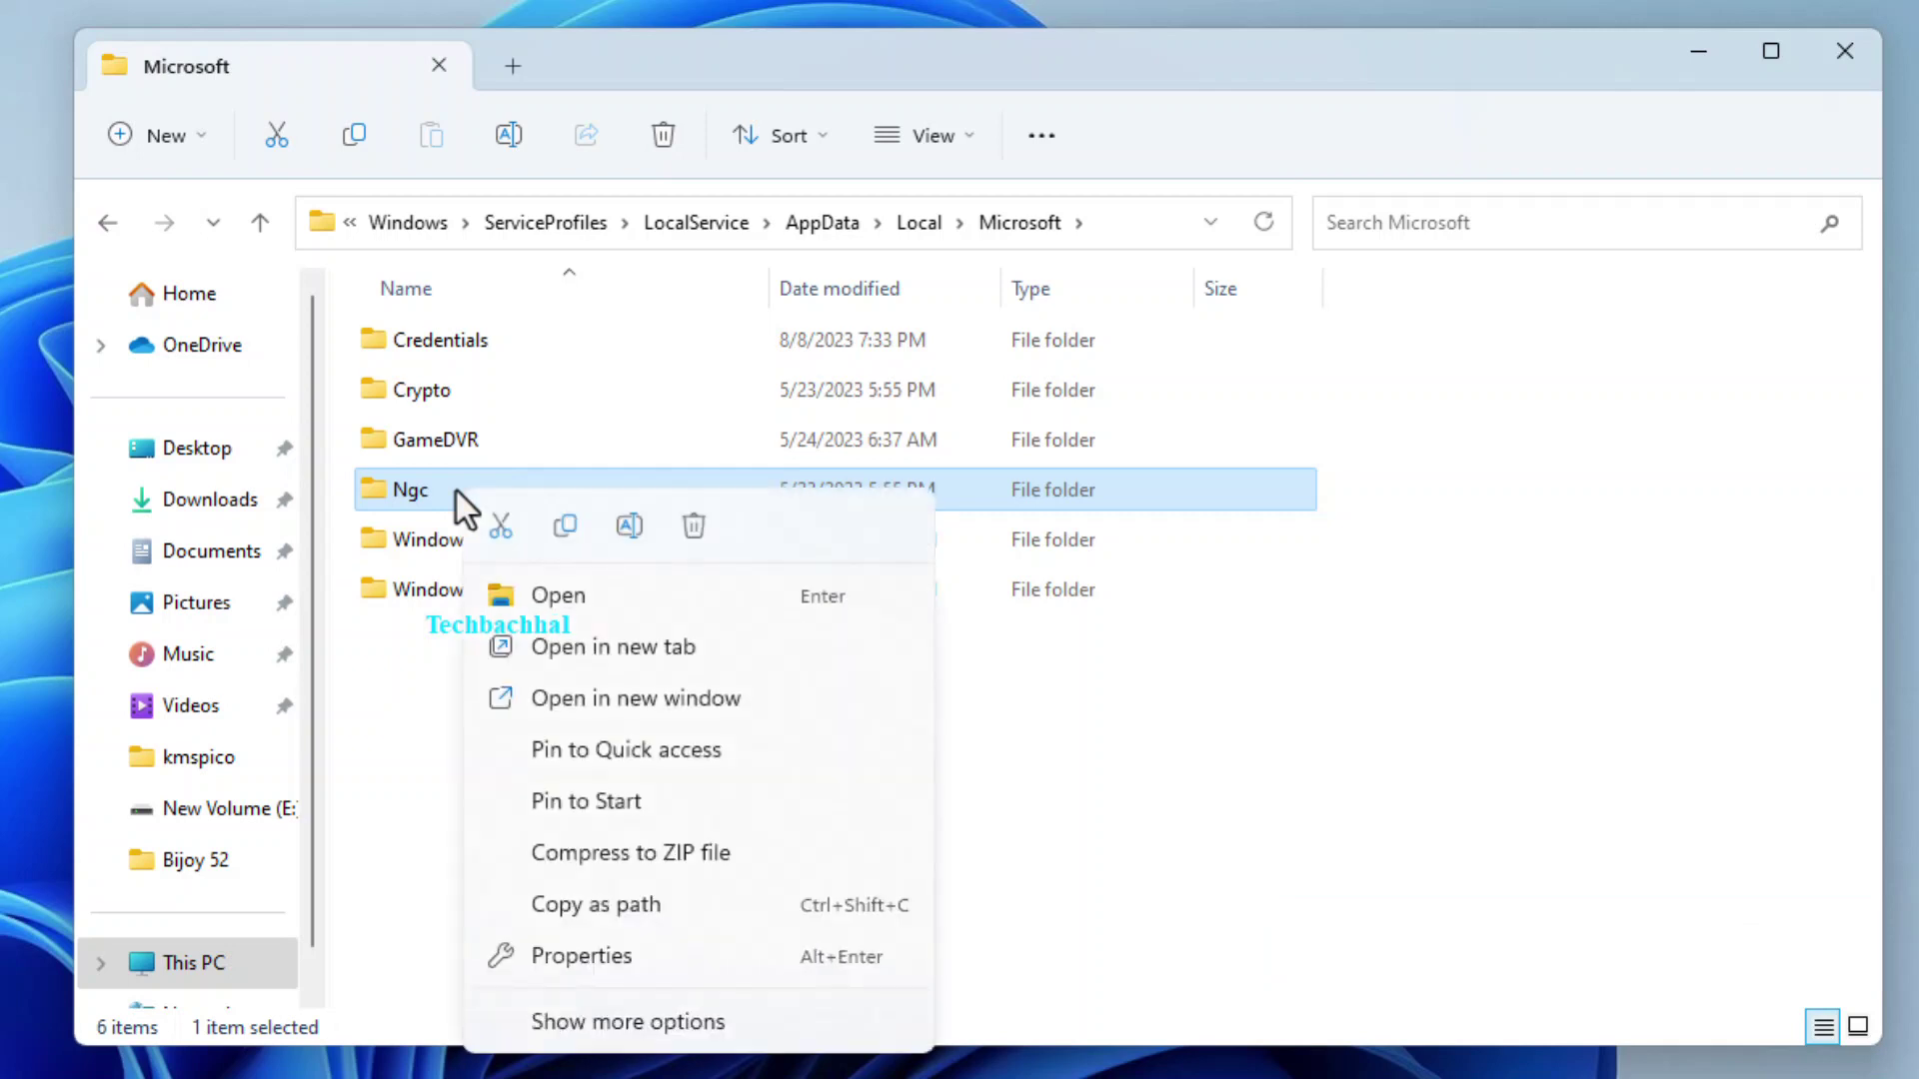
pyautogui.click(710, 531)
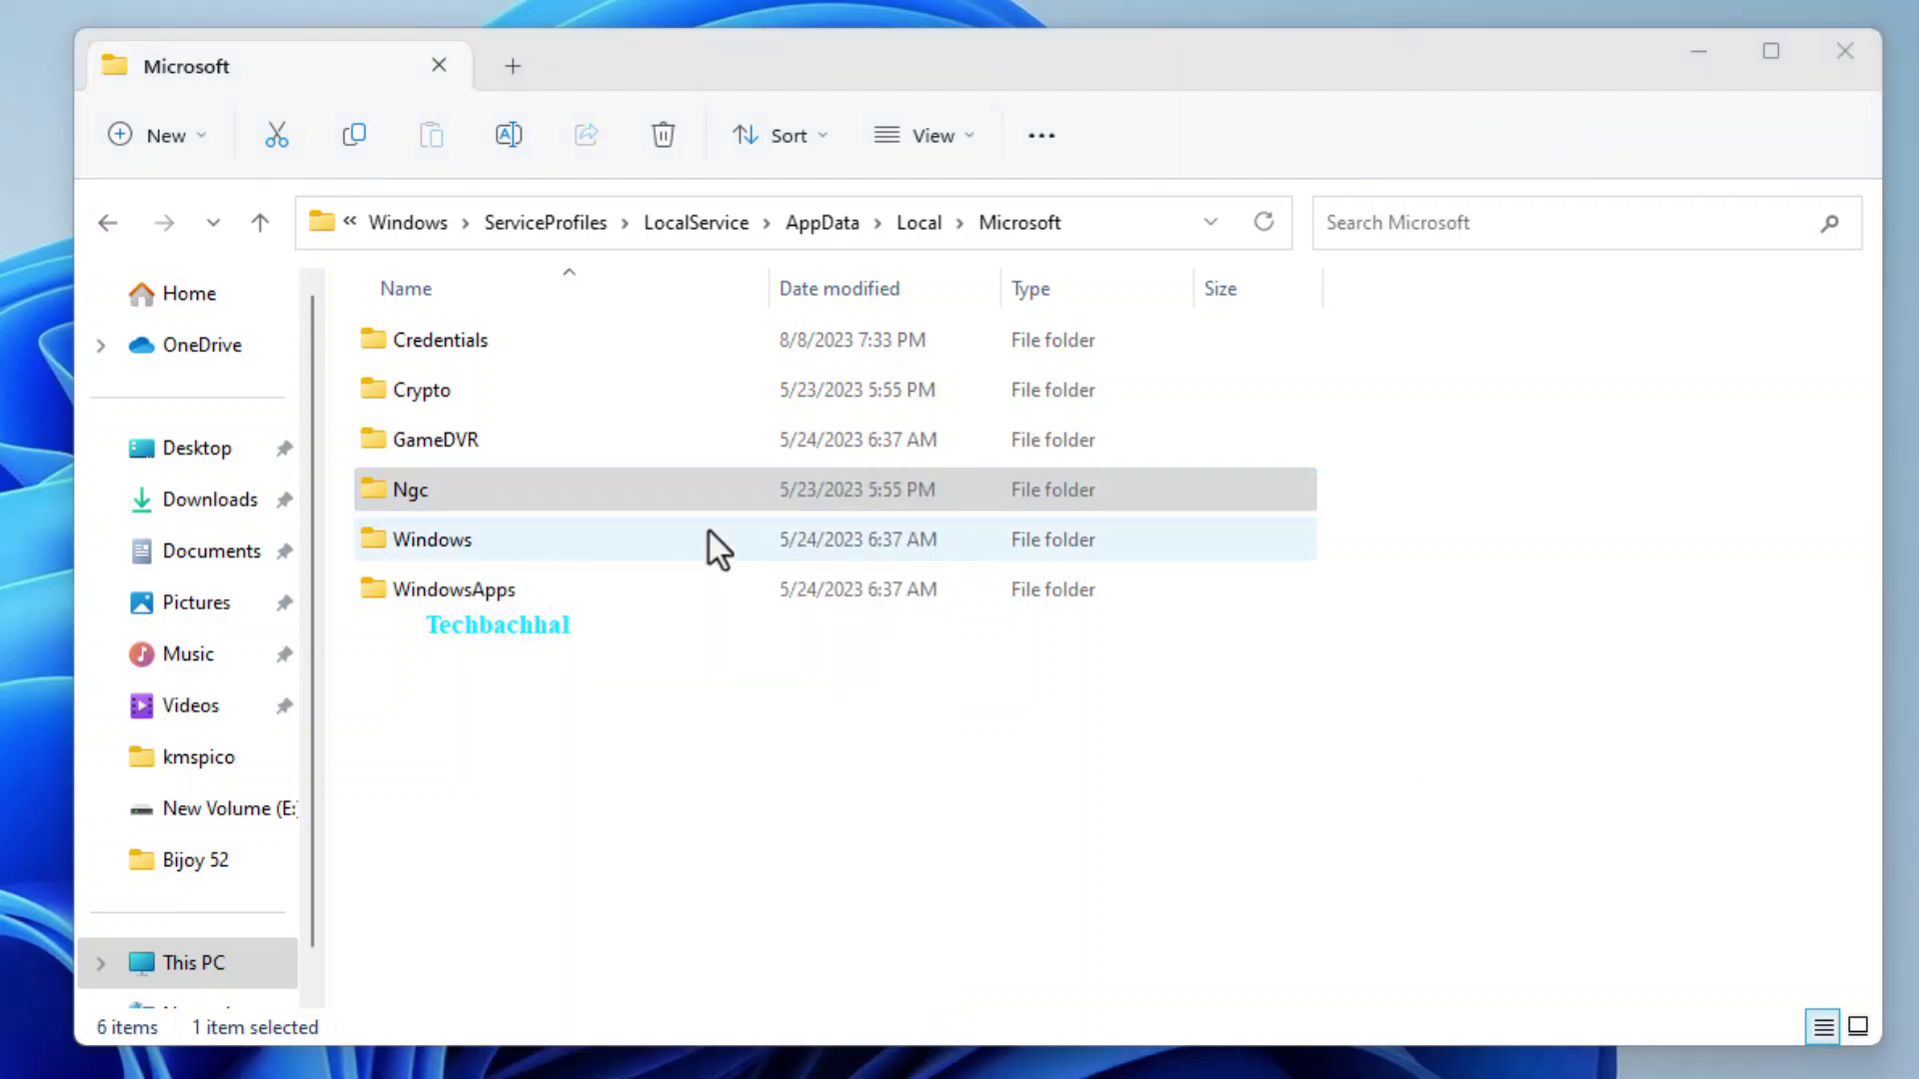
pyautogui.click(580, 490)
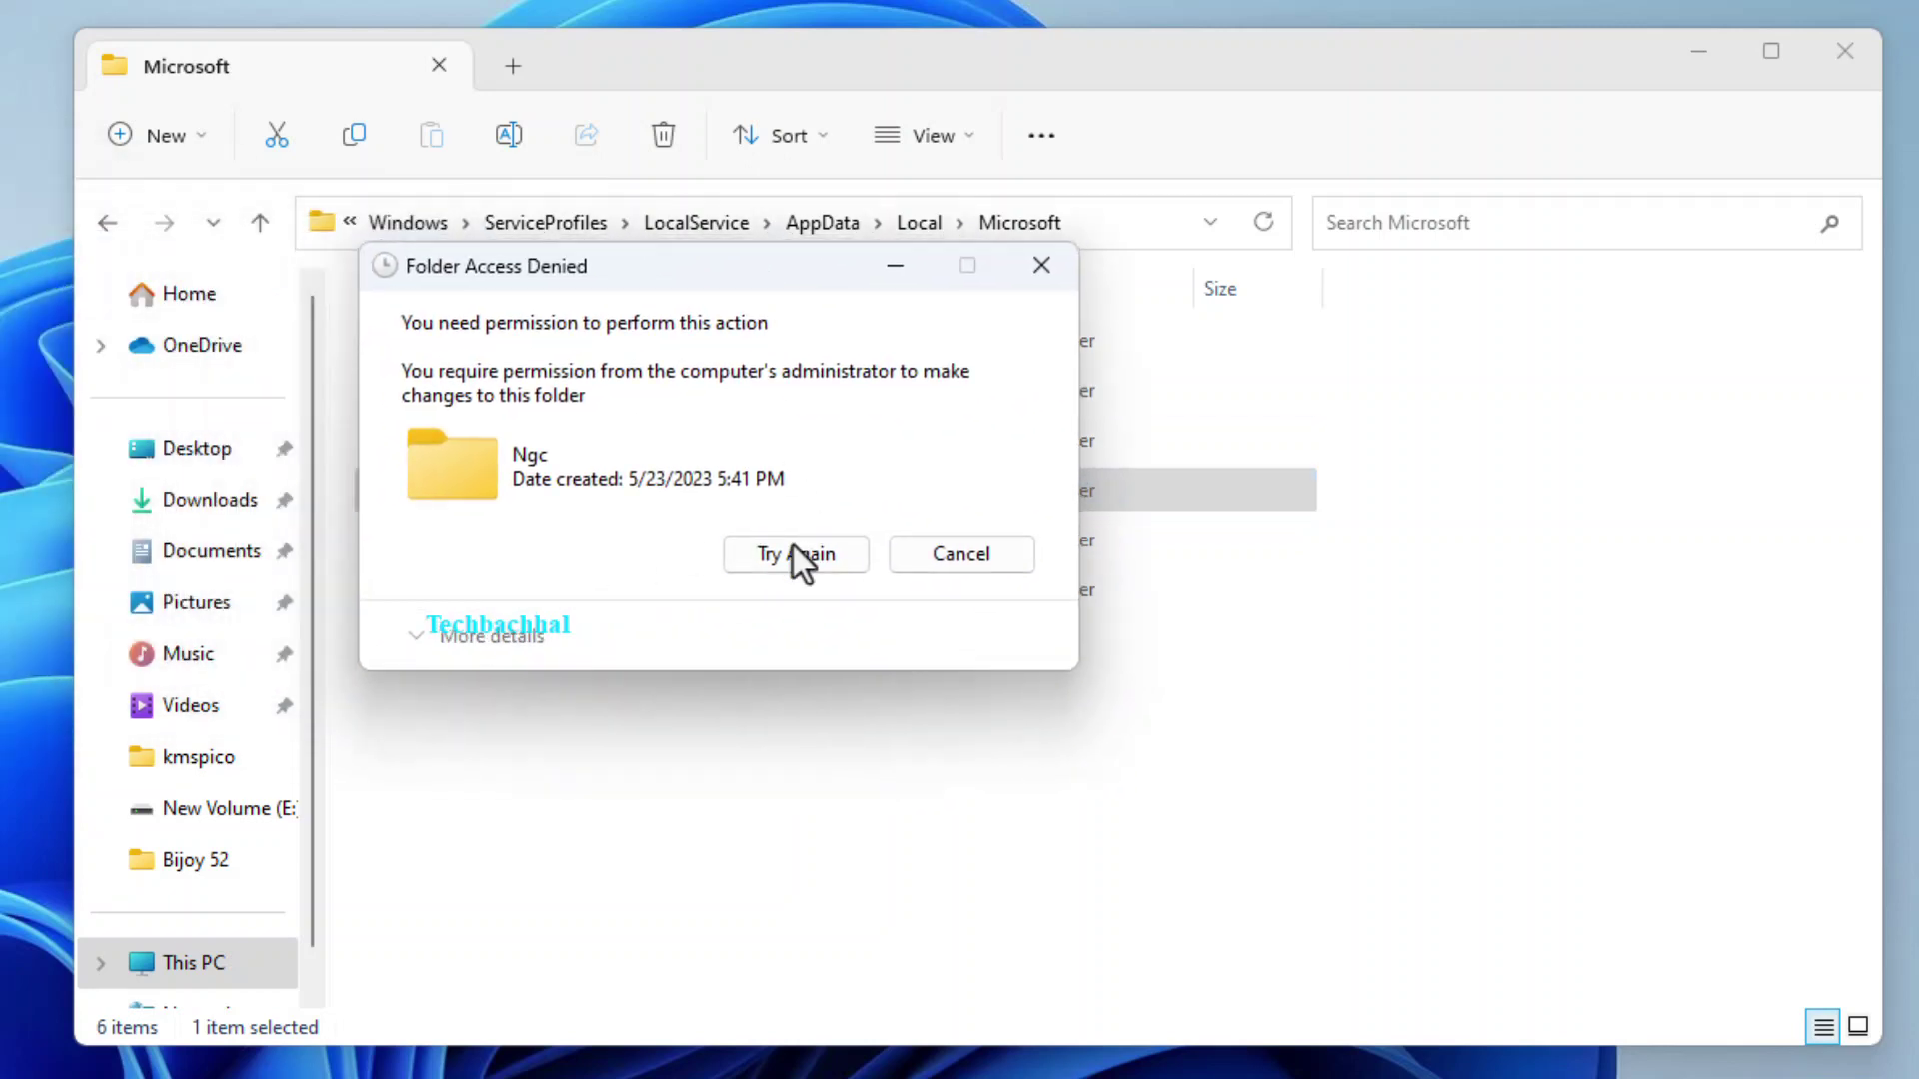
pyautogui.click(1029, 278)
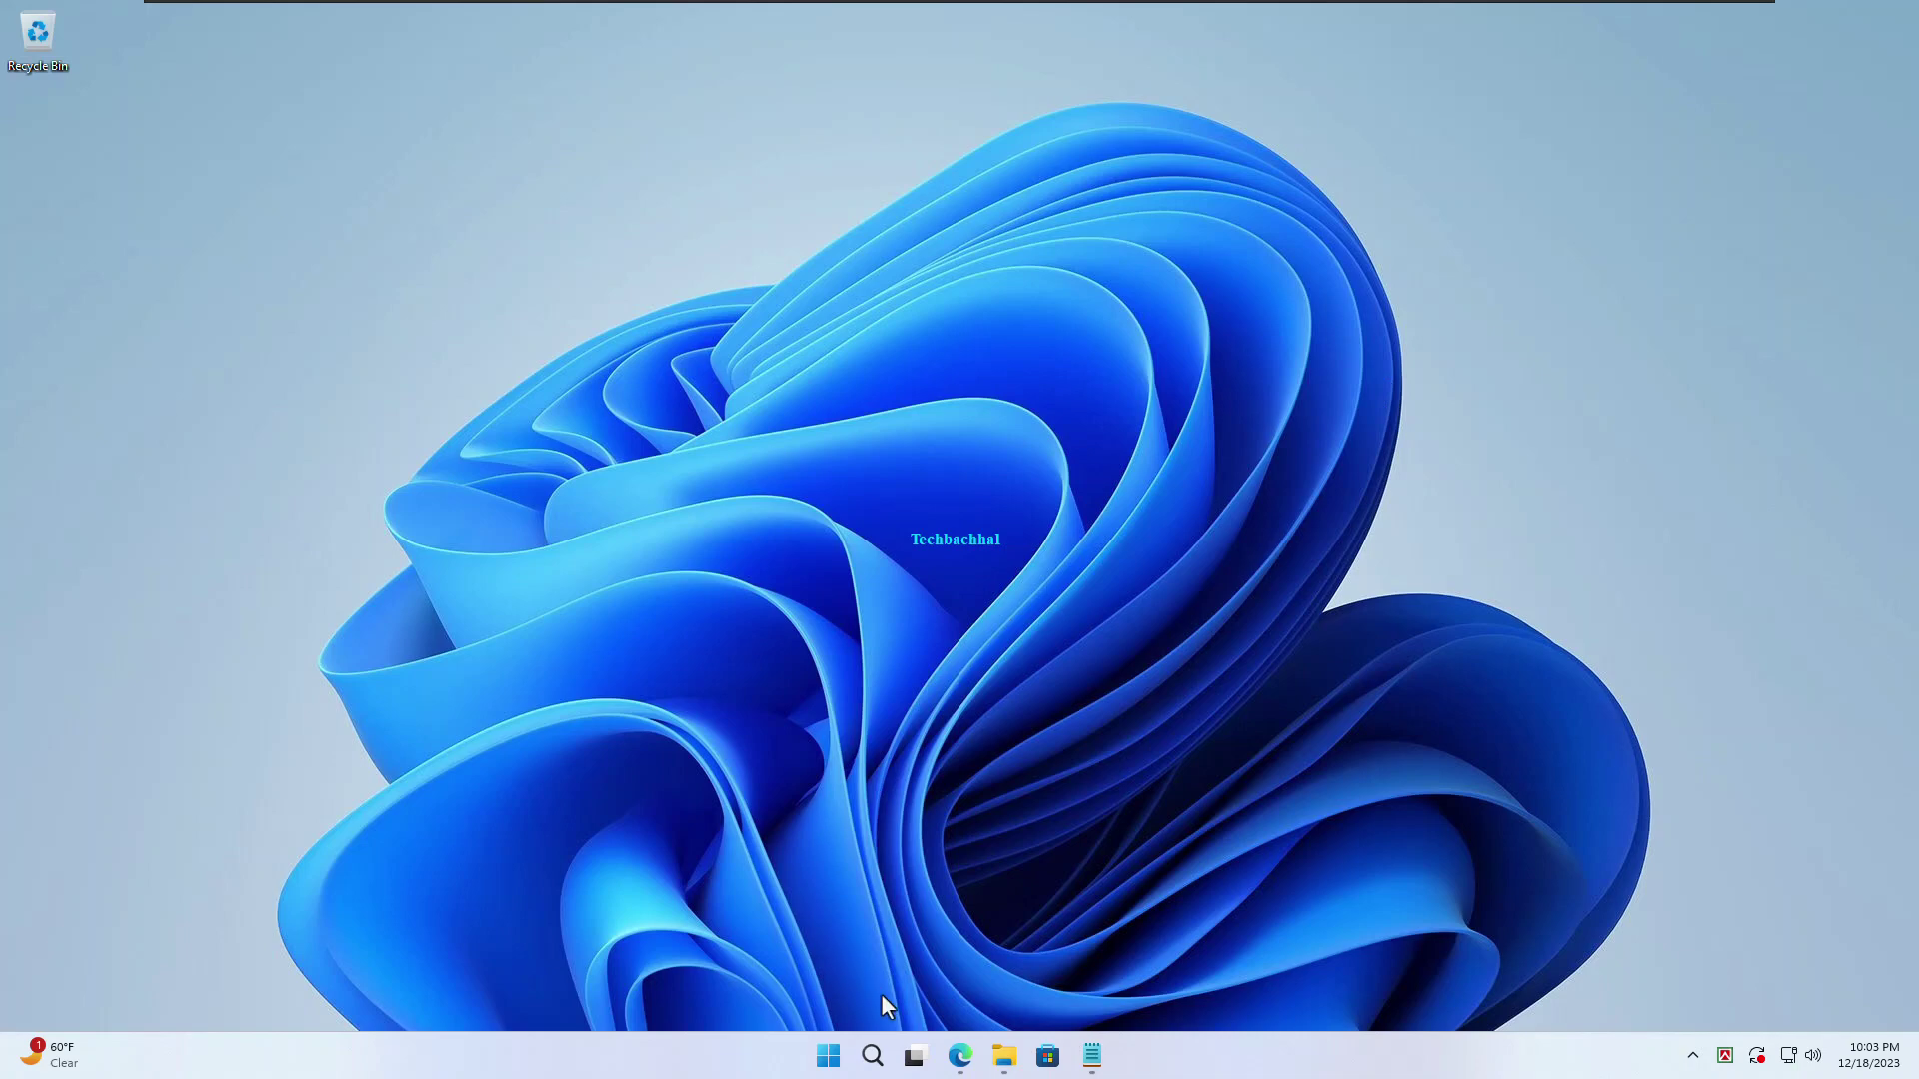
# - Search for 'cmd' and run Command Prompt as administrator
pyautogui.click(871, 1056)
pyautogui.write('cmd')
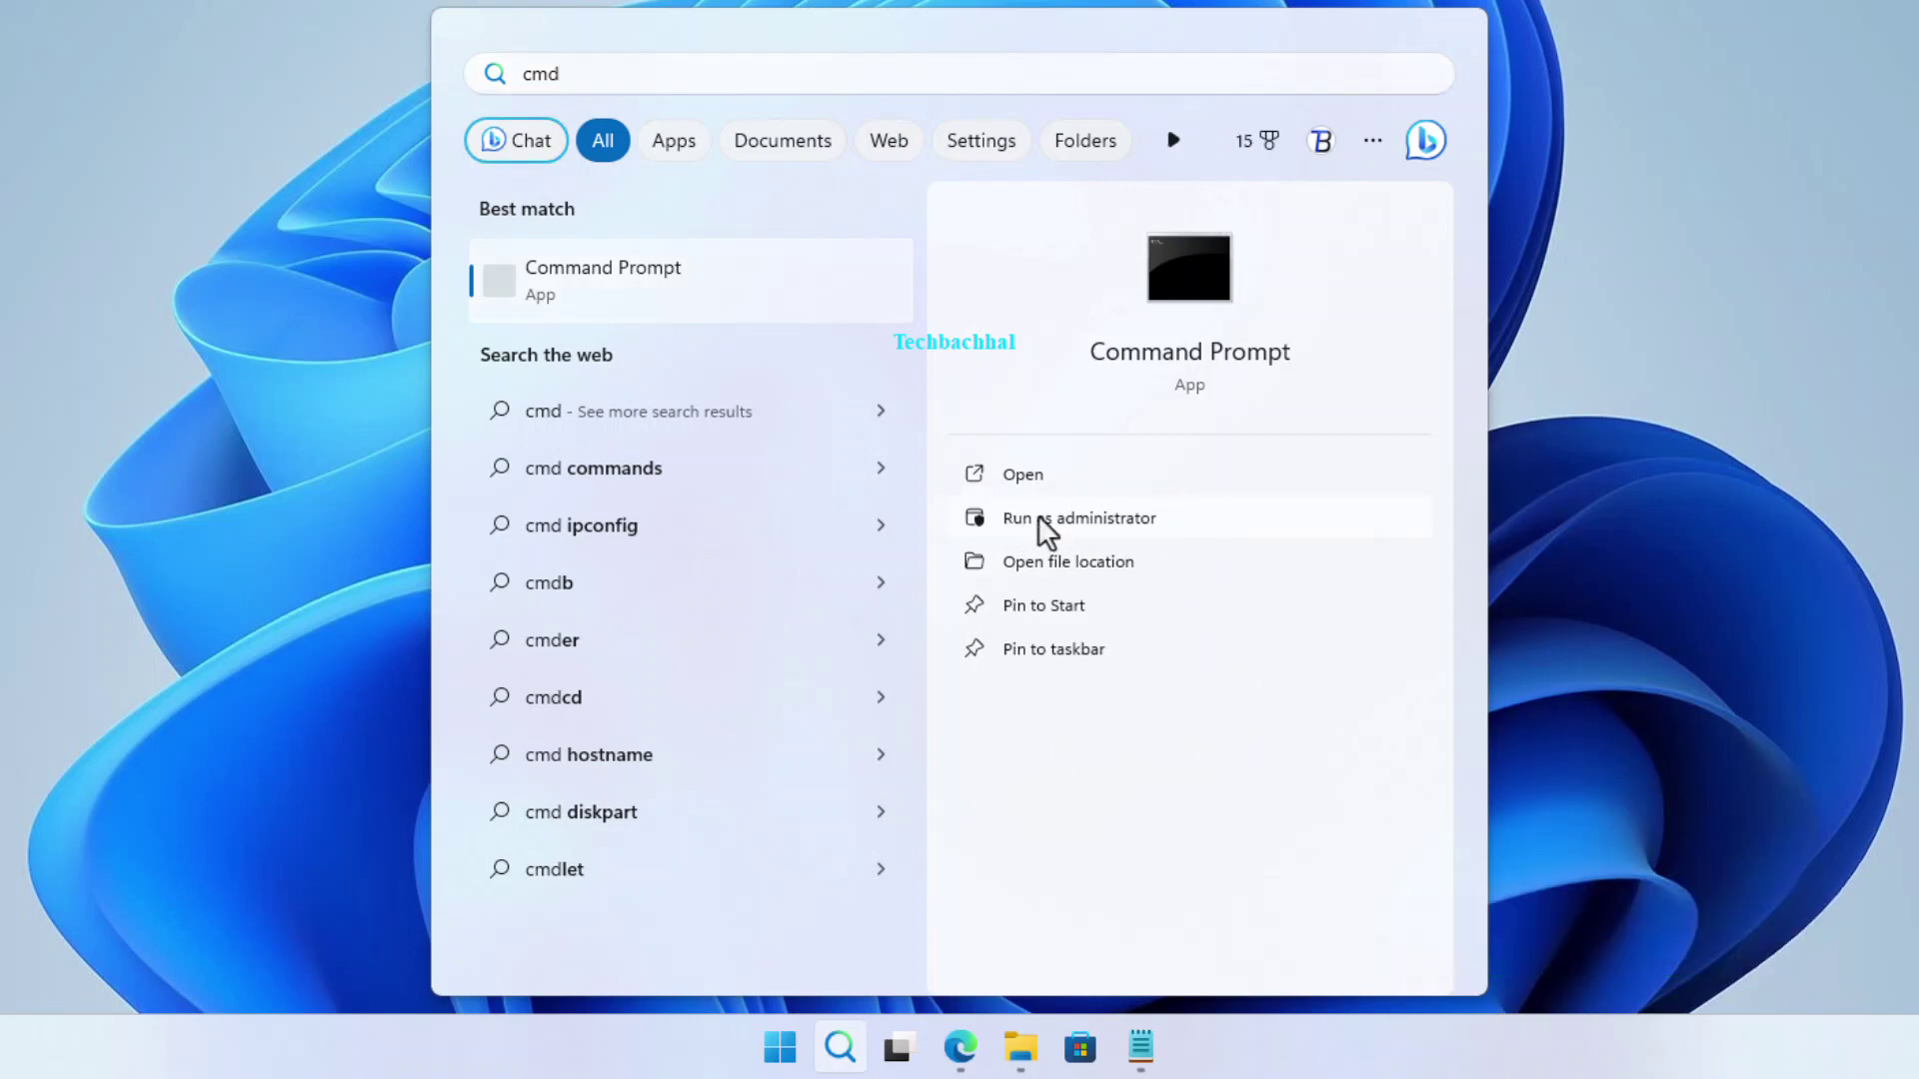
pyautogui.click(1039, 518)
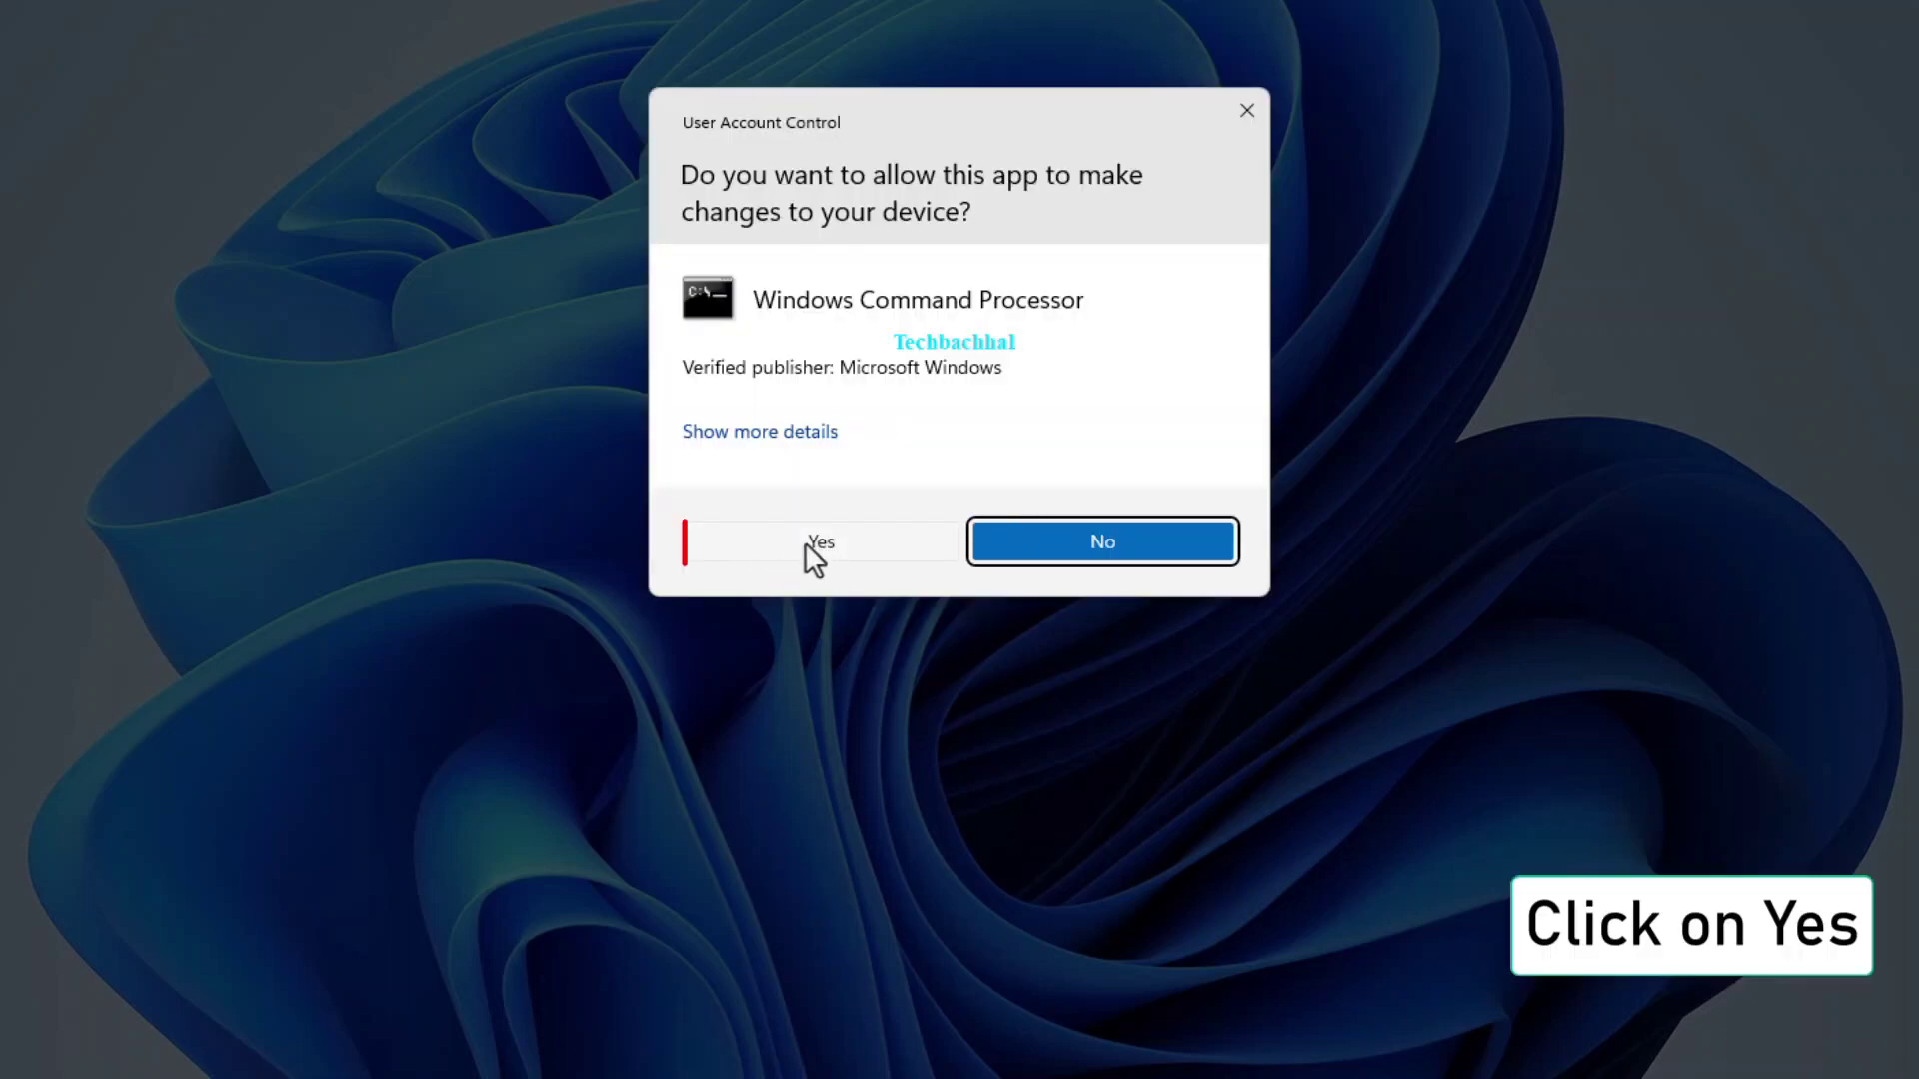
# - Approve the User Account Control prompt for Windows Command Processor
pyautogui.click(821, 548)
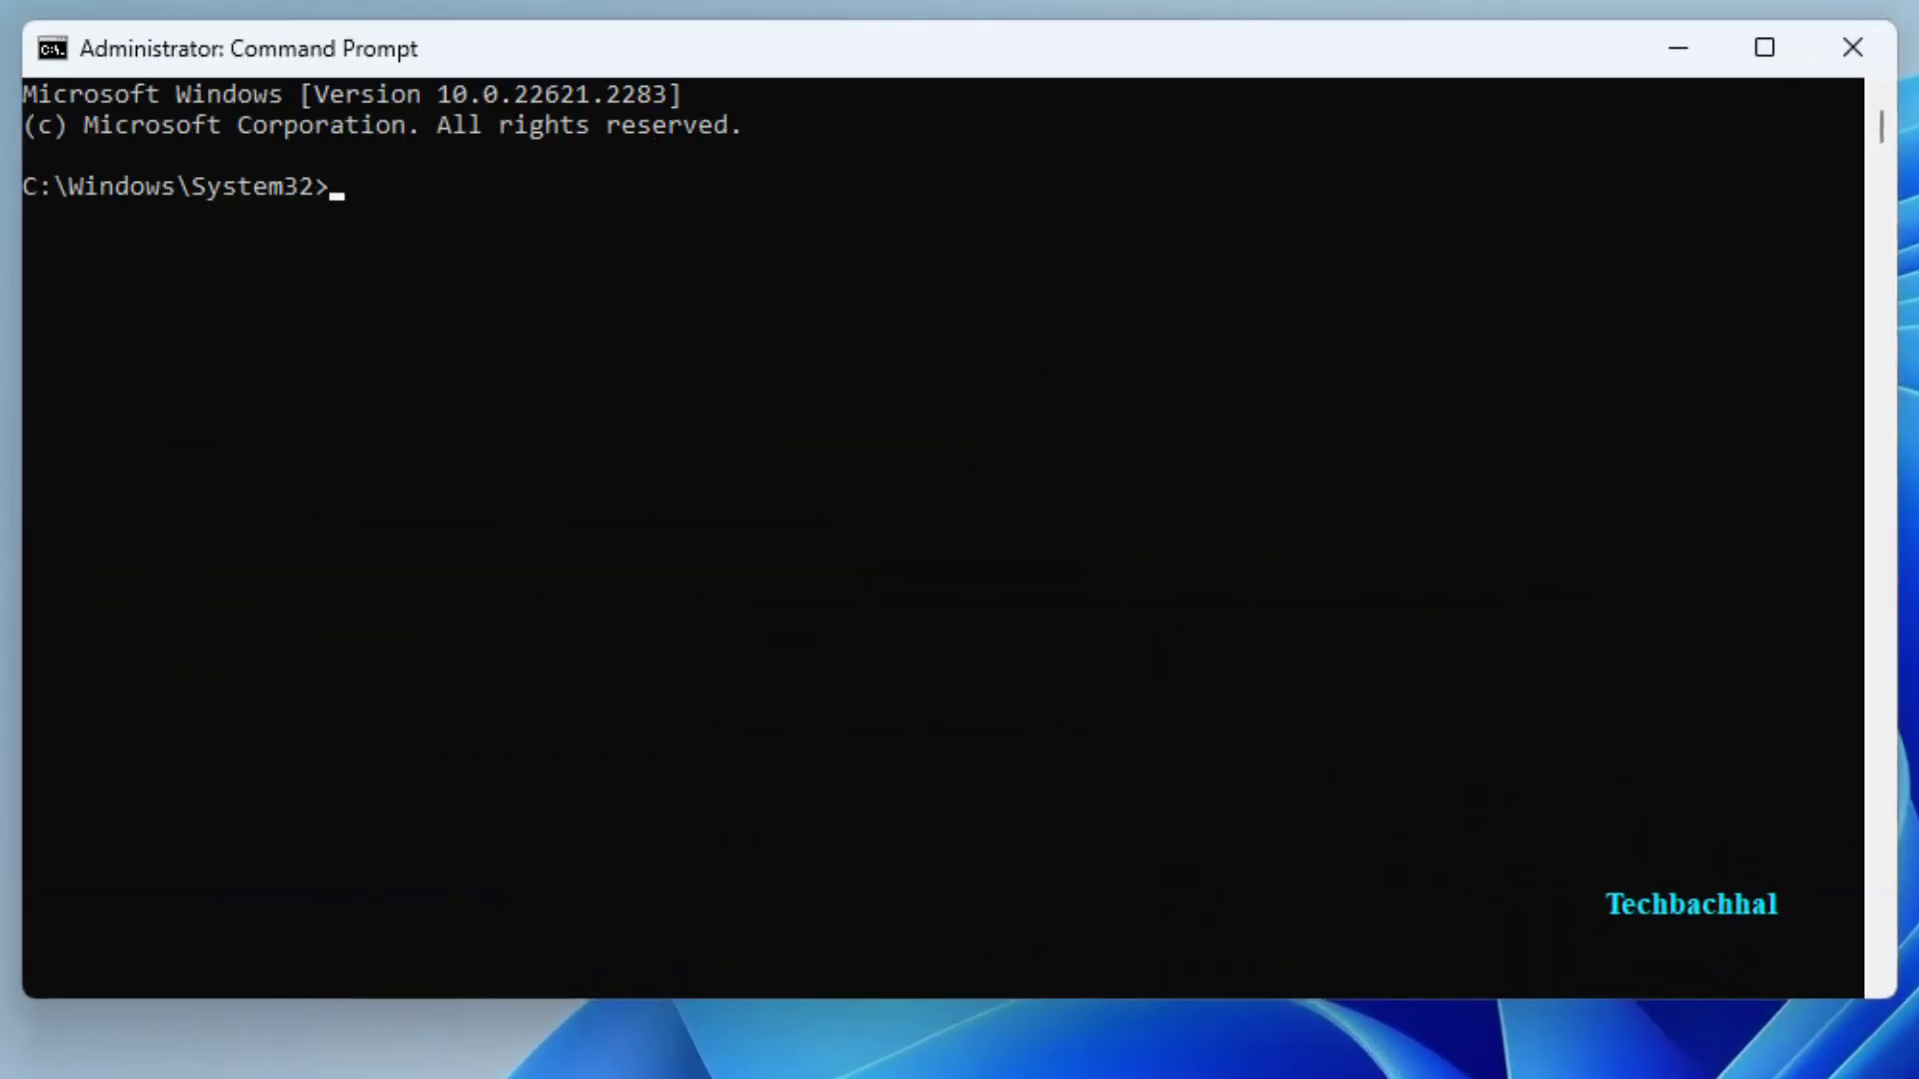
# - Run the saved cd /d command to switch the console to LocalService\AppData\Local\Microsoft
pyautogui.hotkey('alt', 'Tab')
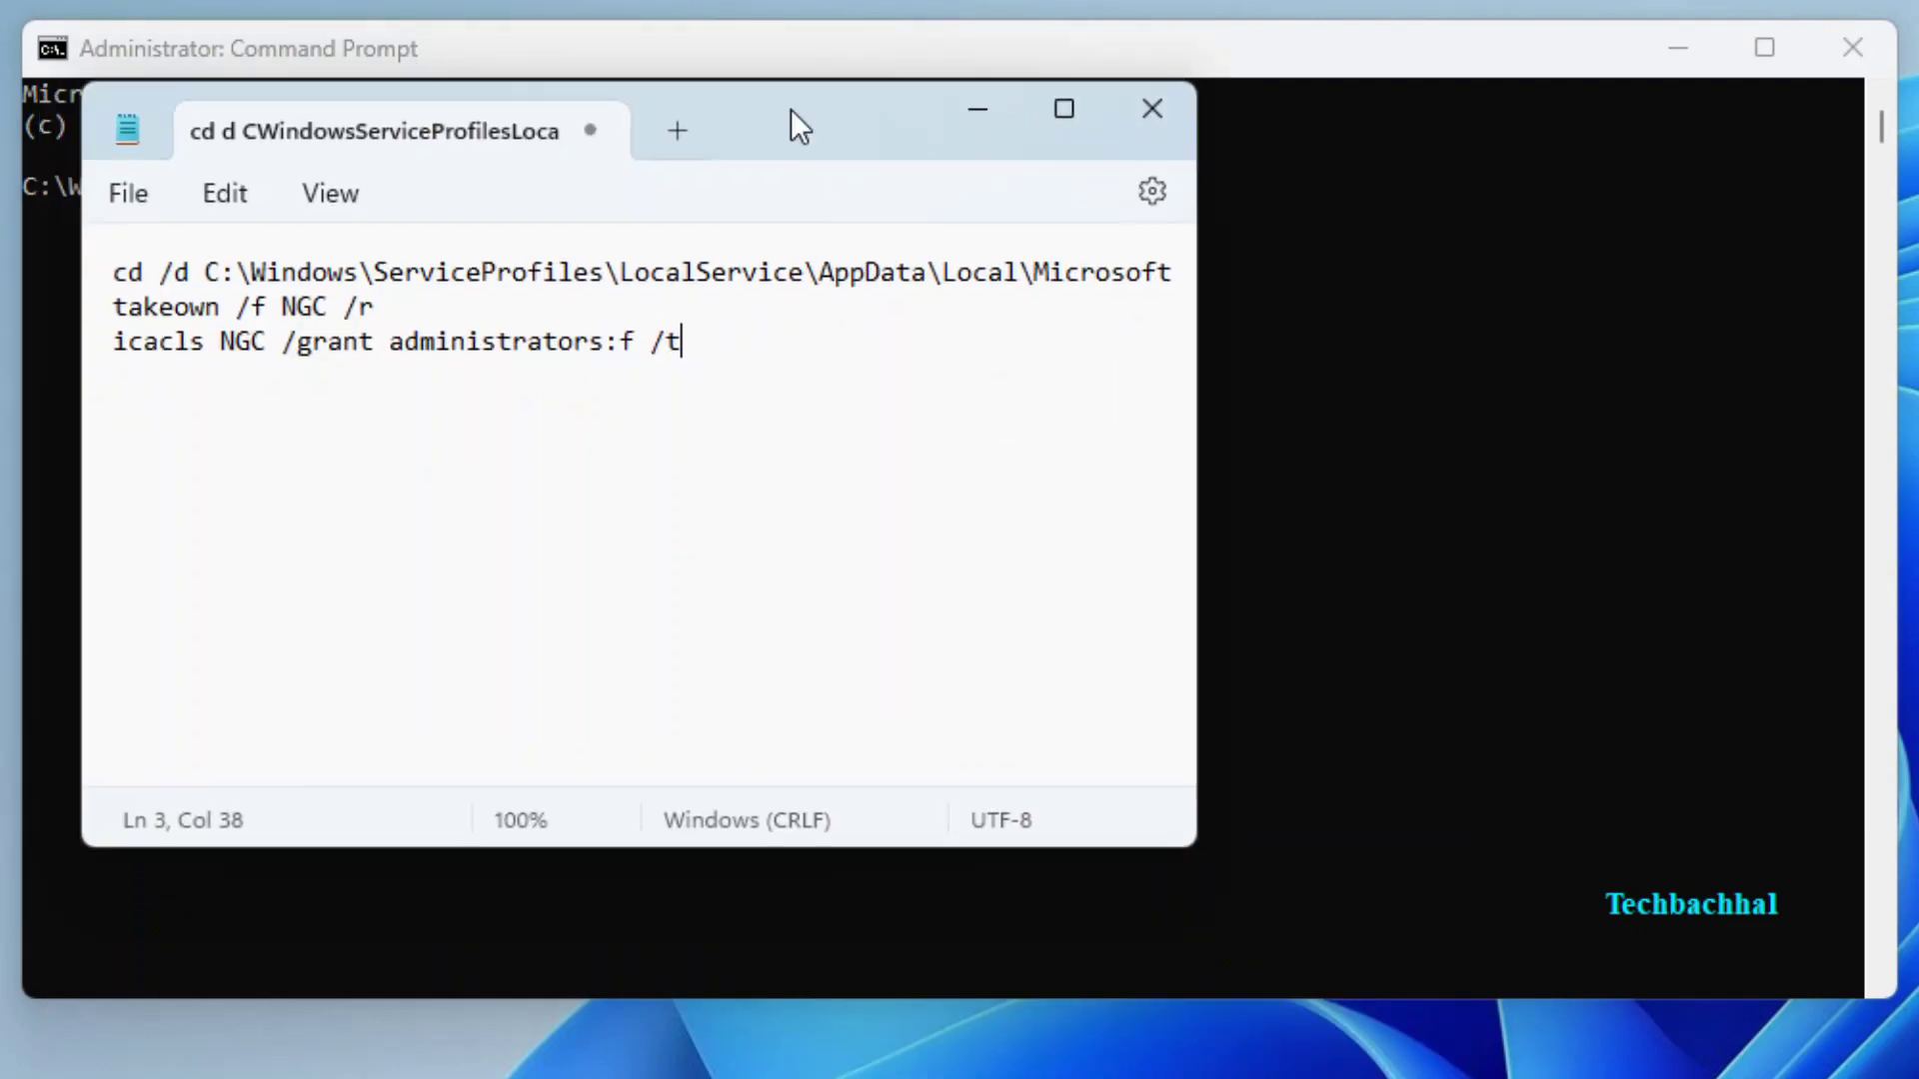
pyautogui.moveTo(790, 112); pyautogui.dragTo(1359, 270)
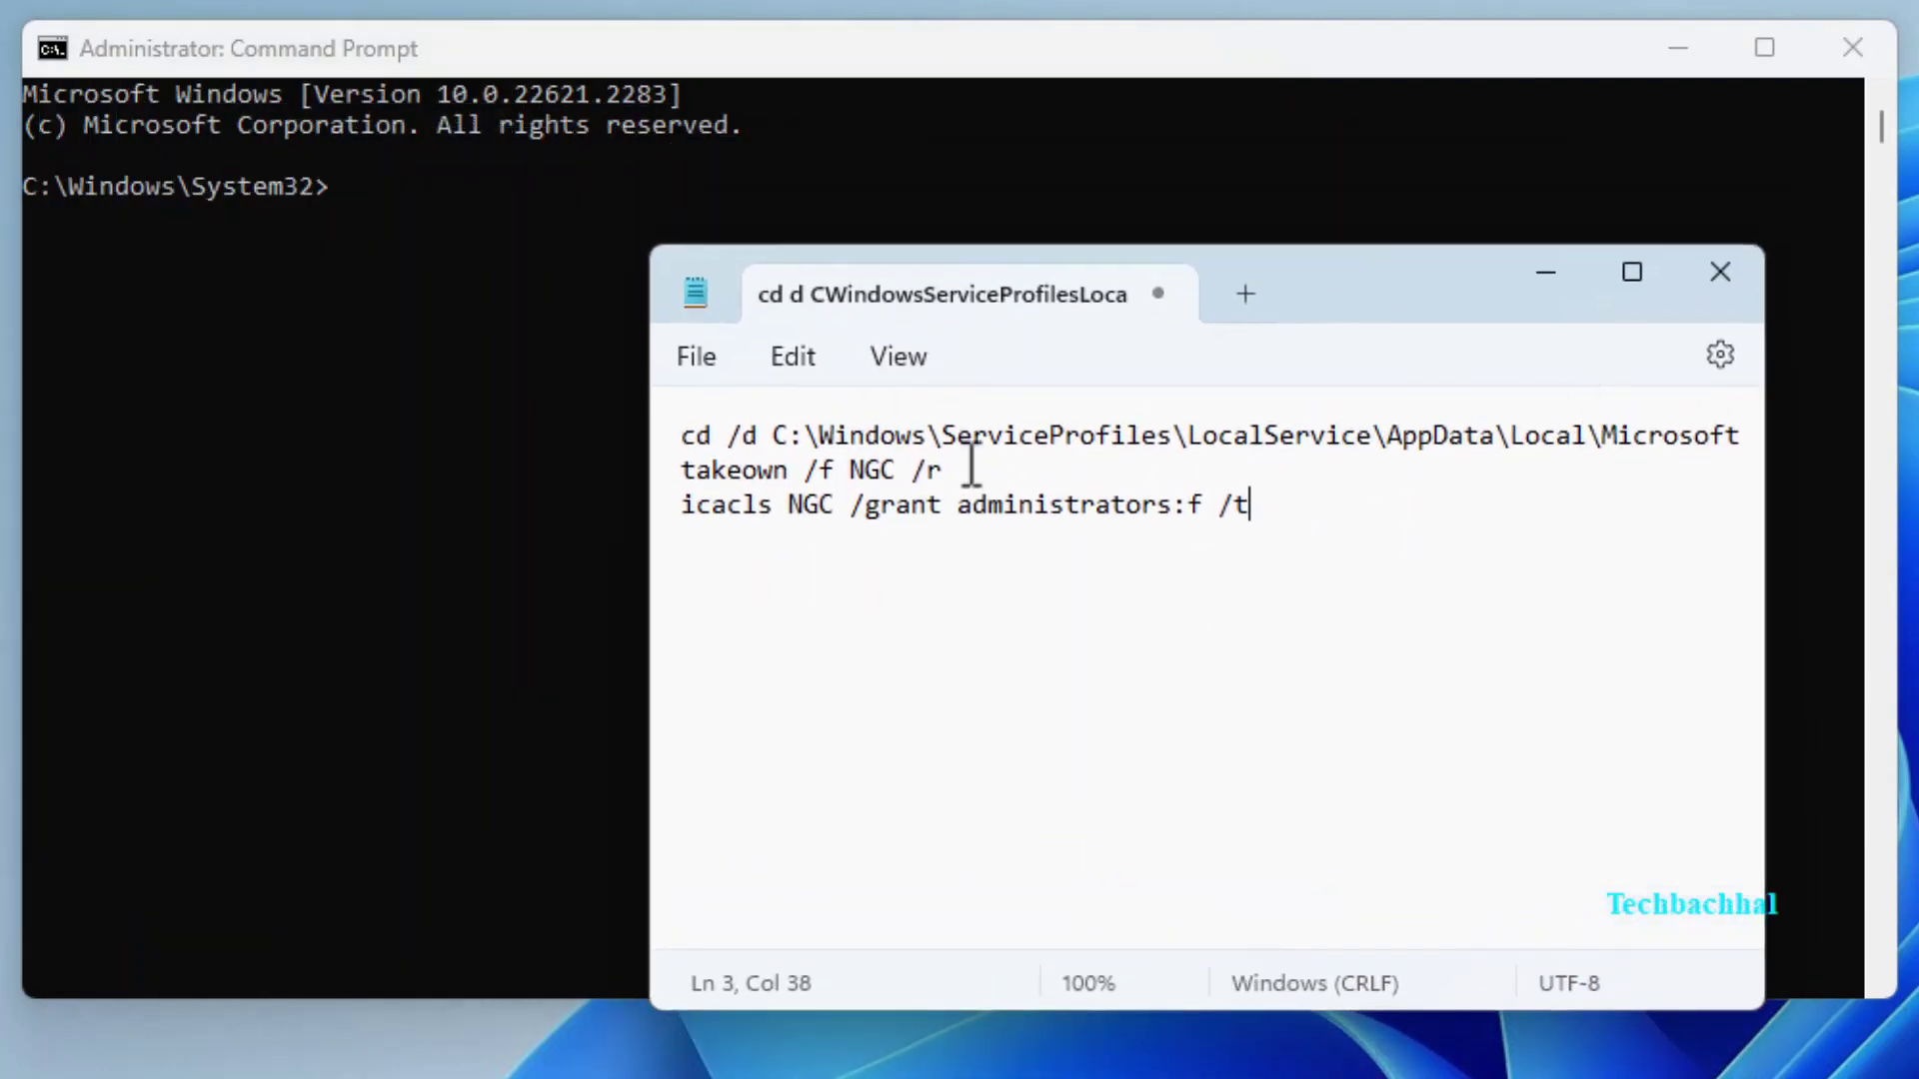
pyautogui.moveTo(682, 436); pyautogui.dragTo(1753, 439)
pyautogui.hotkey('ctrl', 'c')
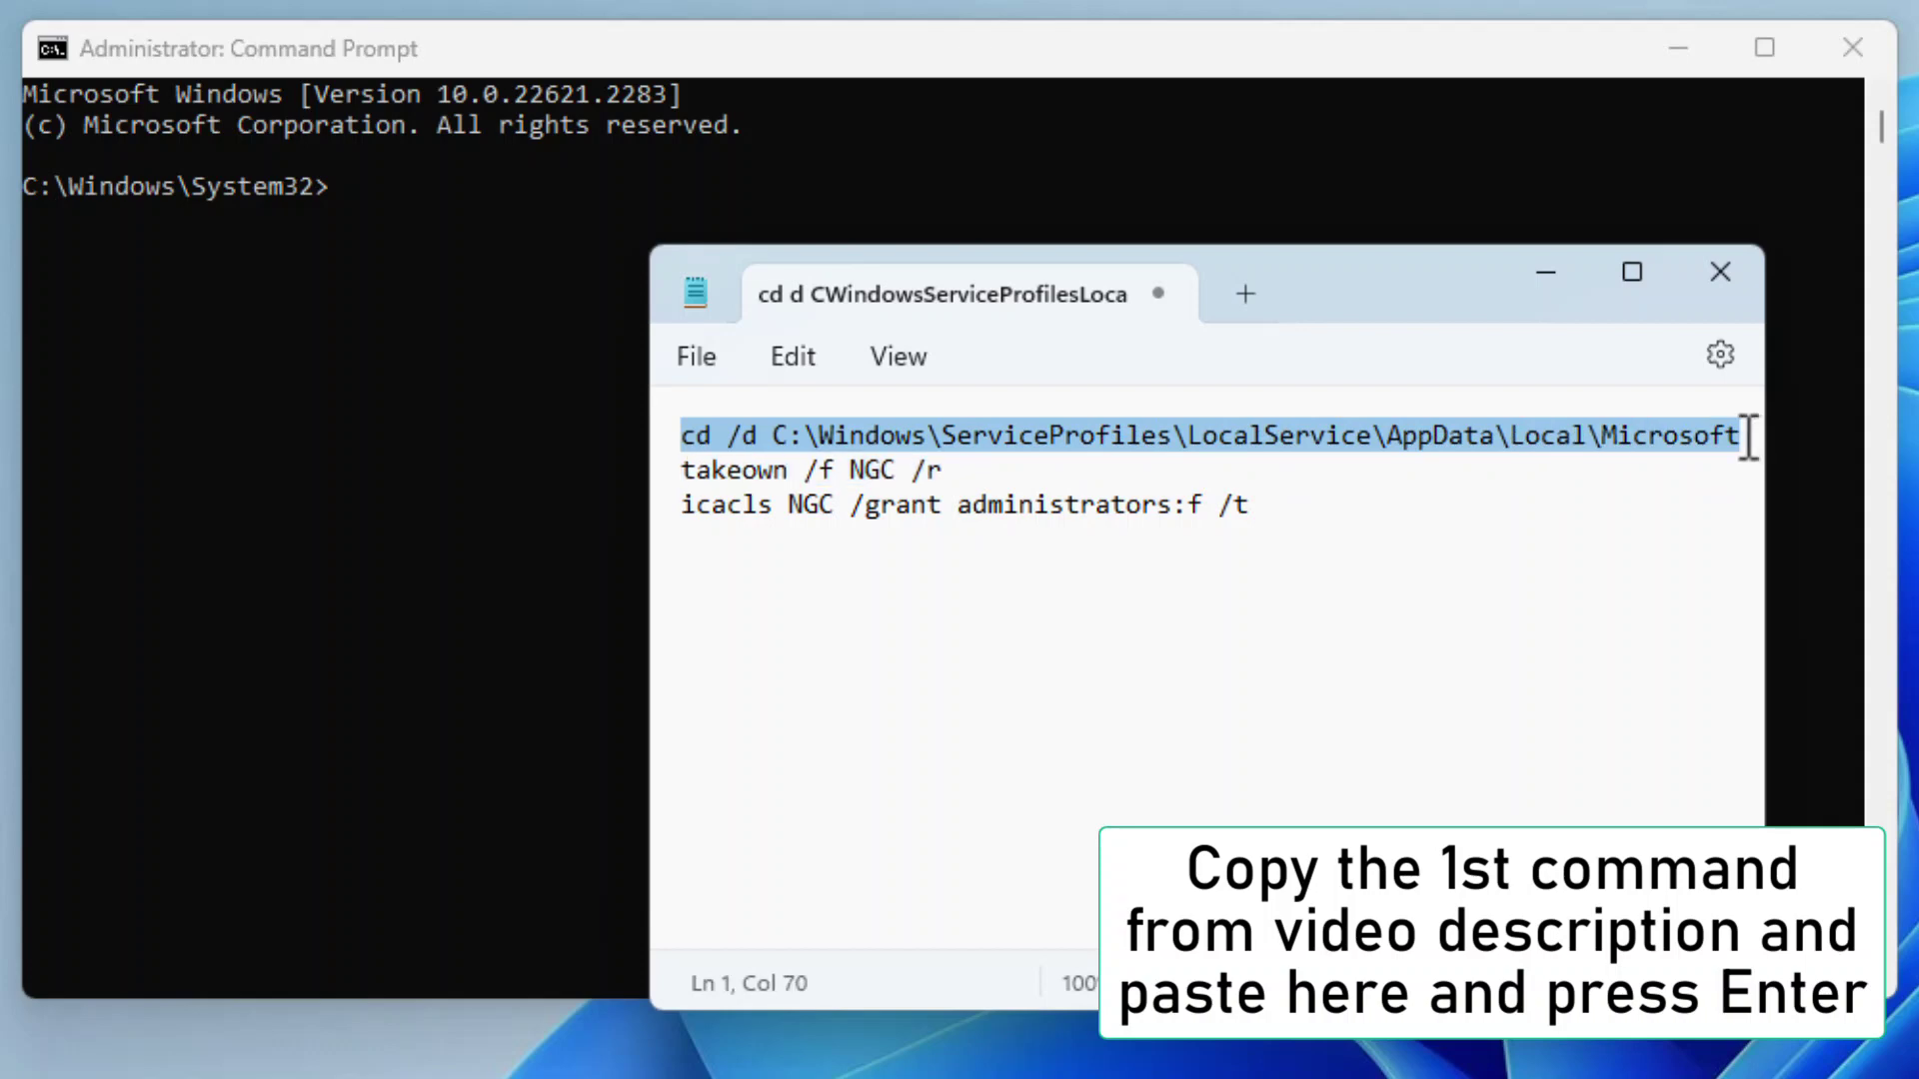
pyautogui.click(1548, 276)
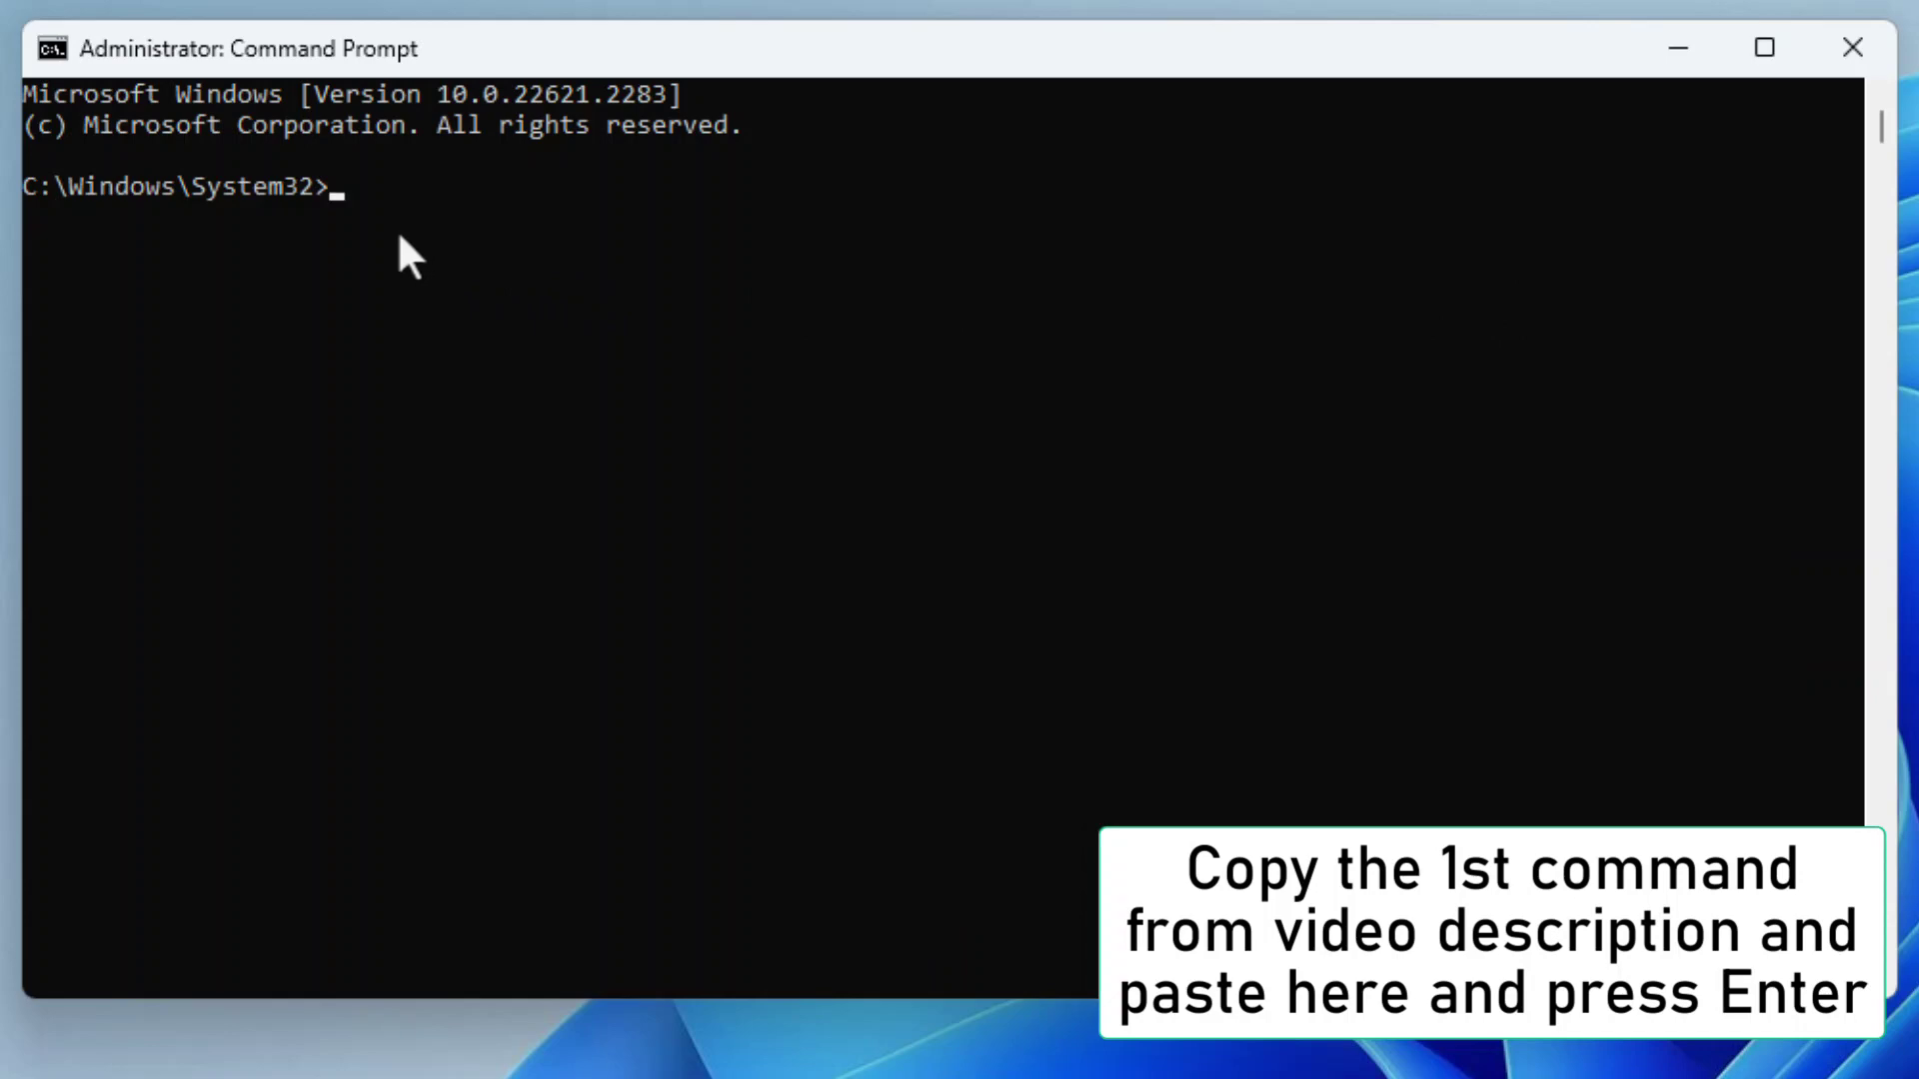
pyautogui.hotkey('ctrl', 'v')
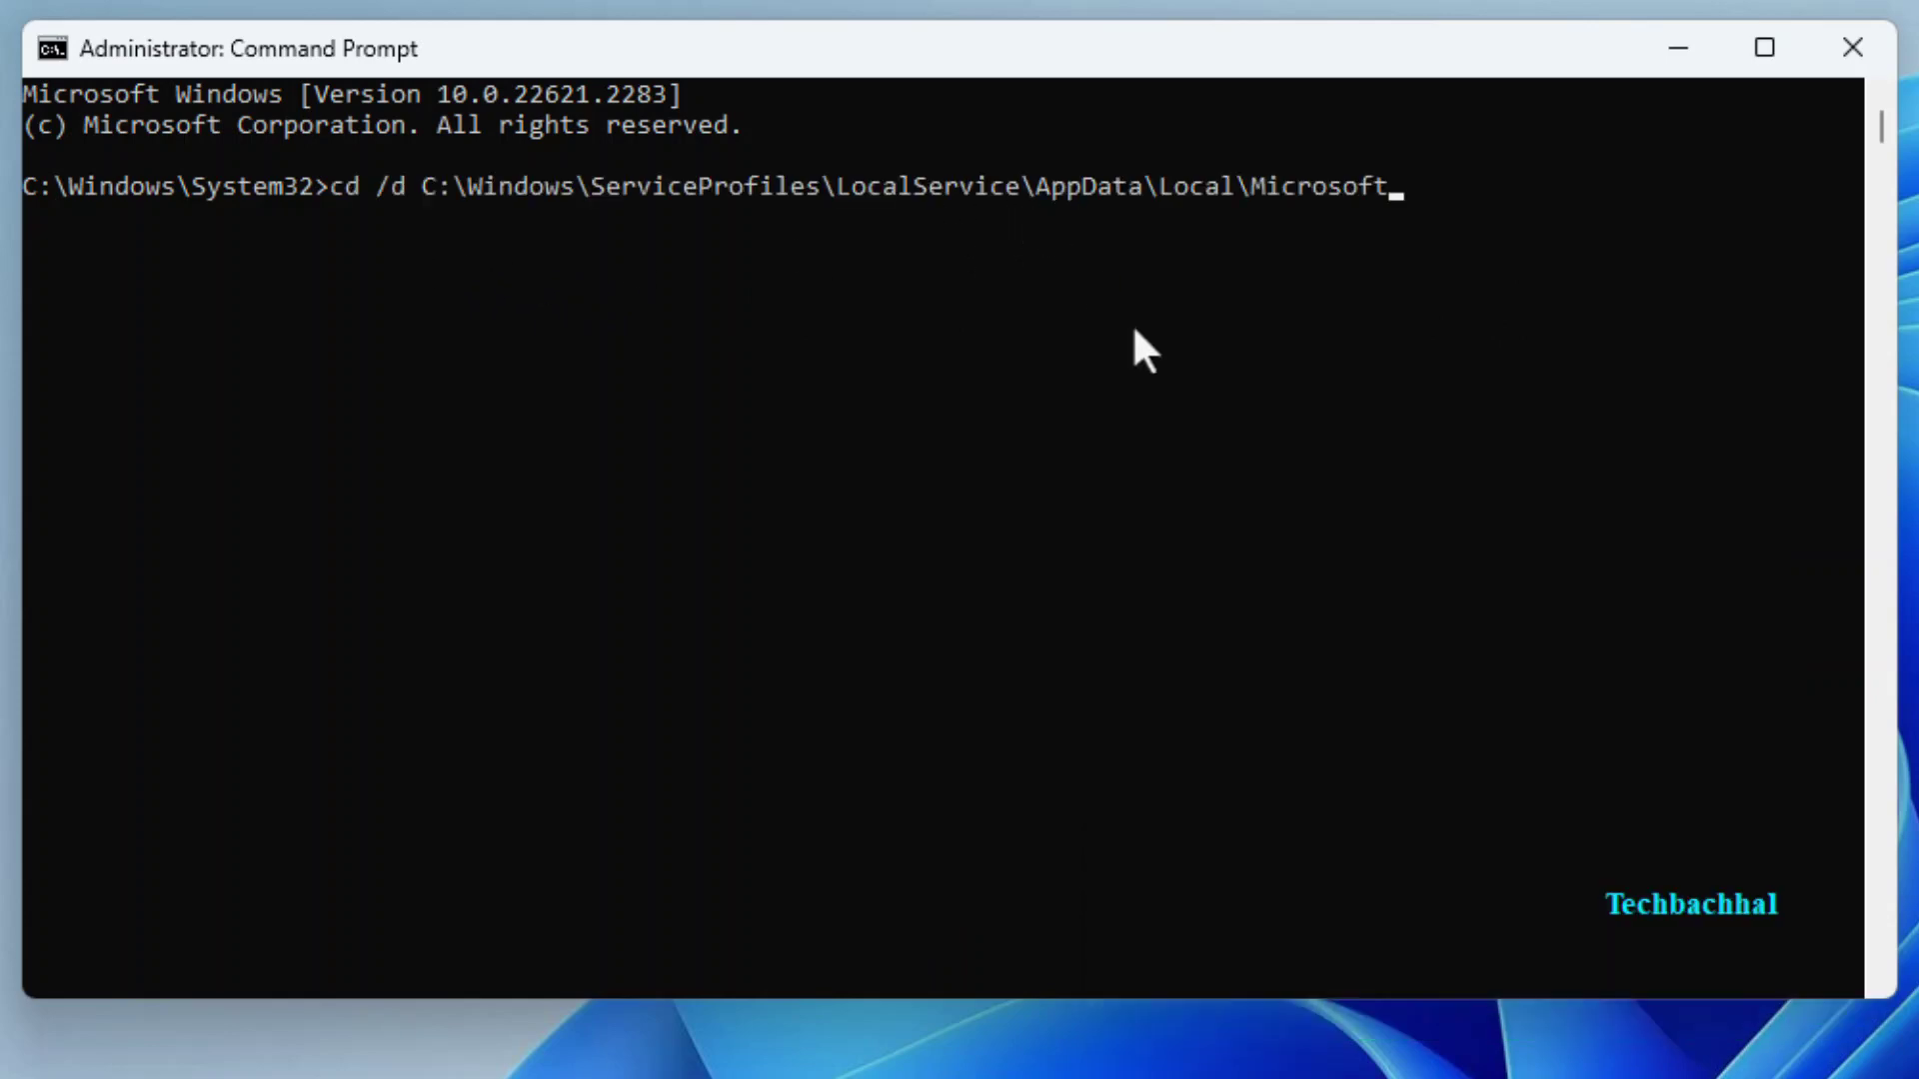
pyautogui.press('Return')
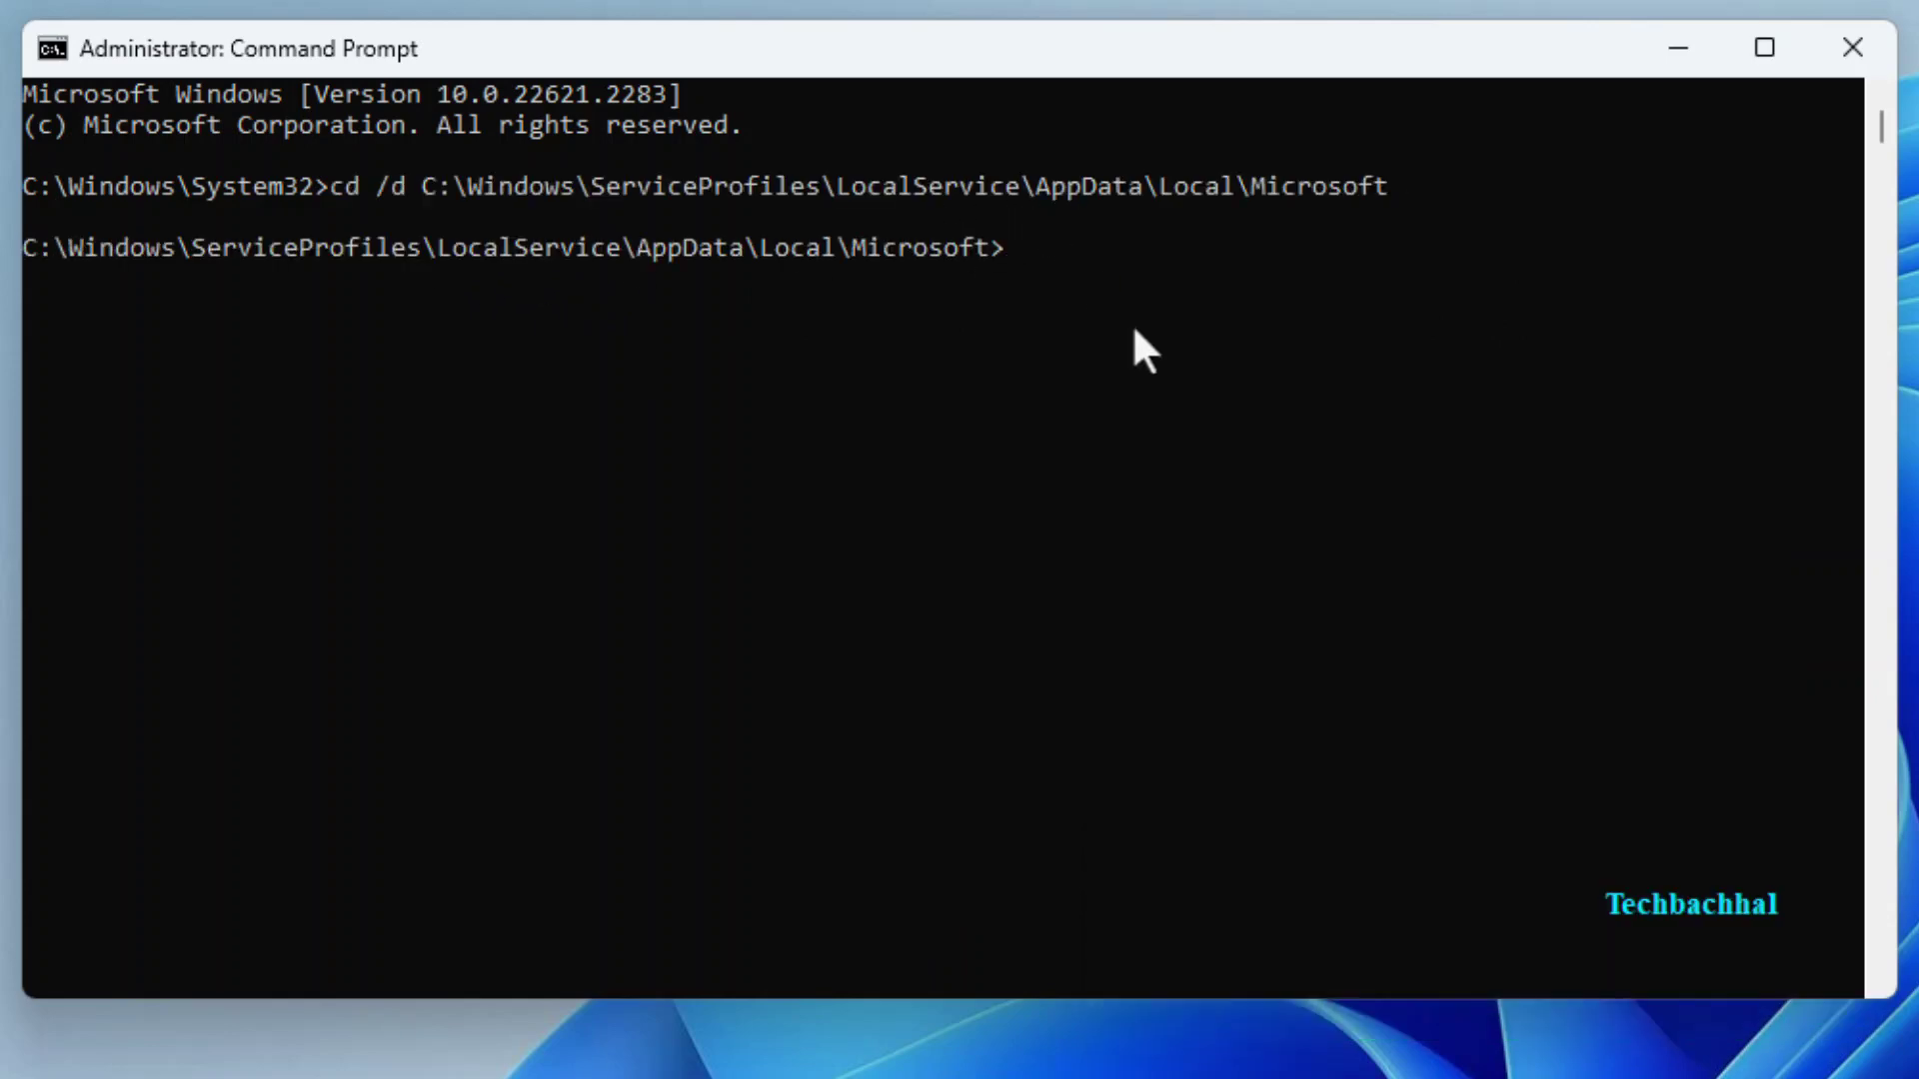
pyautogui.hotkey('alt', 'Tab')
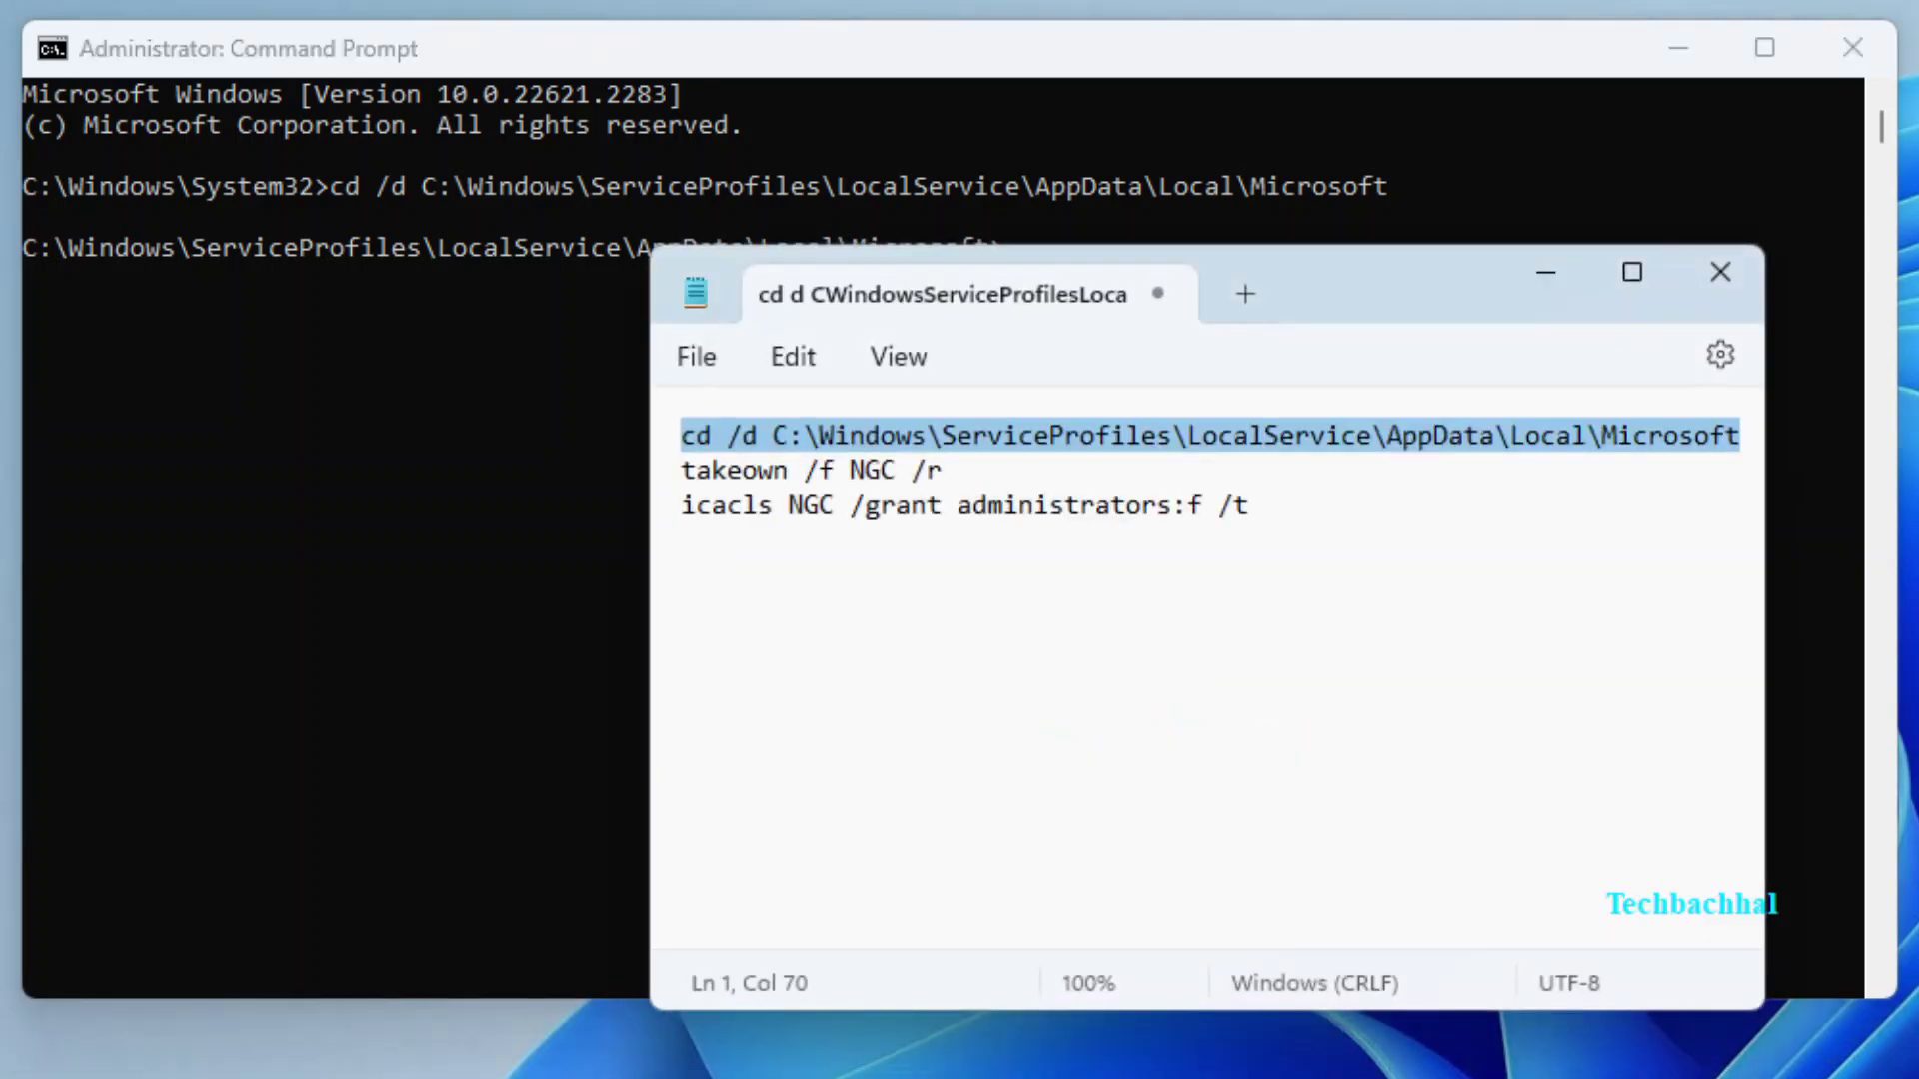
# - Run 'takeown /f NGC /r' from the notes and answer y to grant full control
pyautogui.moveTo(966, 471); pyautogui.dragTo(670, 469)
pyautogui.hotkey('ctrl', 'c')
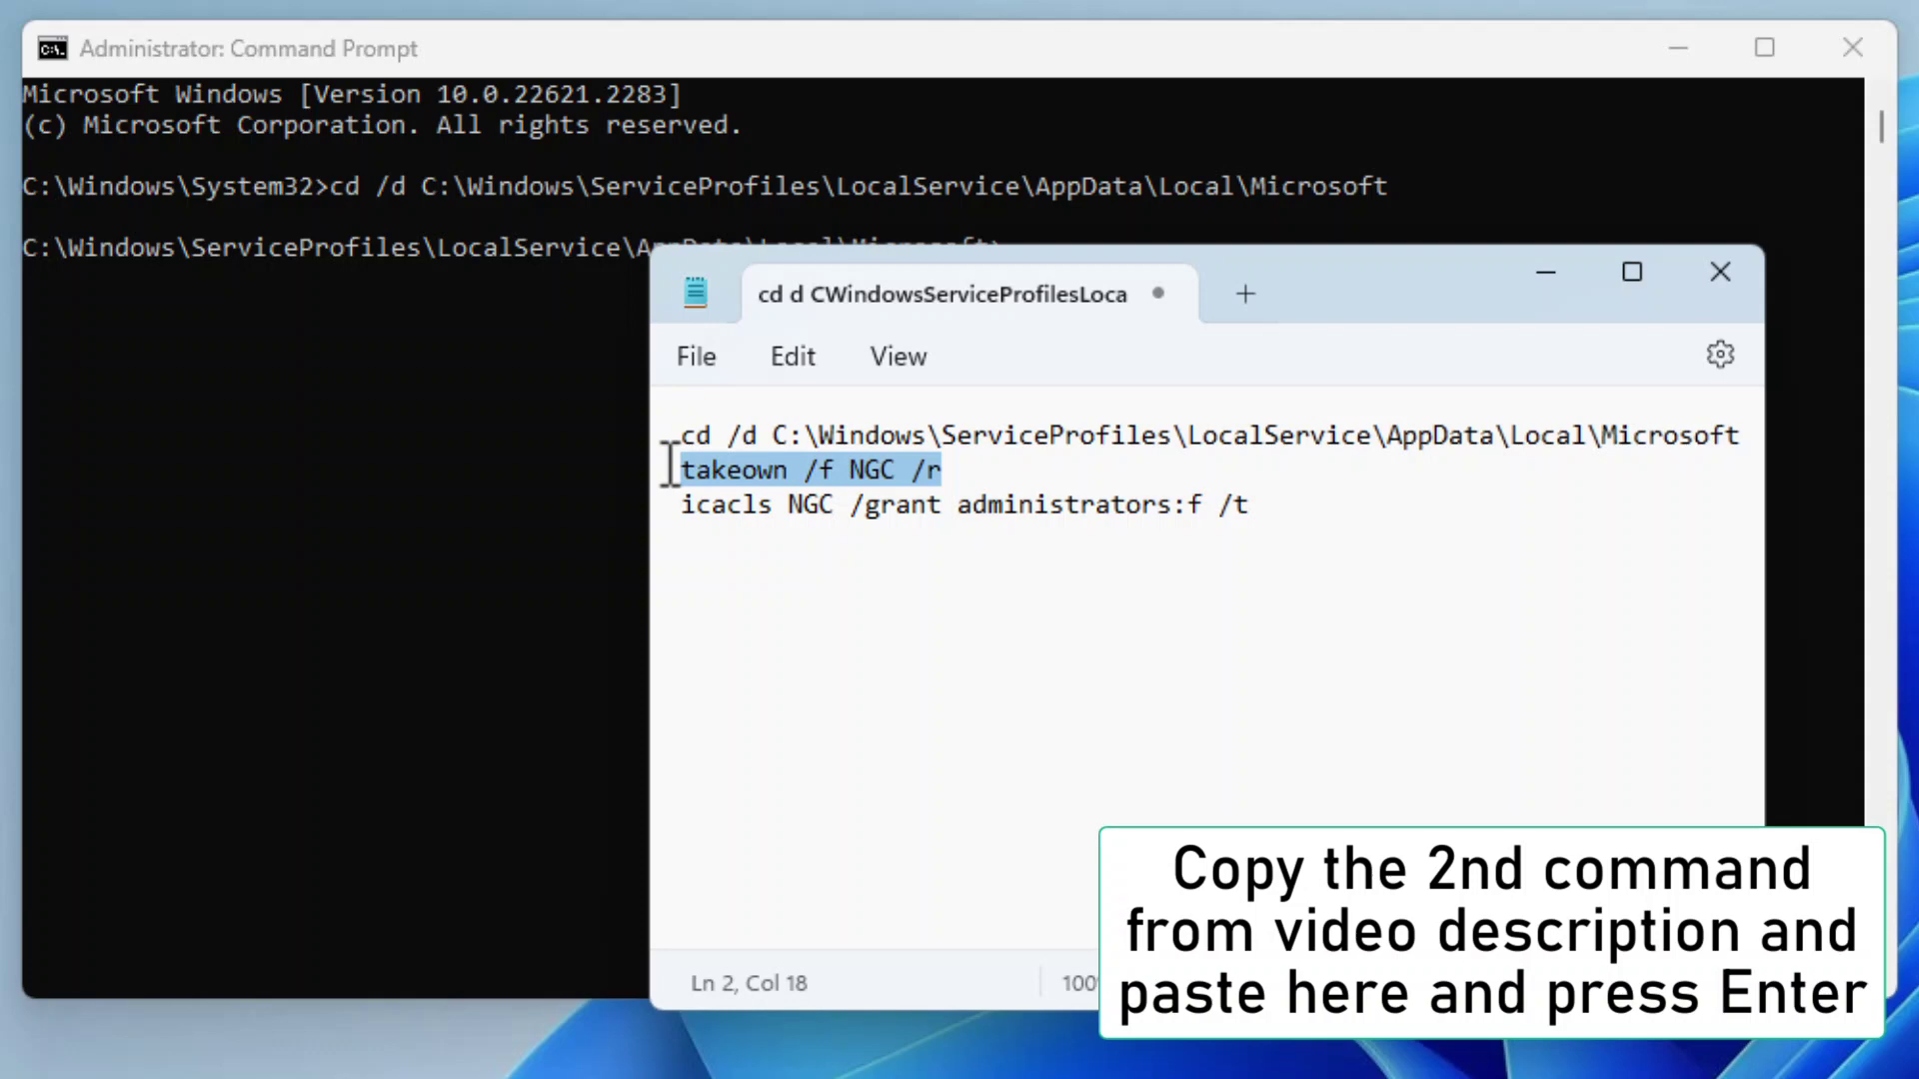
pyautogui.click(1545, 276)
pyautogui.rightClick(1107, 270)
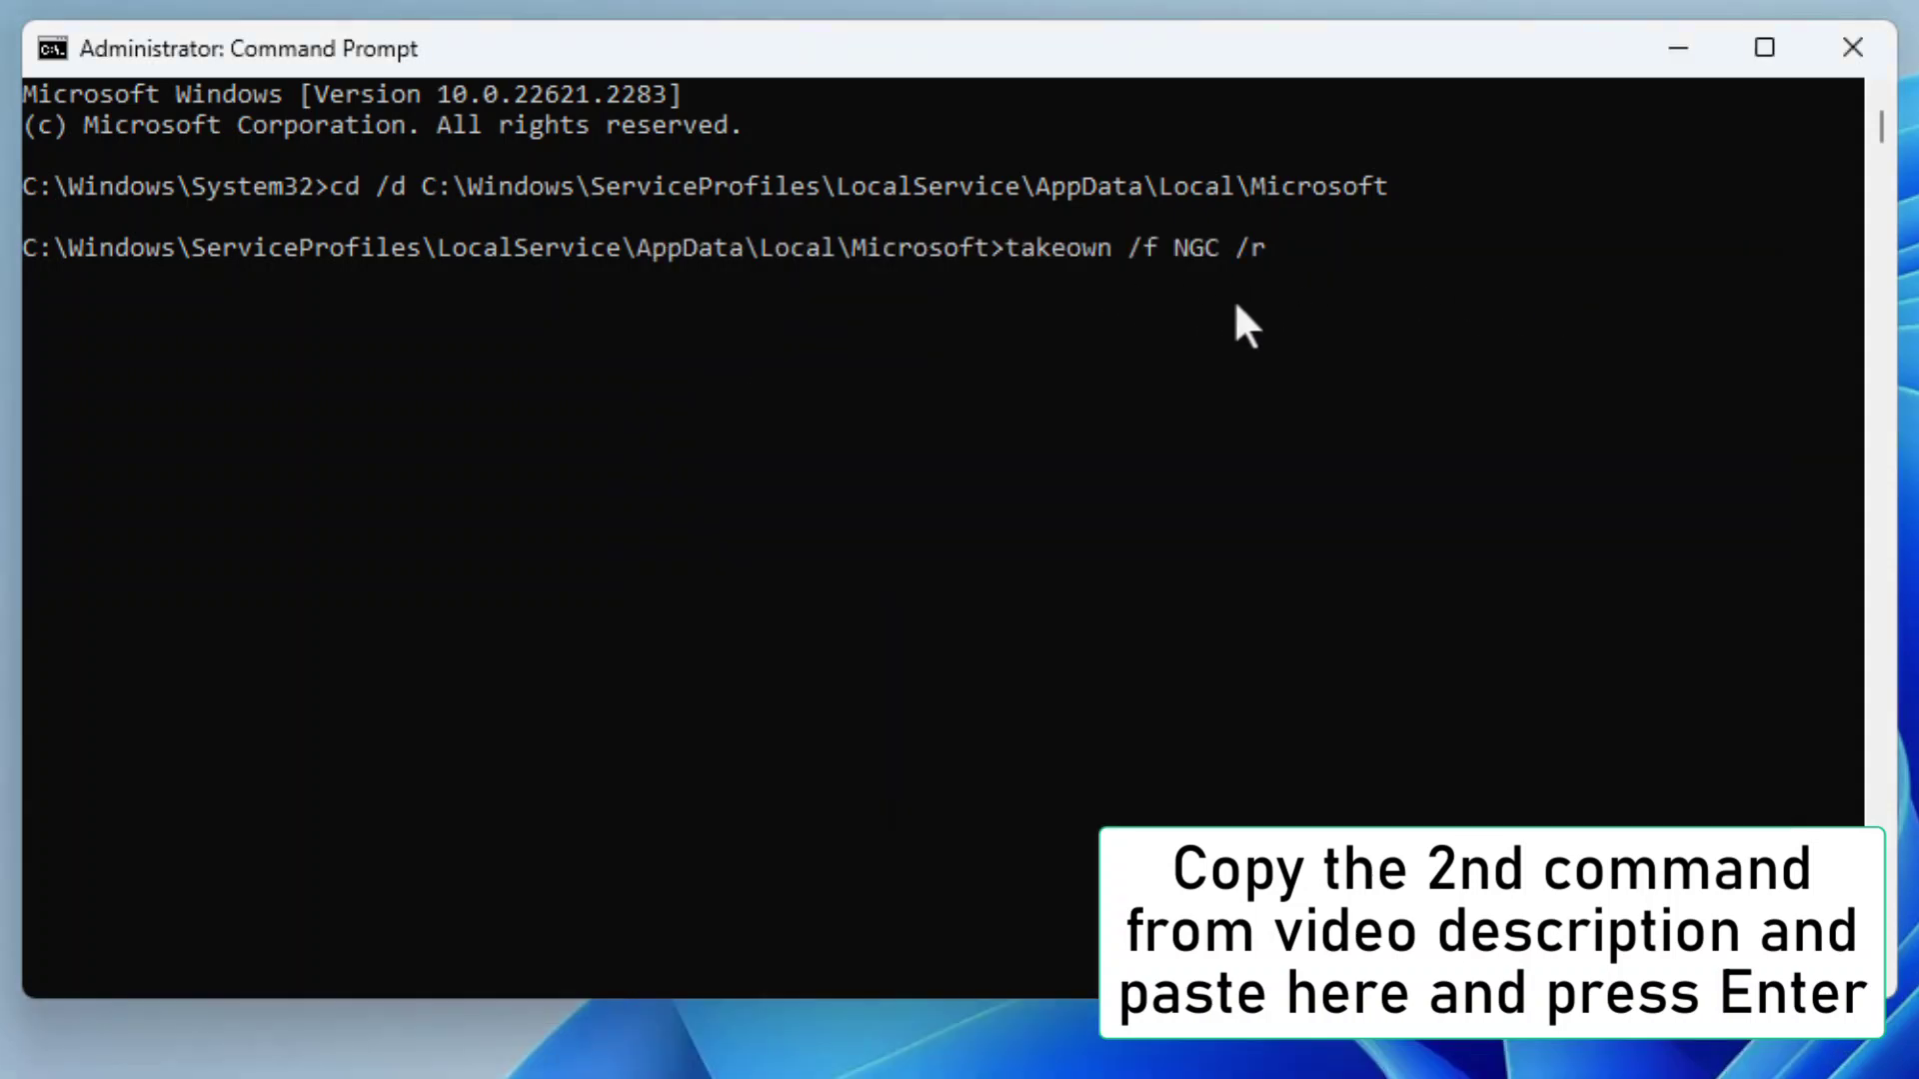
pyautogui.press('Return')
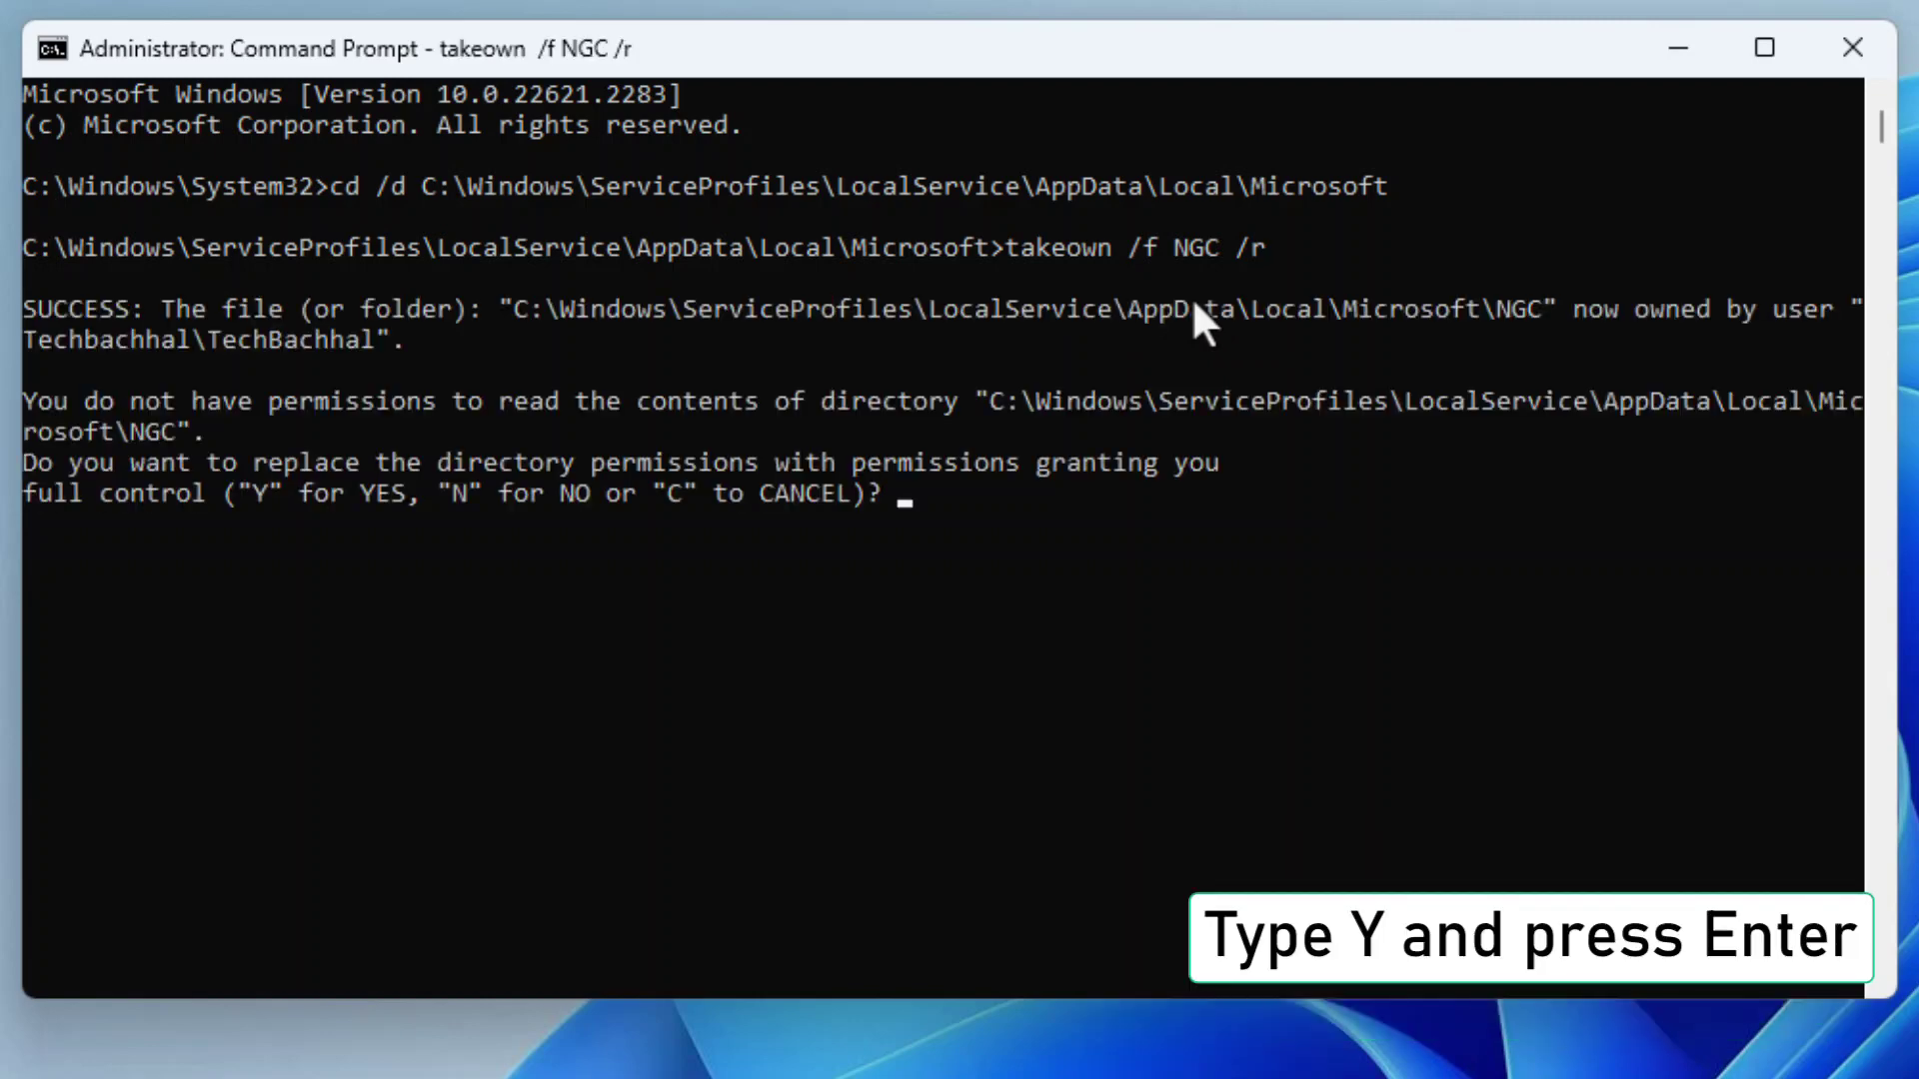
pyautogui.write('y')
pyautogui.press('Return')
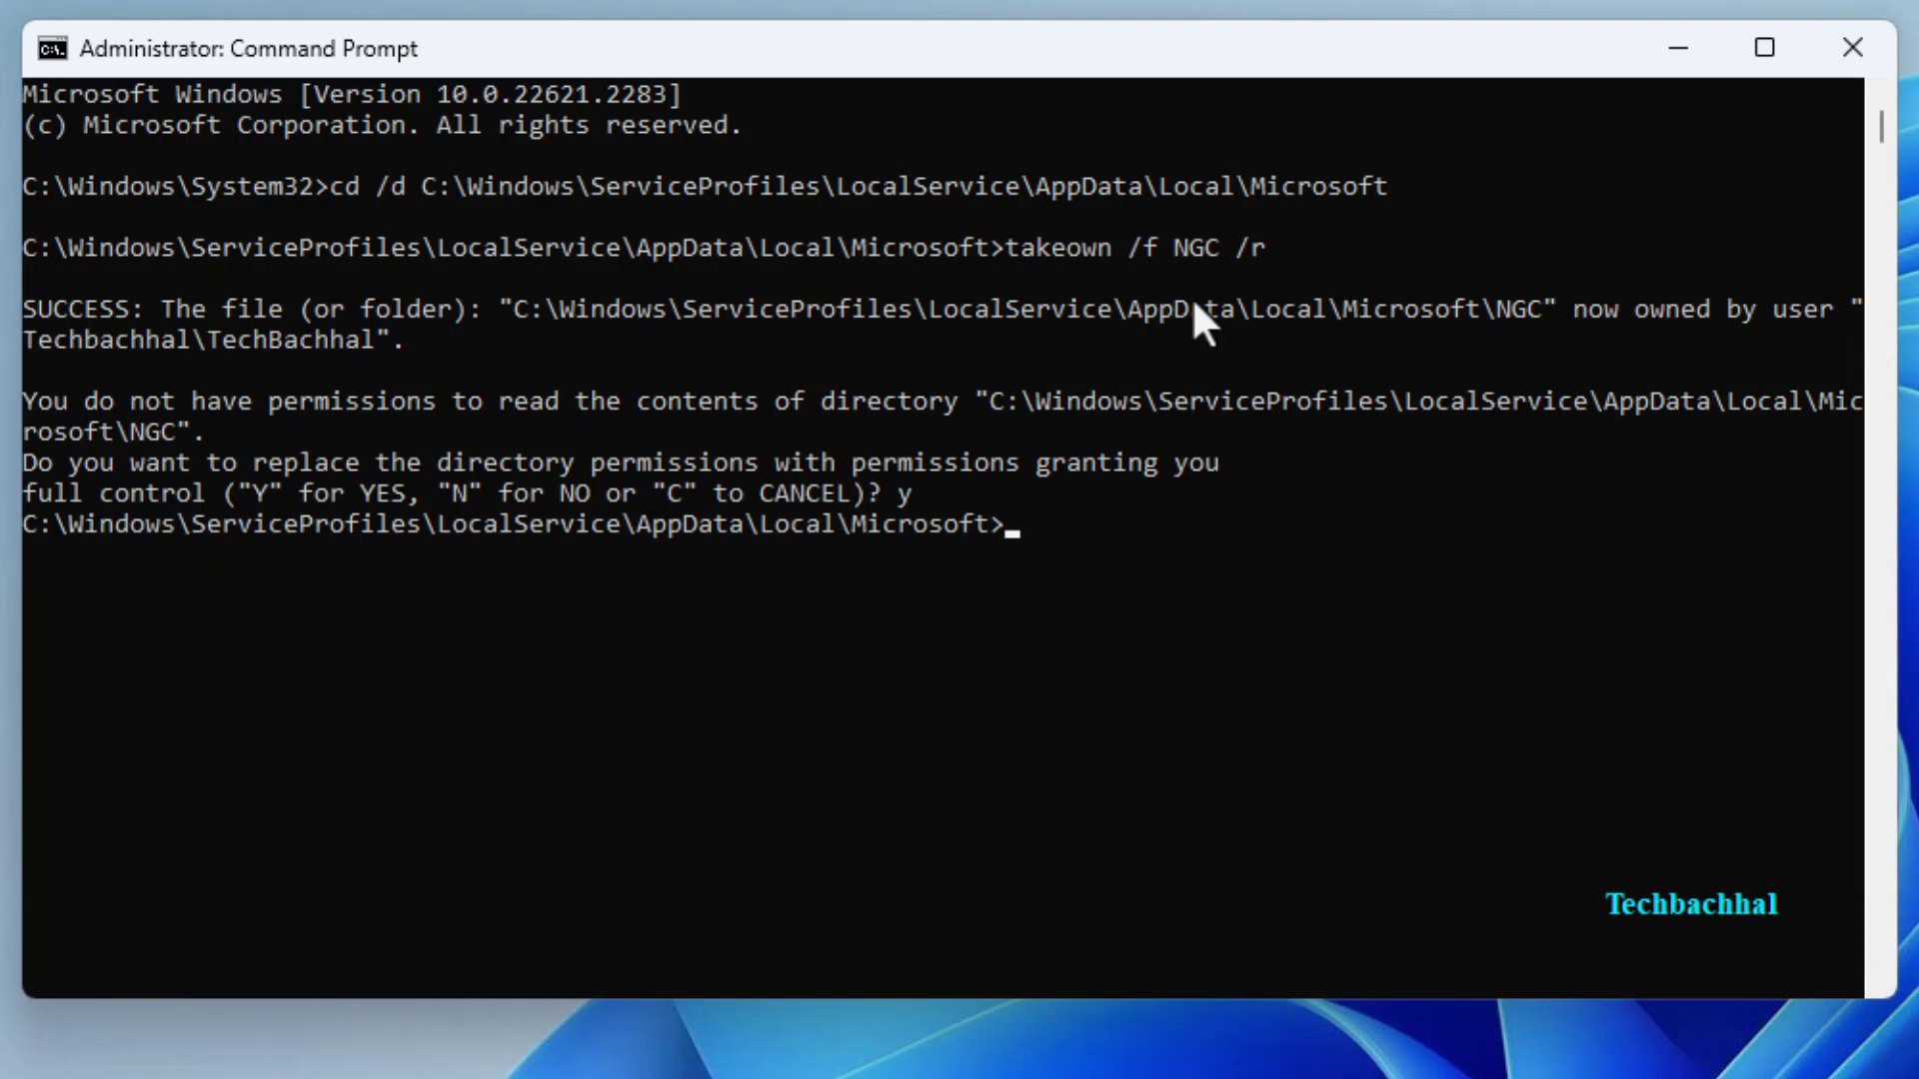
pyautogui.hotkey('alt', 'Tab')
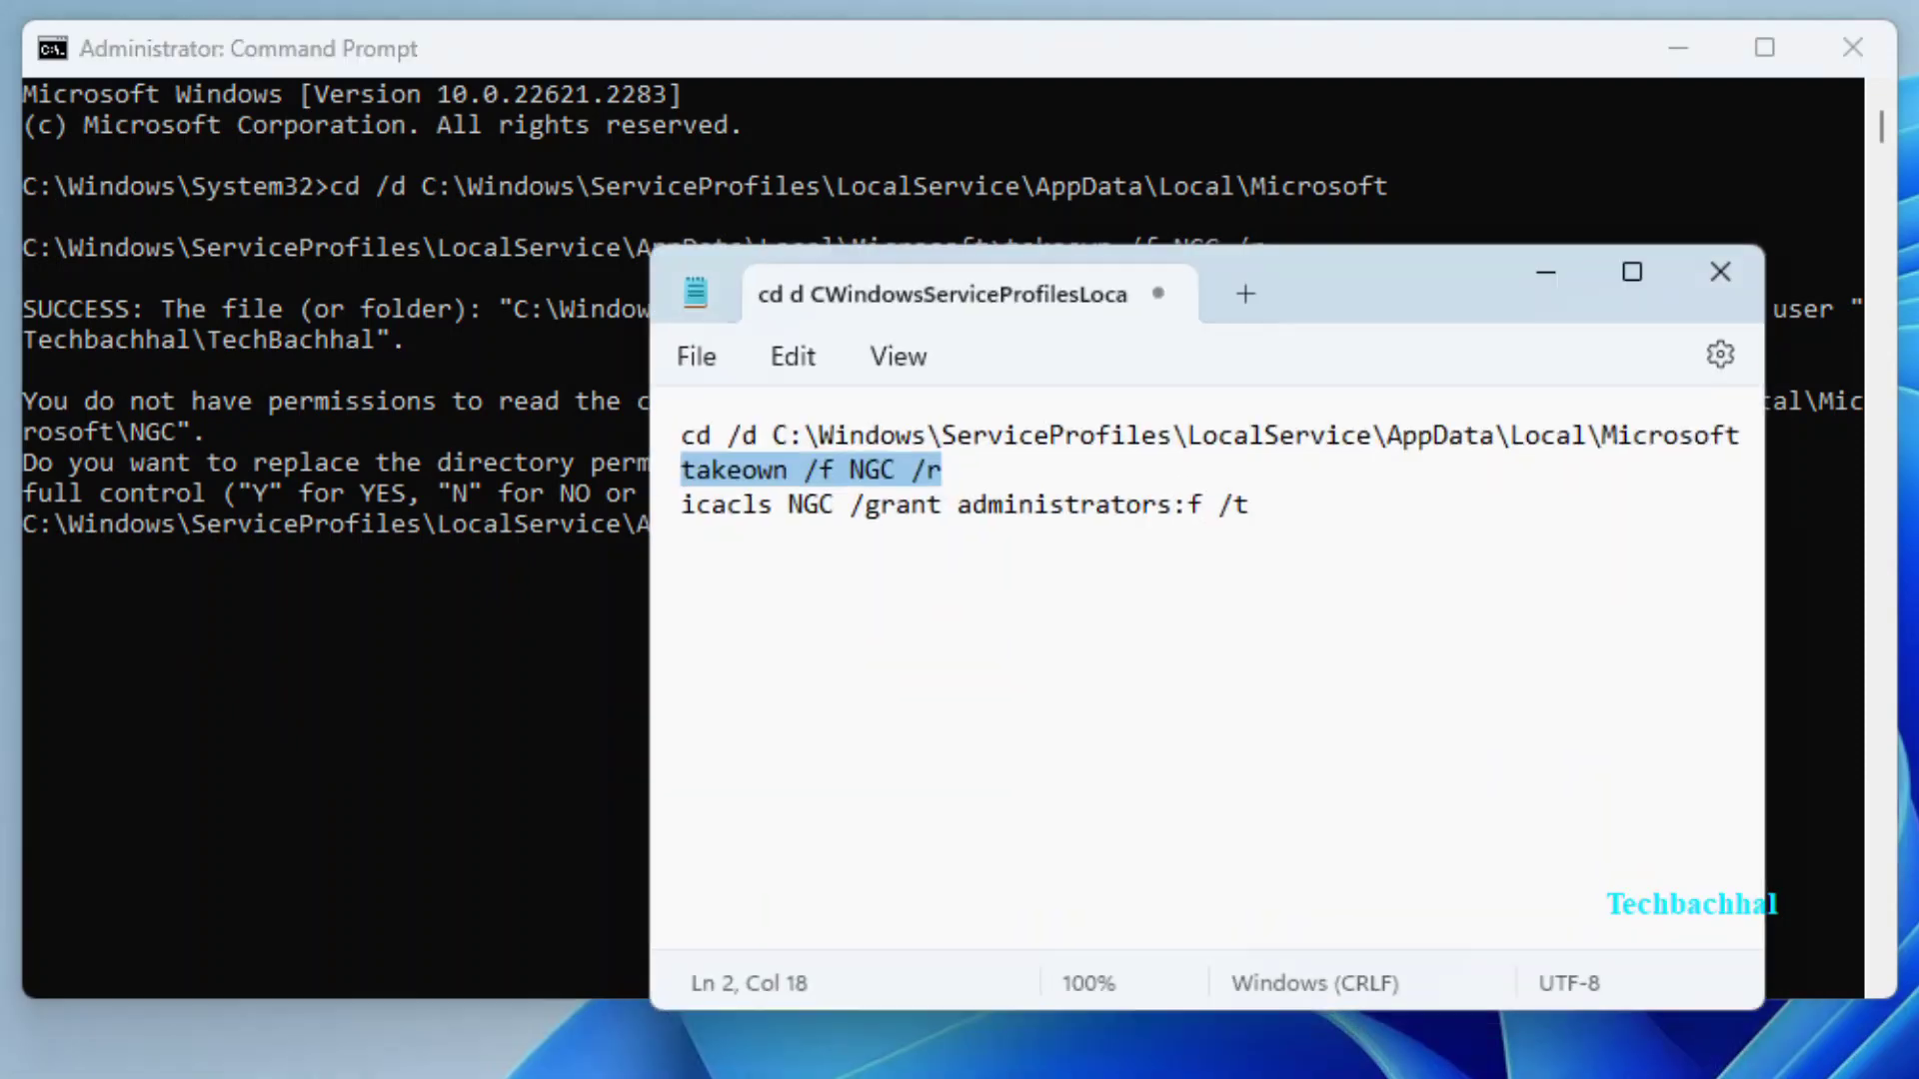
# - Run 'icacls NGC /grant administrators:f /t' from the notes, then exit Command Prompt
pyautogui.click(1278, 505)
pyautogui.moveTo(1278, 505); pyautogui.dragTo(611, 555)
pyautogui.hotkey('ctrl', 'c')
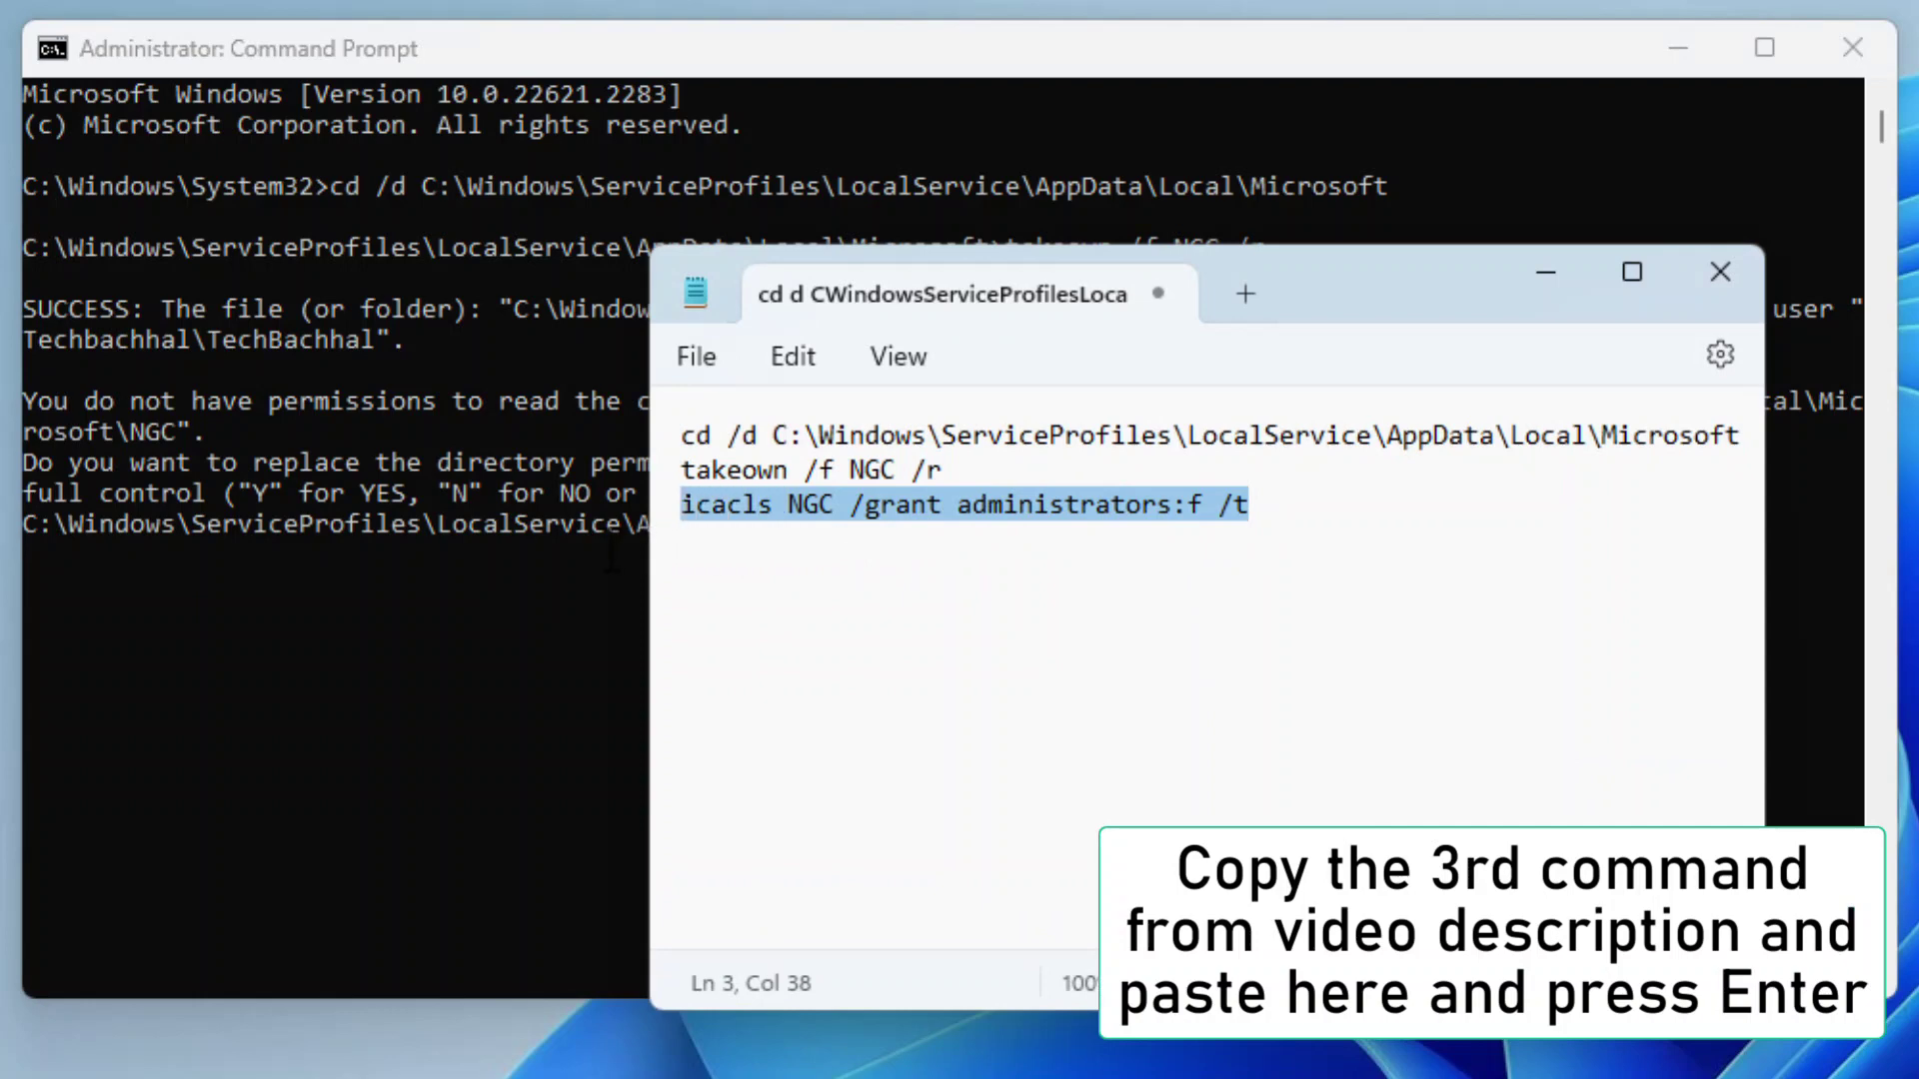
pyautogui.click(1551, 272)
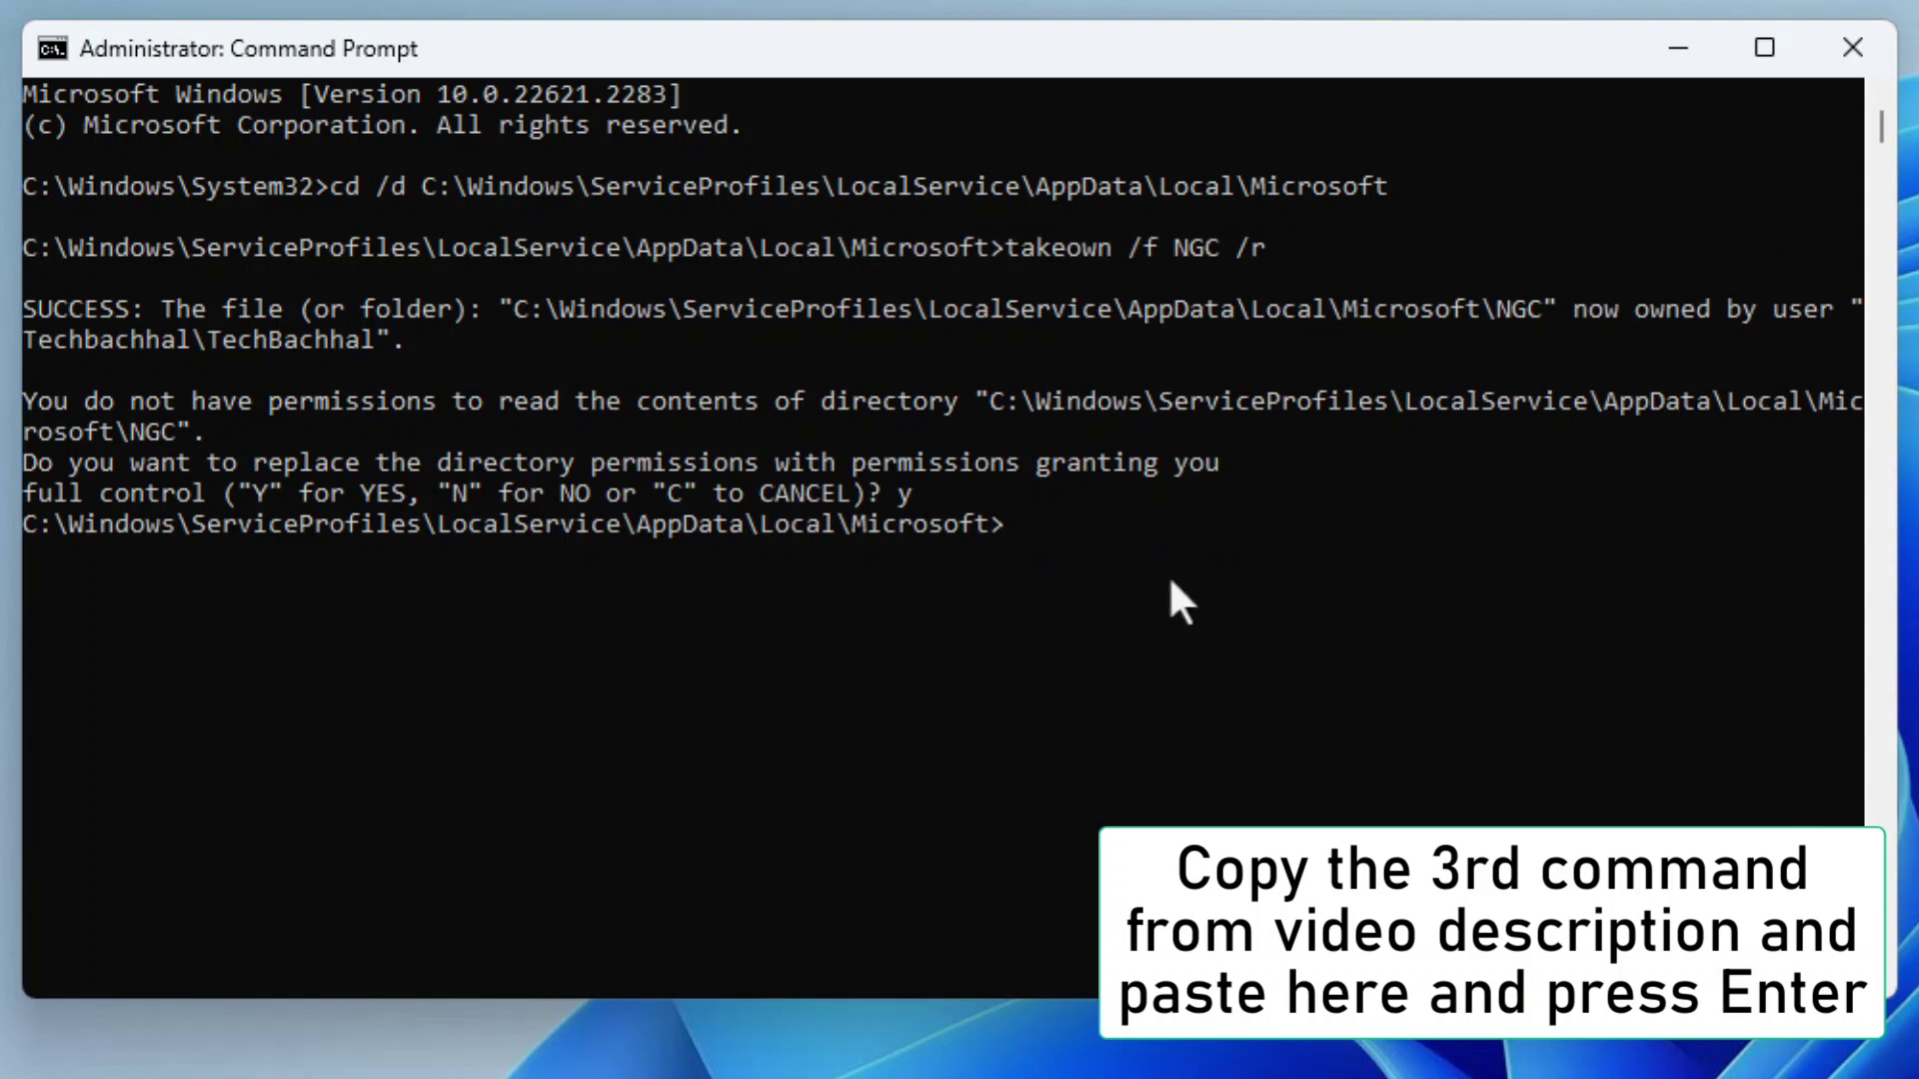
pyautogui.hotkey('ctrl', 'v')
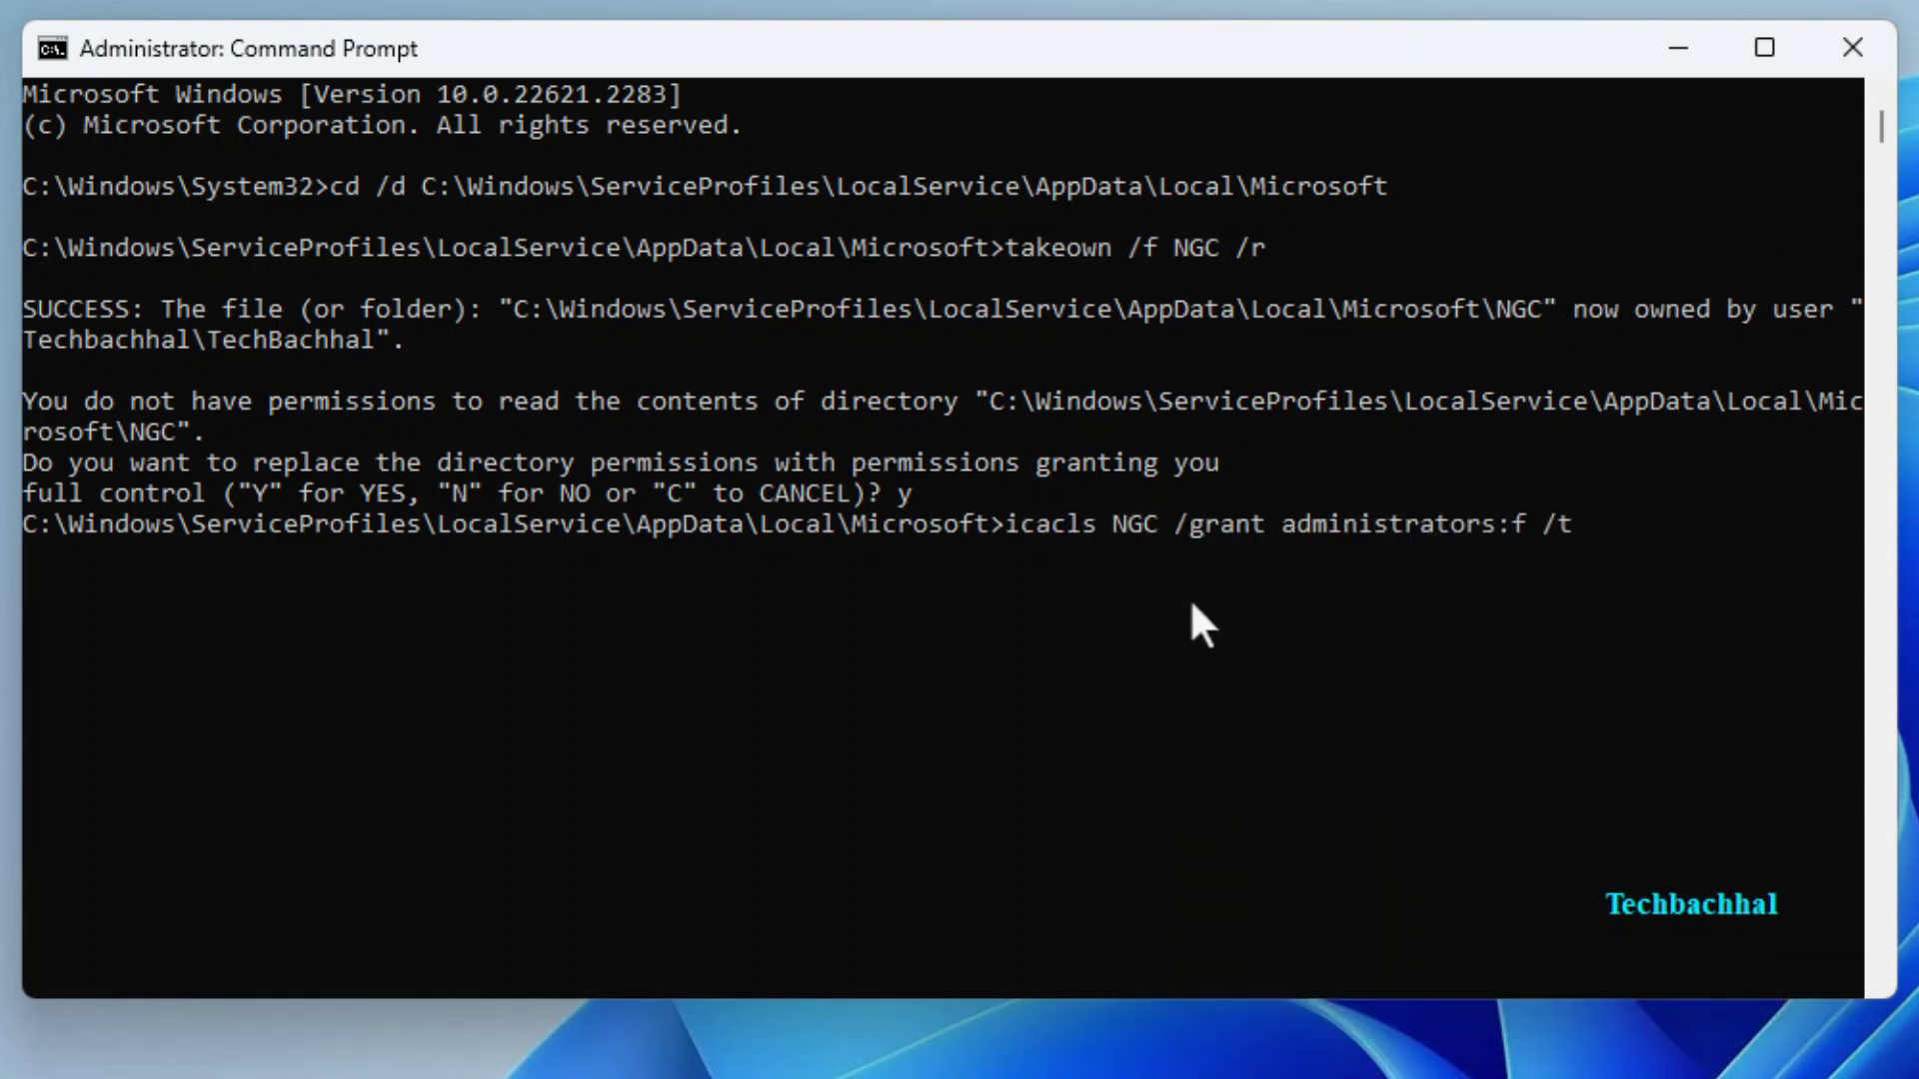
pyautogui.press('Return')
pyautogui.write('e')
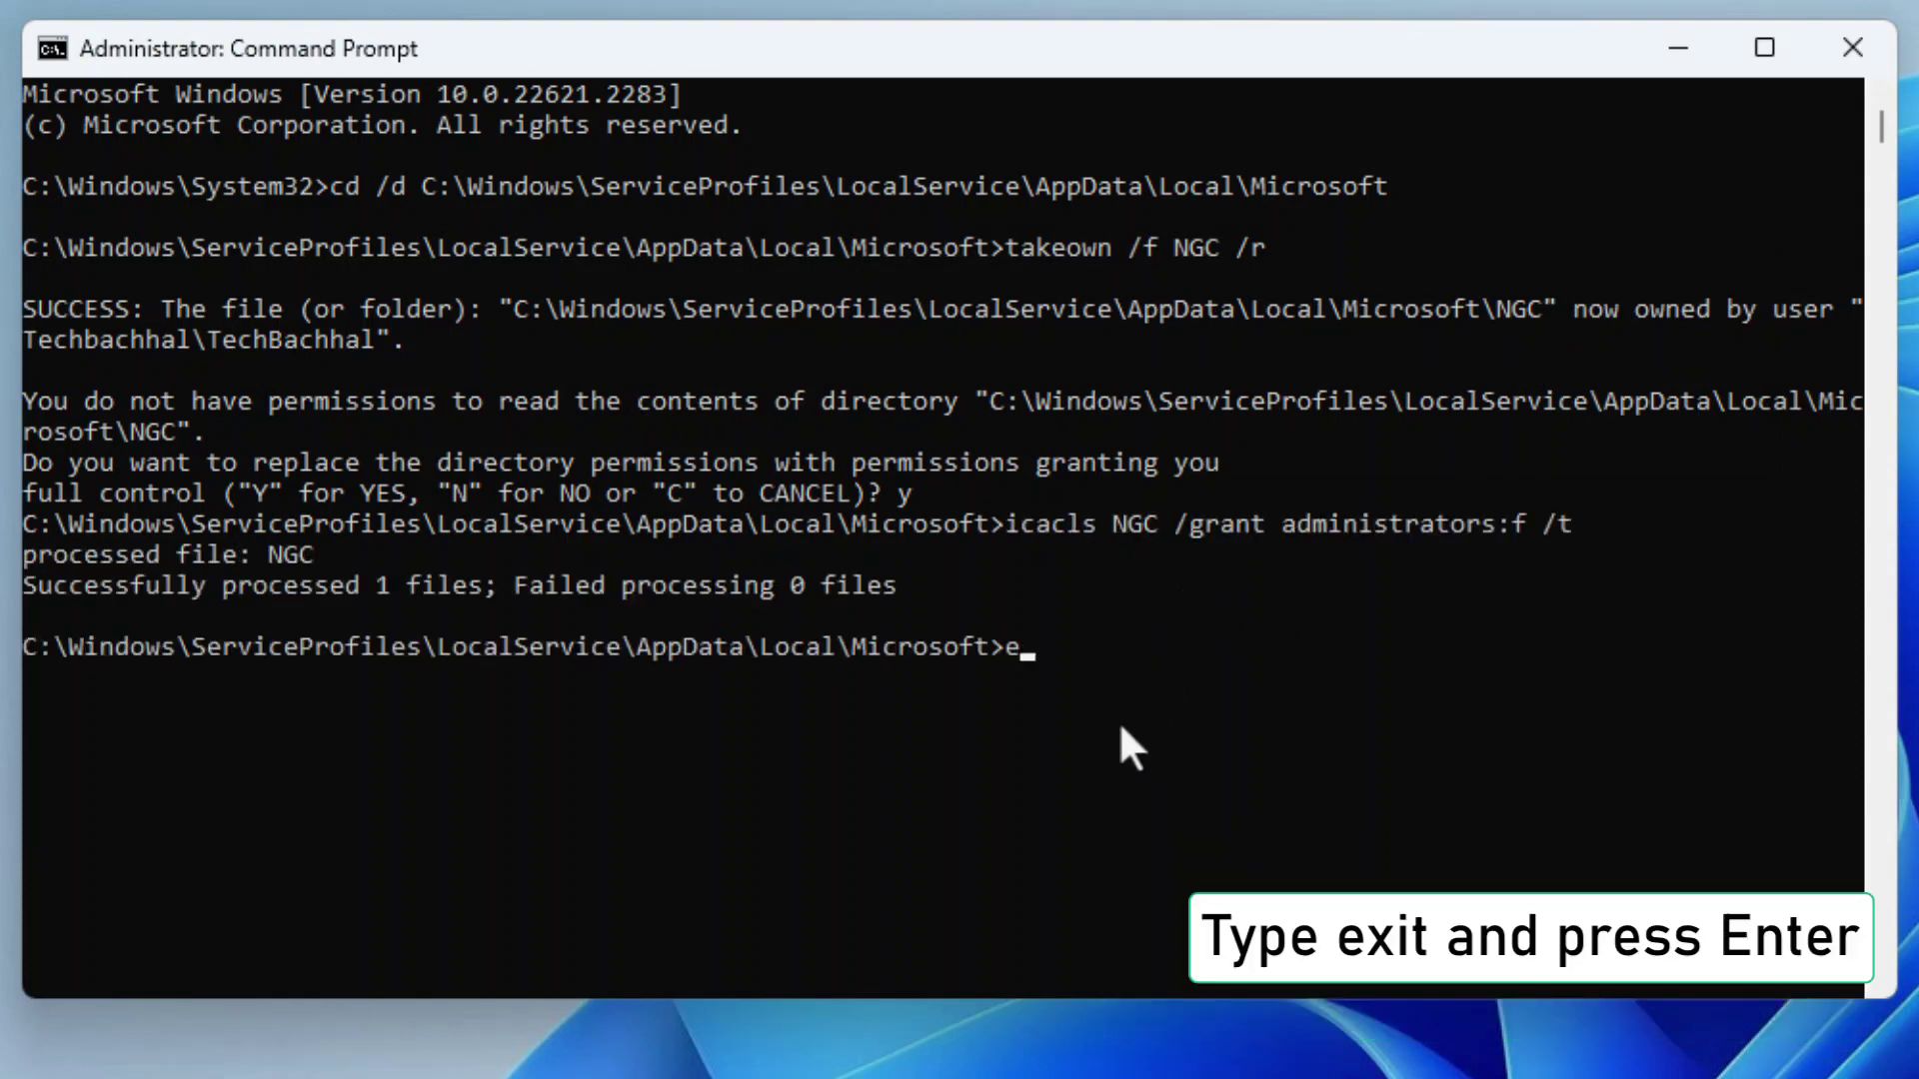
pyautogui.write('xit')
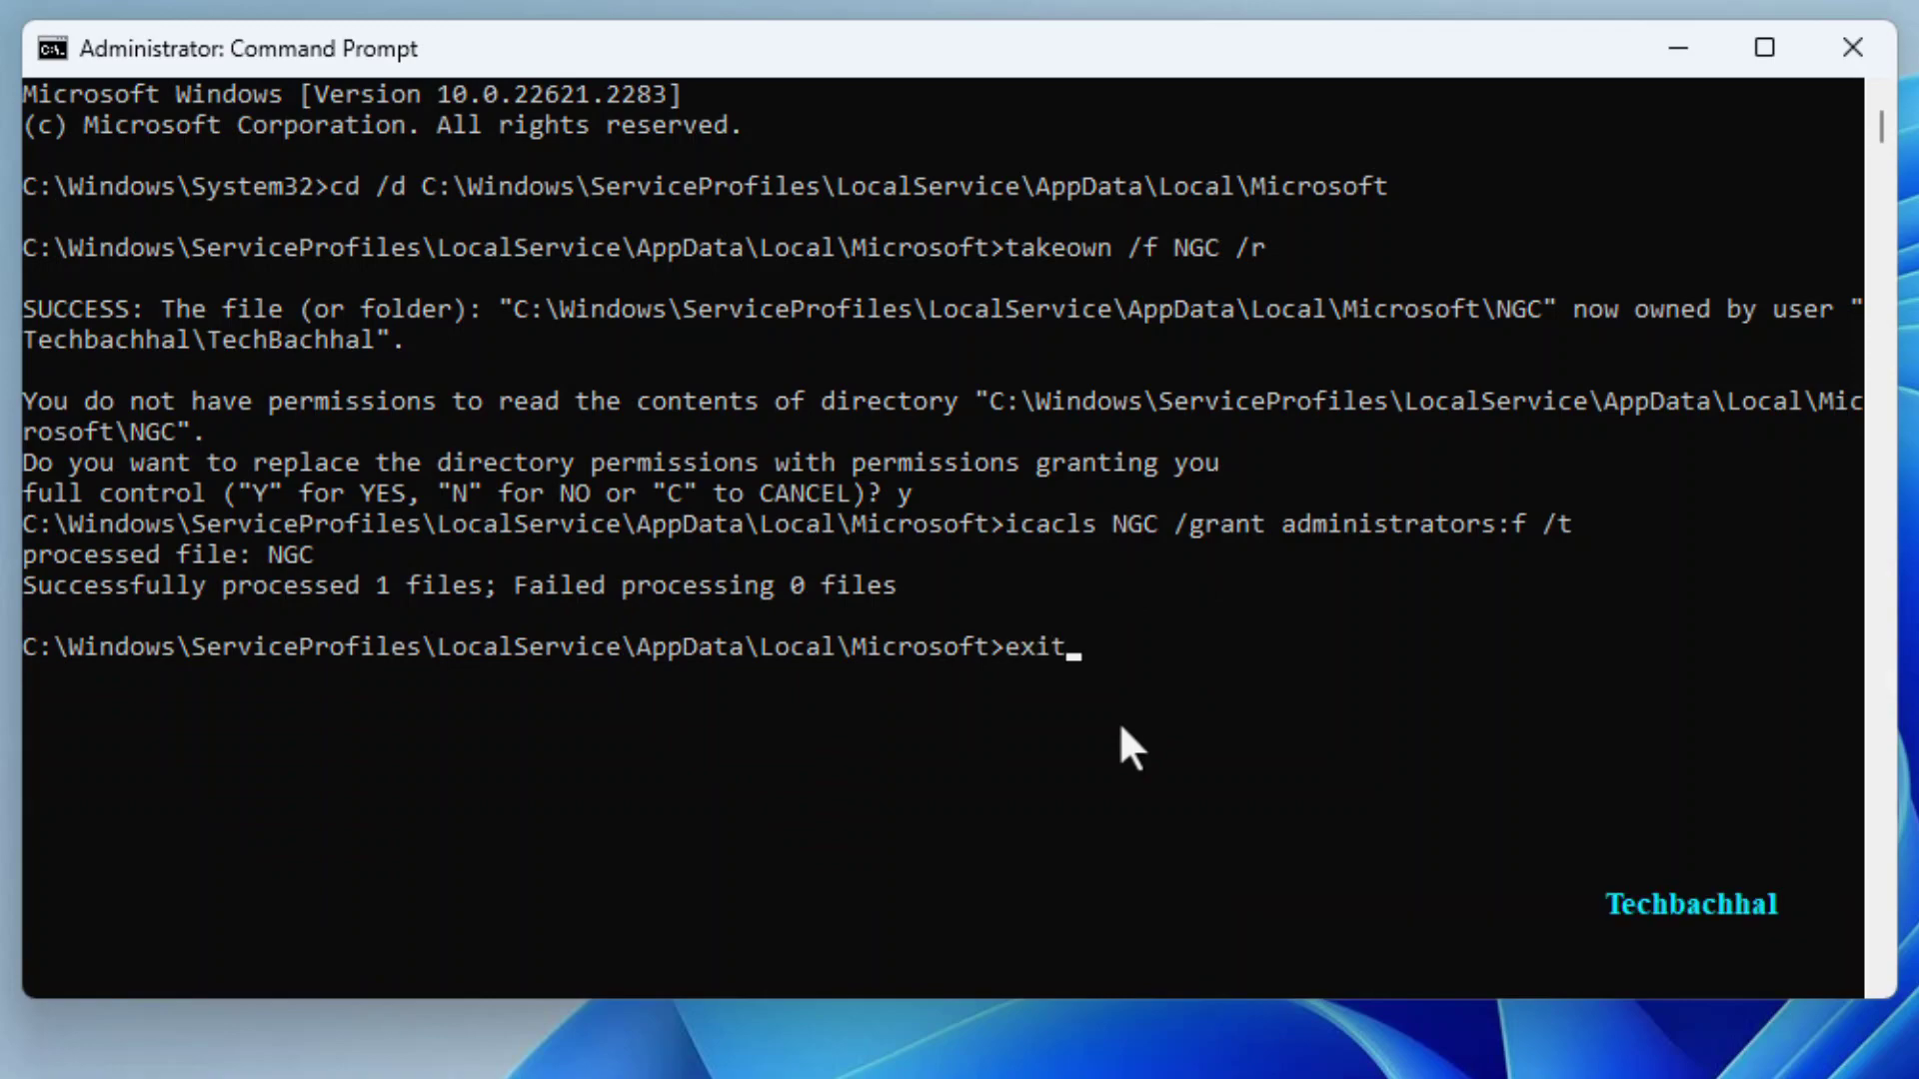
pyautogui.press('Return')
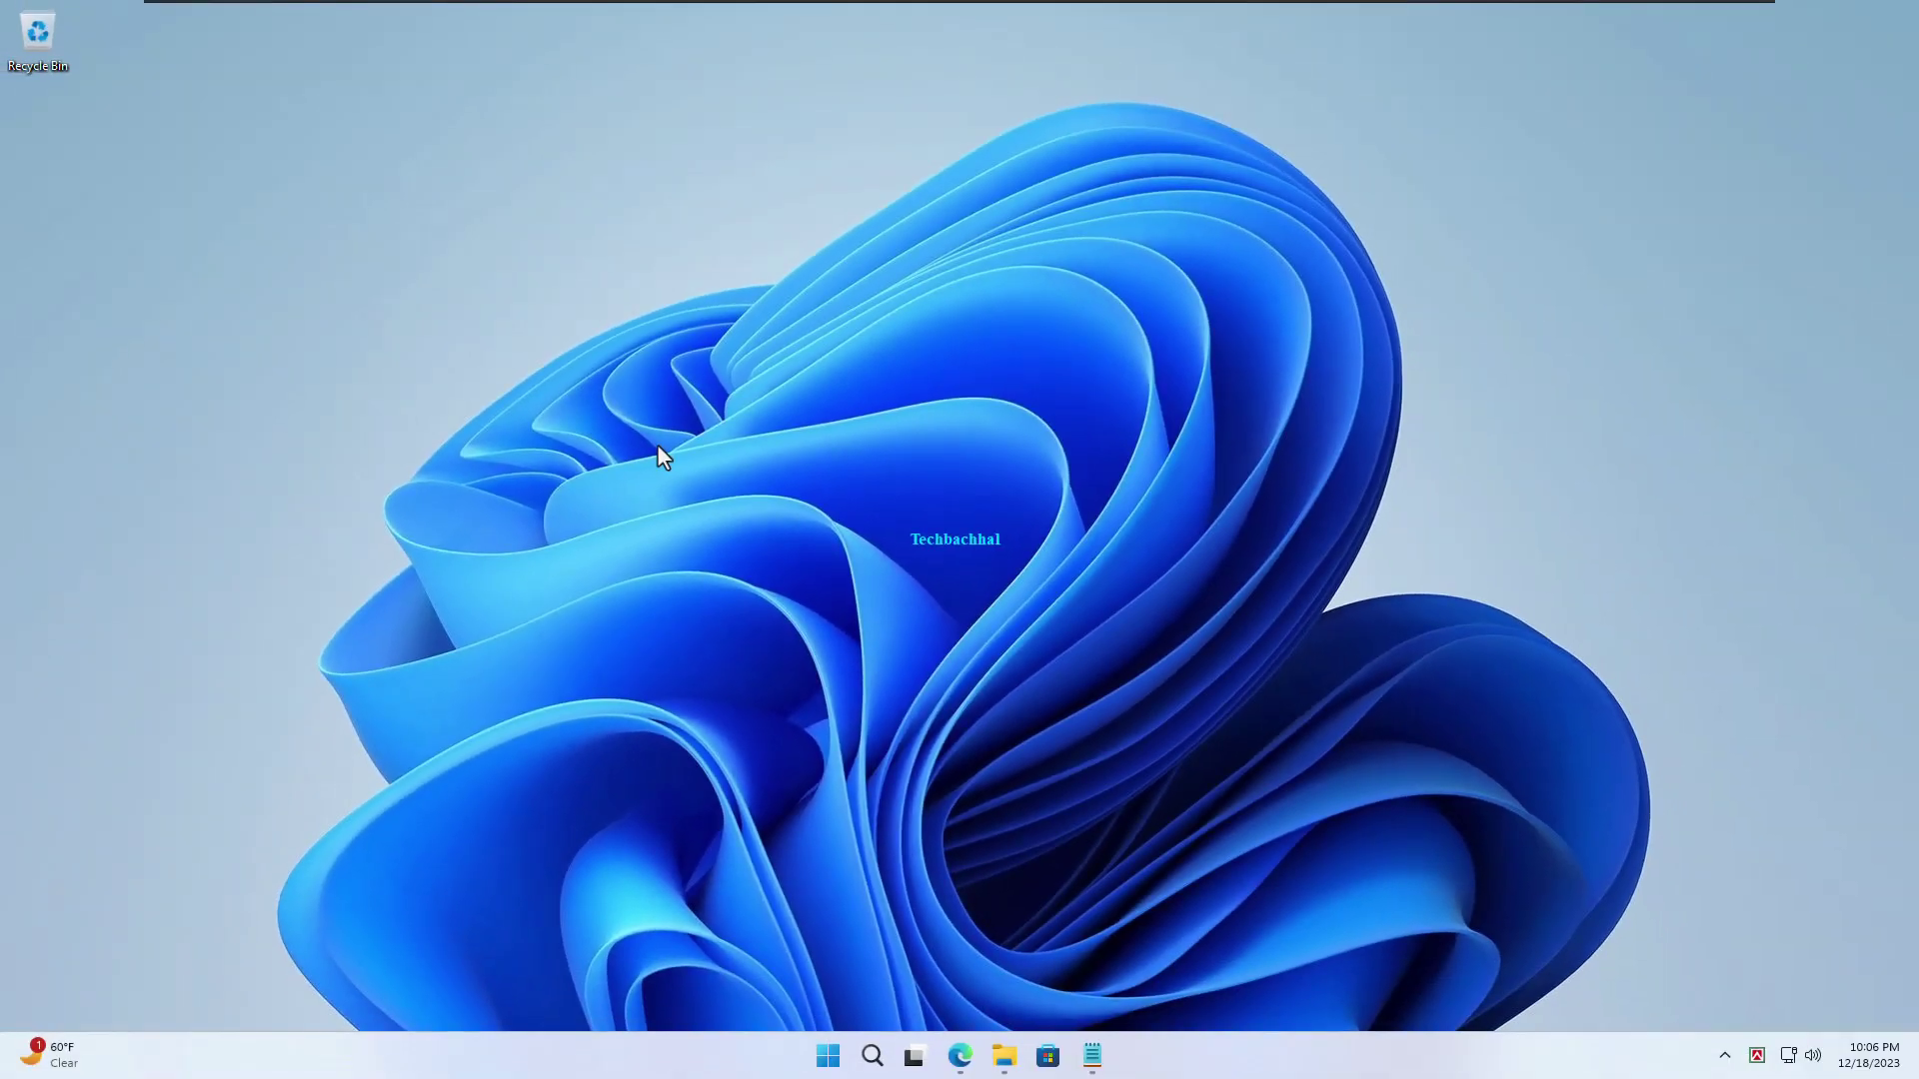
# - Delete the Ngc folder from Microsoft, leaving five subfolders, and close File Explorer
pyautogui.click(1004, 1055)
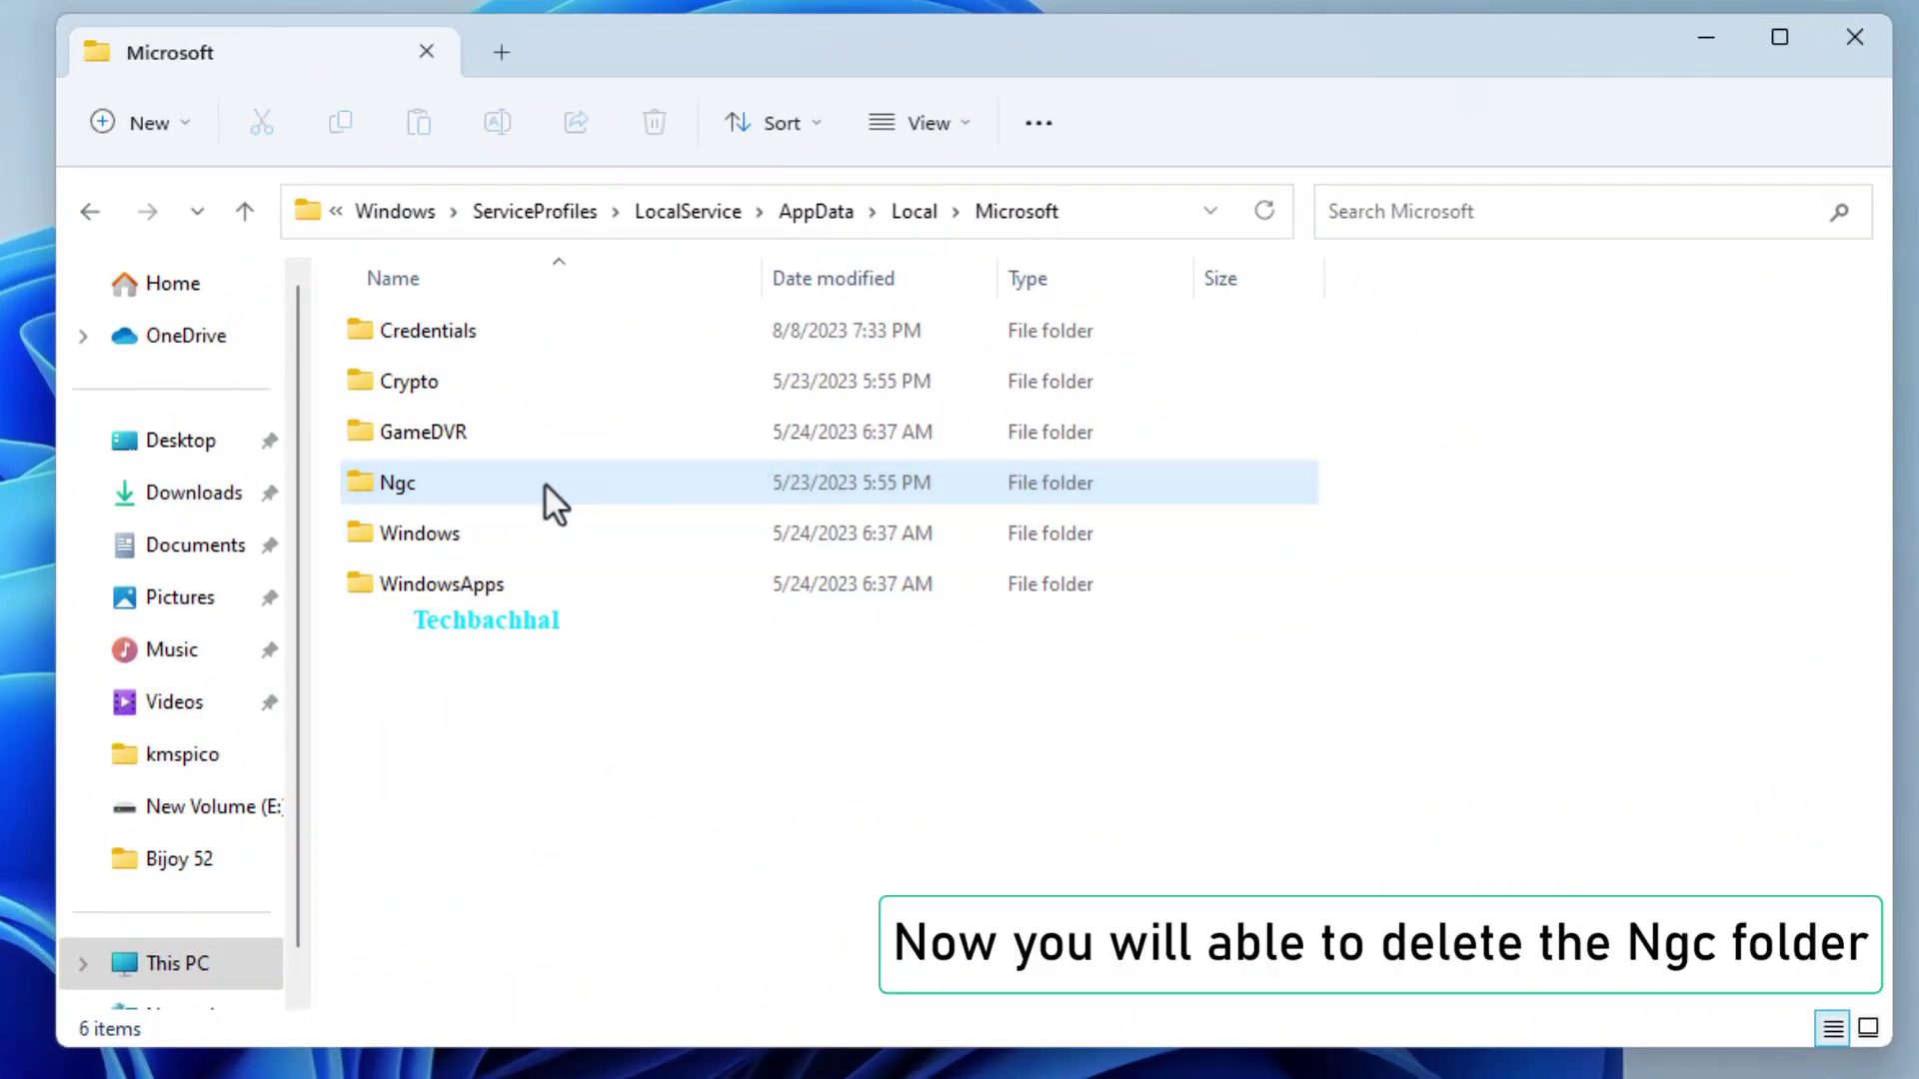
pyautogui.click(993, 457)
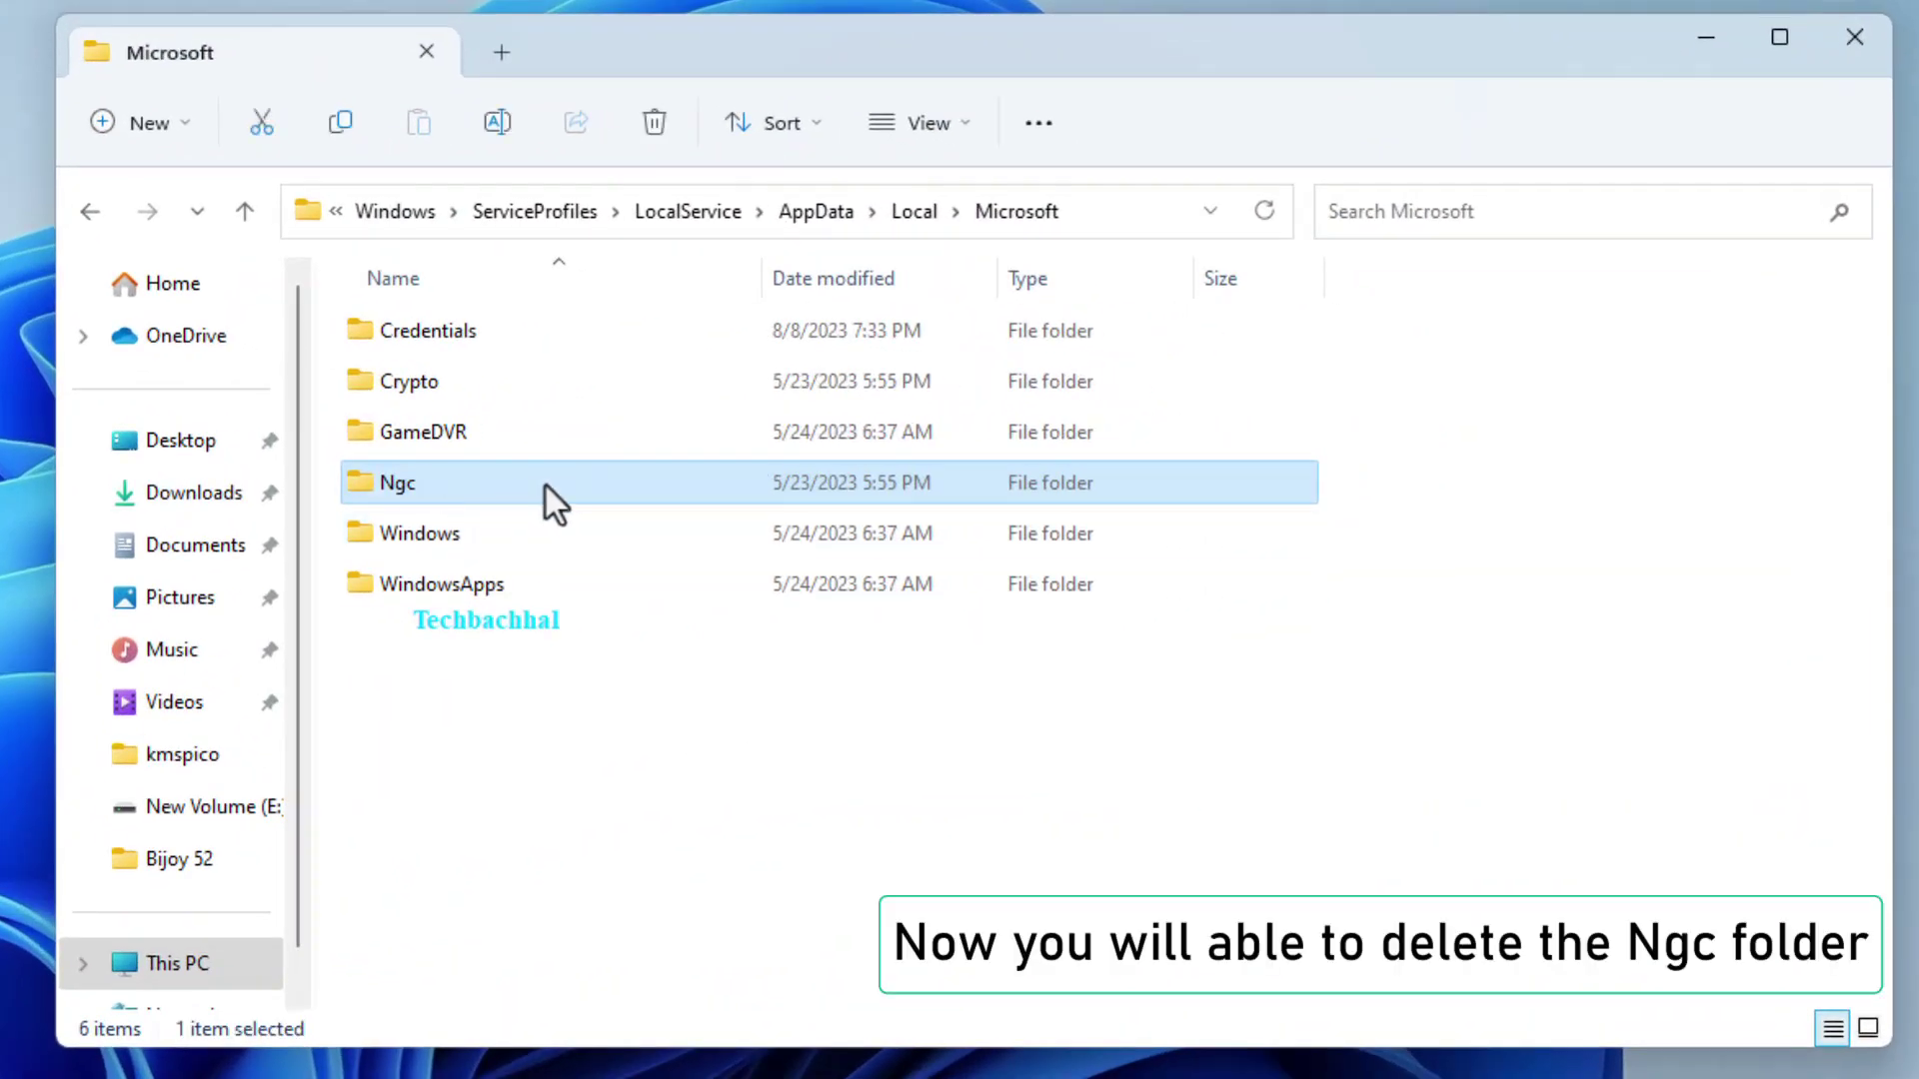
pyautogui.click(656, 118)
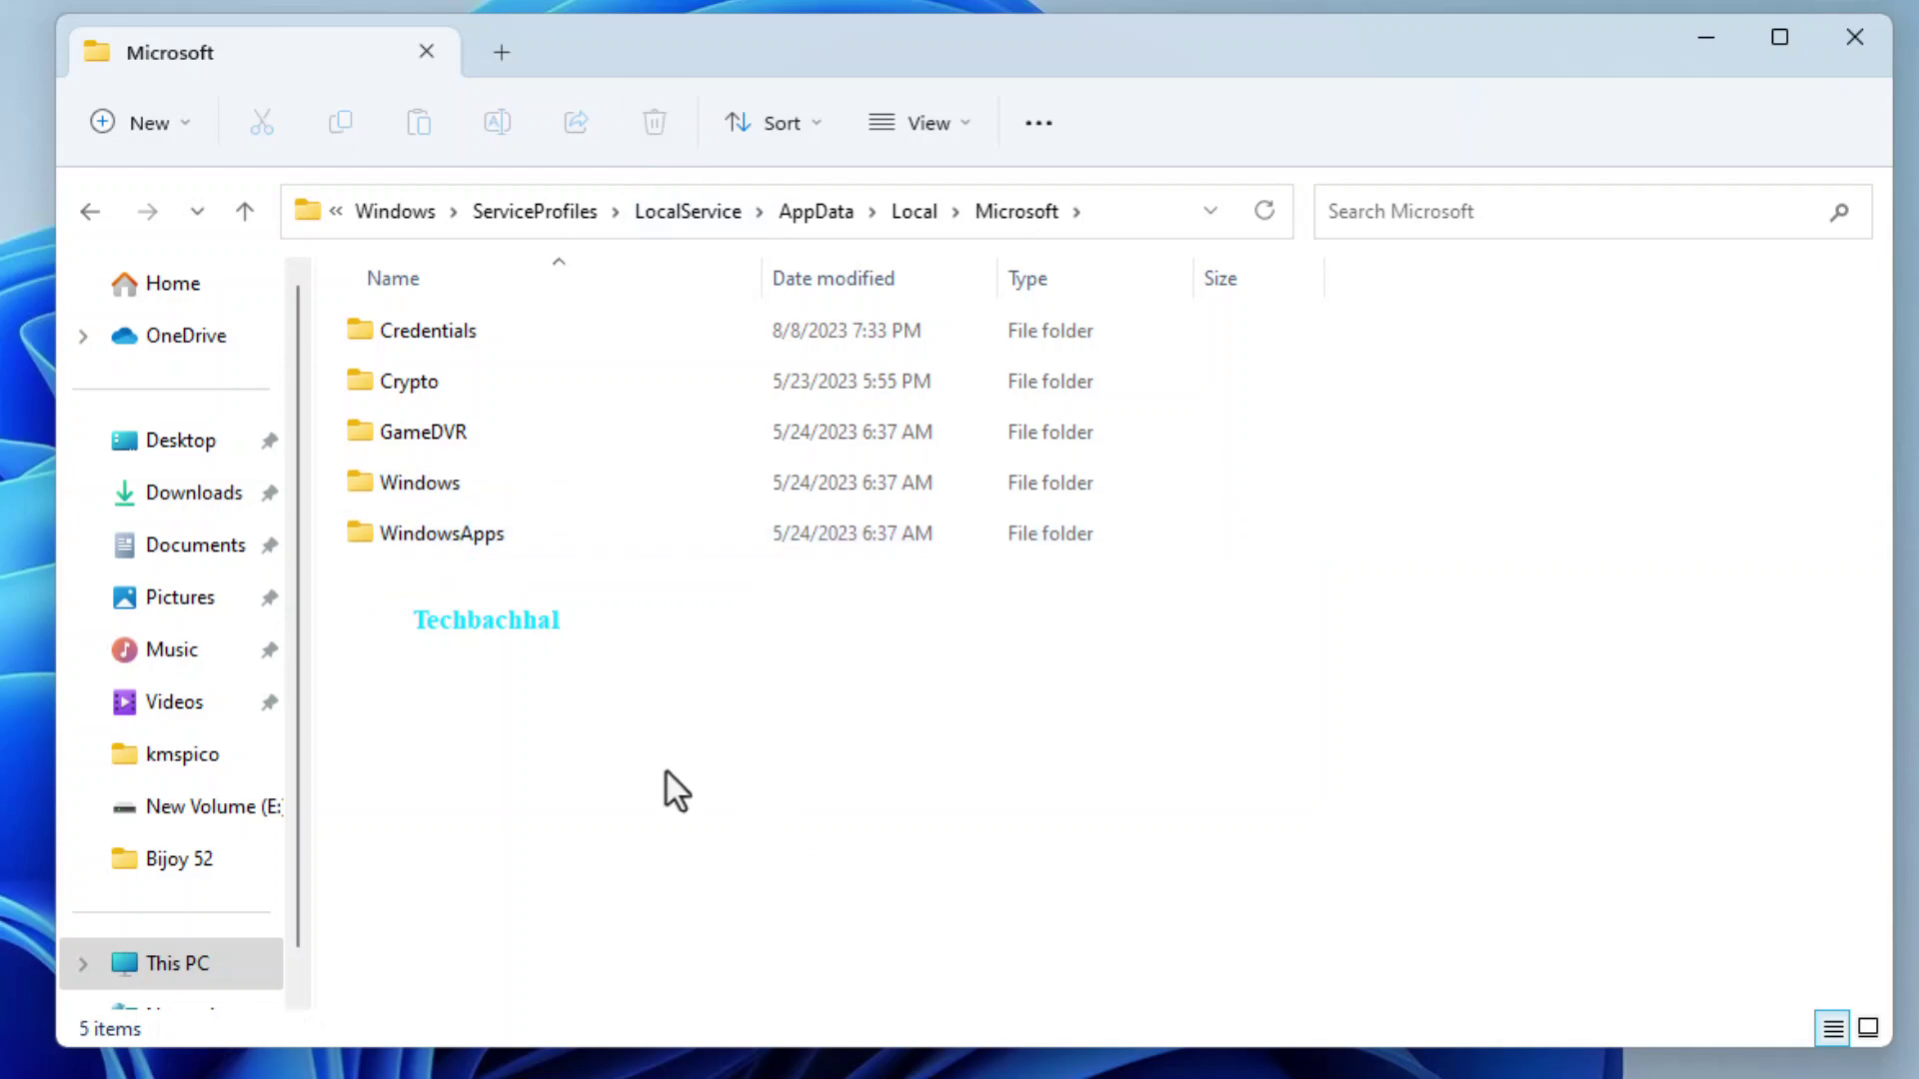
pyautogui.click(1875, 40)
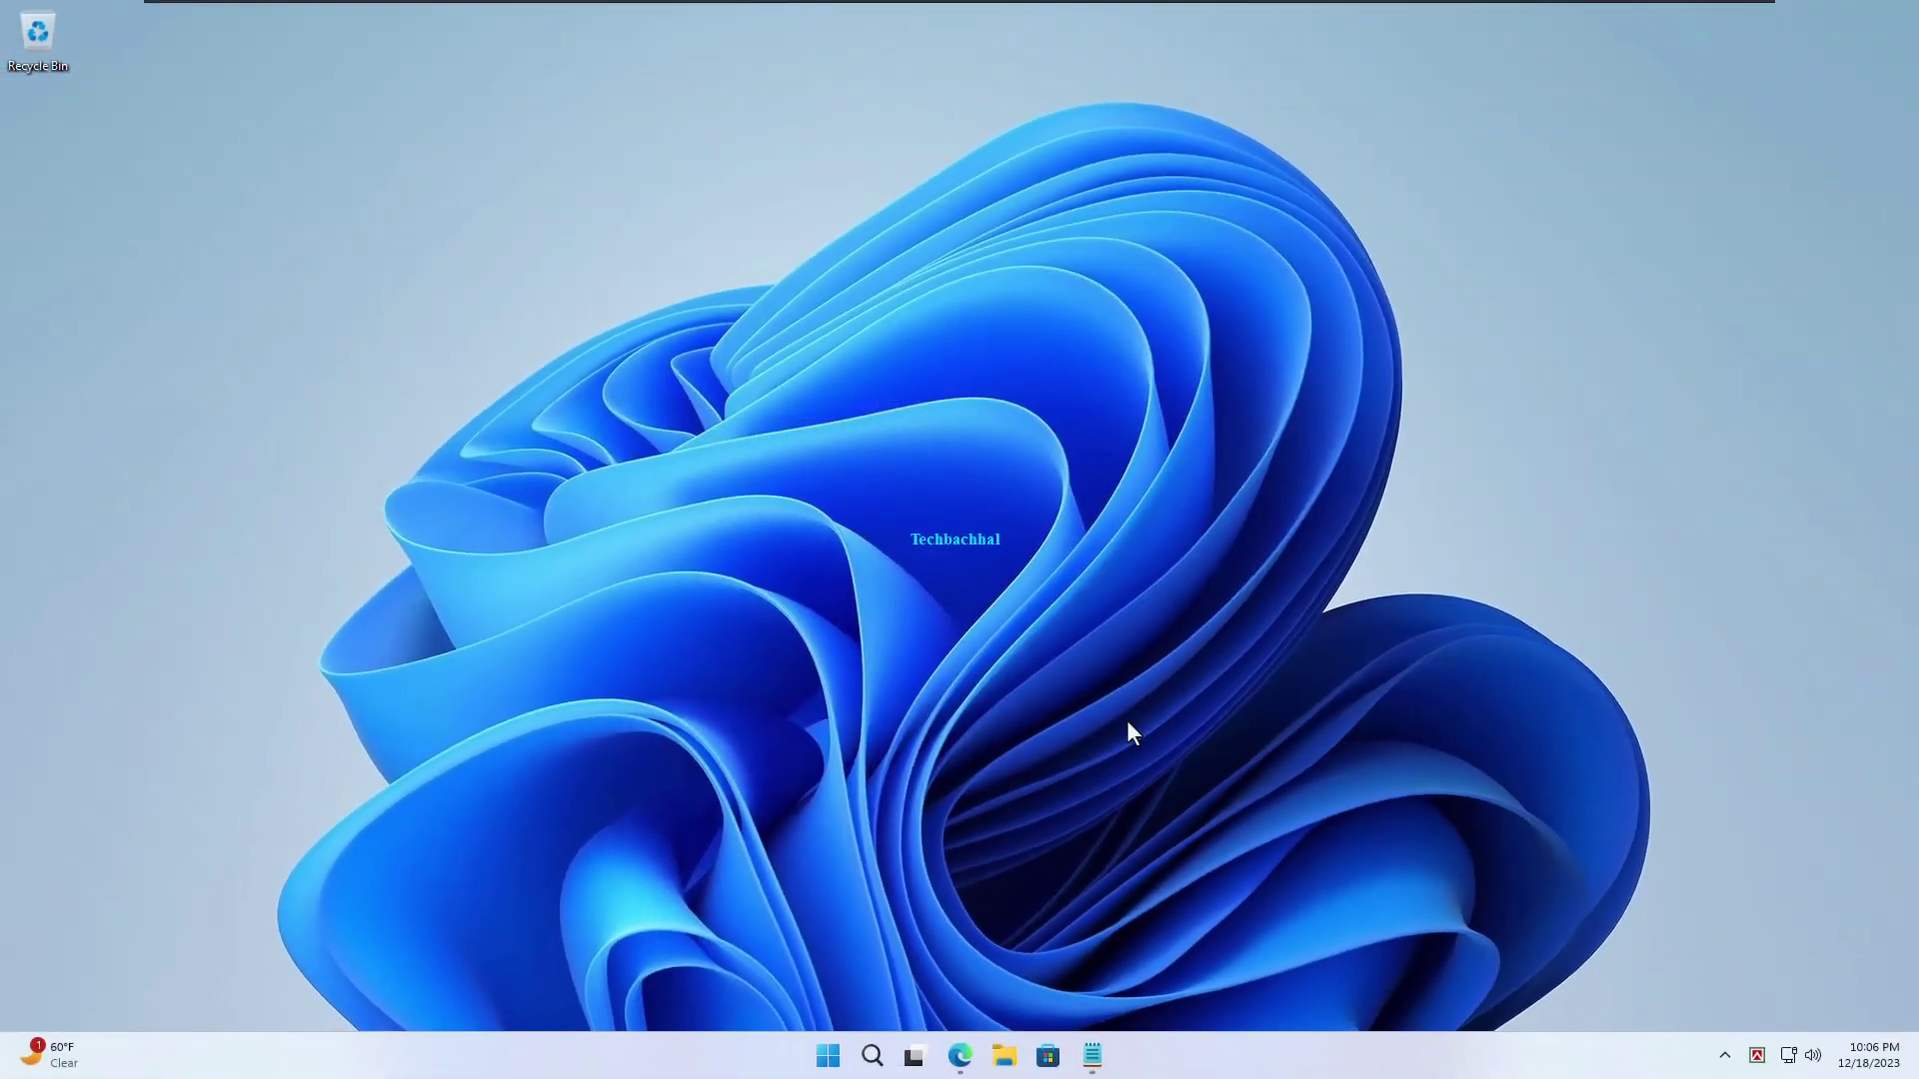